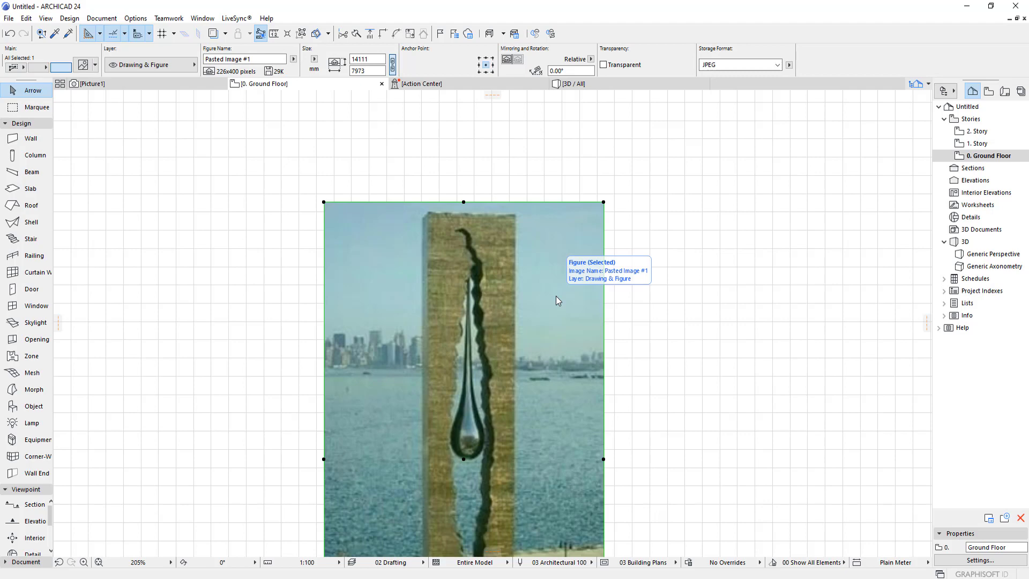
# Rotate the monument image about the tower's upper corner so that the tower's right edge is vertical.
pyautogui.hotkey('ctrl', 'e')
pyautogui.click(516, 216)
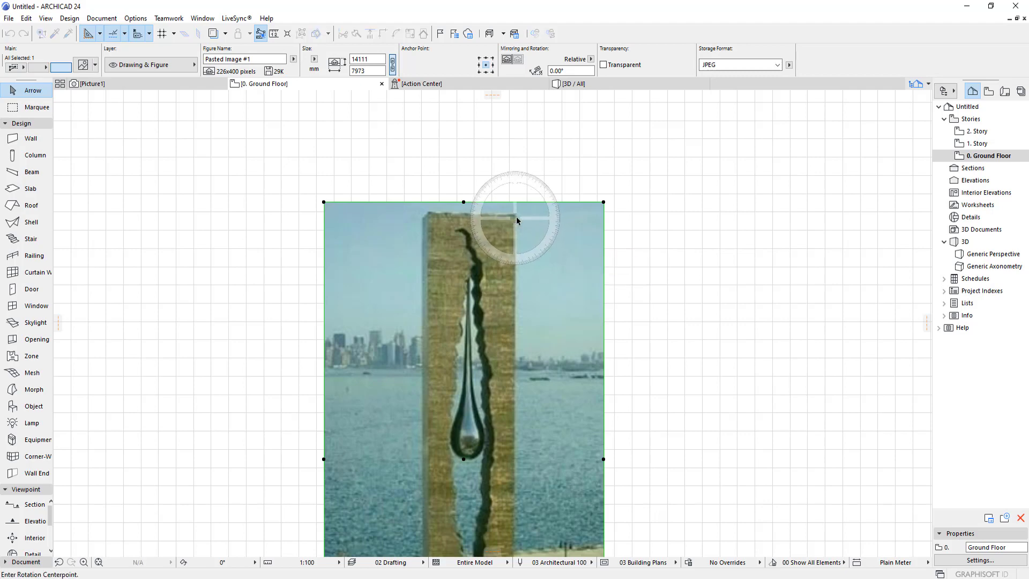
pyautogui.scroll(-2, 574, 337)
pyautogui.scroll(8, 451, 394)
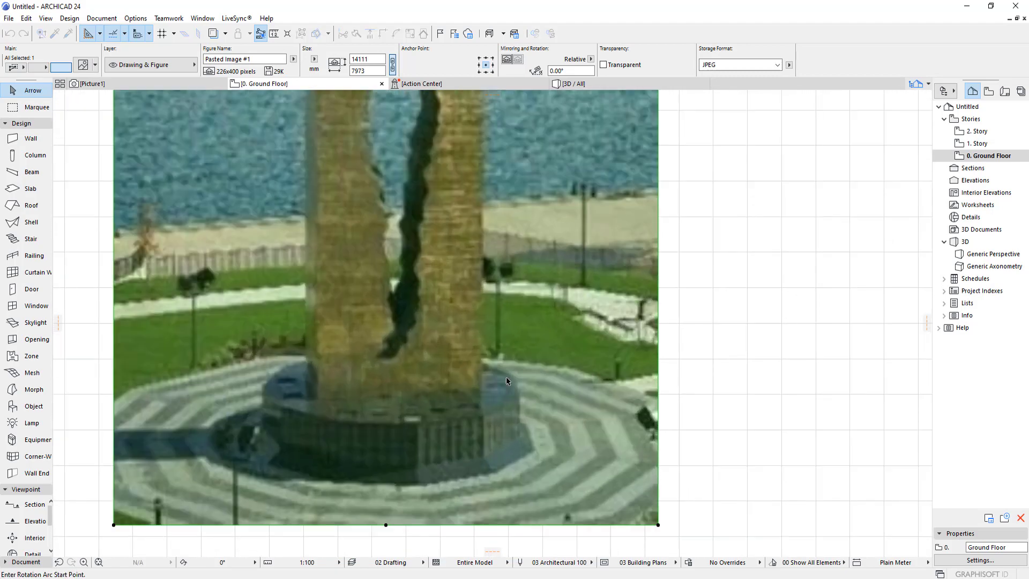
pyautogui.click(444, 409)
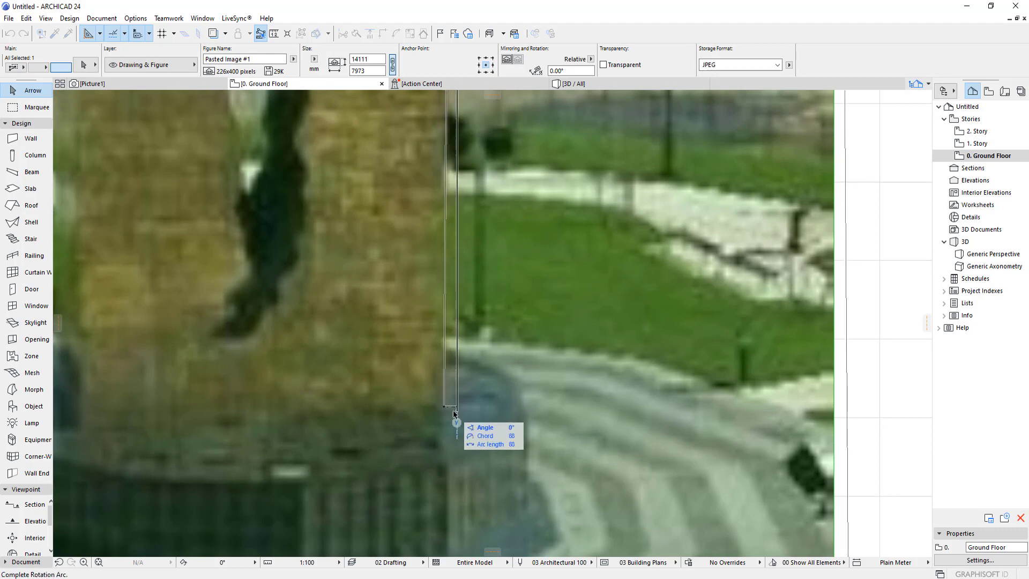
pyautogui.click(456, 412)
# Resize the image graphically, using the tower's right edge from top to base as the reference length and scaling it to 30000 mm.
pyautogui.scroll(-5, 686, 373)
pyautogui.scroll(-5, 686, 373)
pyautogui.moveTo(686, 373); pyautogui.dragTo(592, 366, button='middle')
pyautogui.scroll(6, 582, 269)
pyautogui.moveTo(582, 269); pyautogui.dragTo(525, 314, button='middle')
pyautogui.click(411, 33)
pyautogui.click(560, 294)
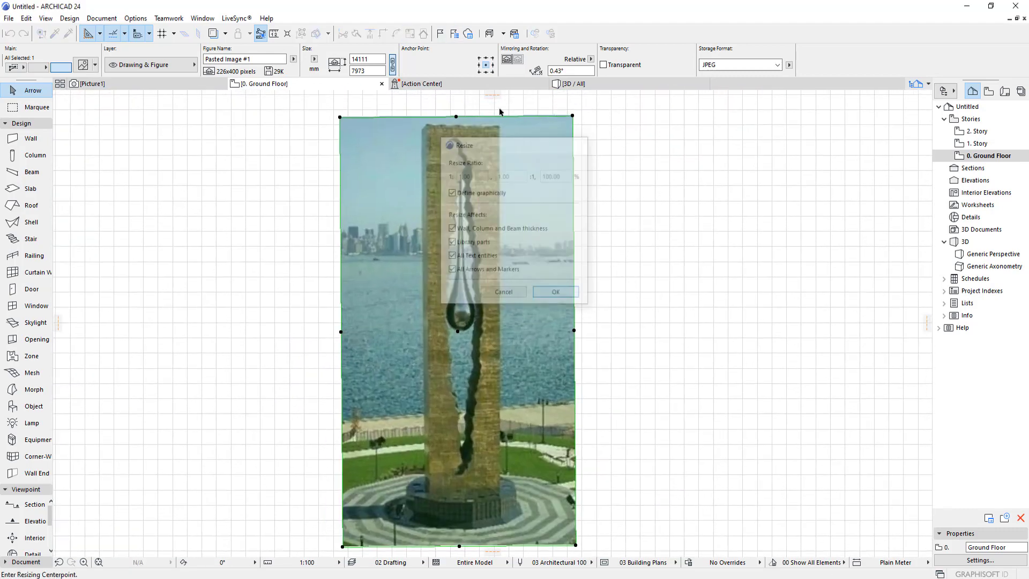
pyautogui.click(499, 124)
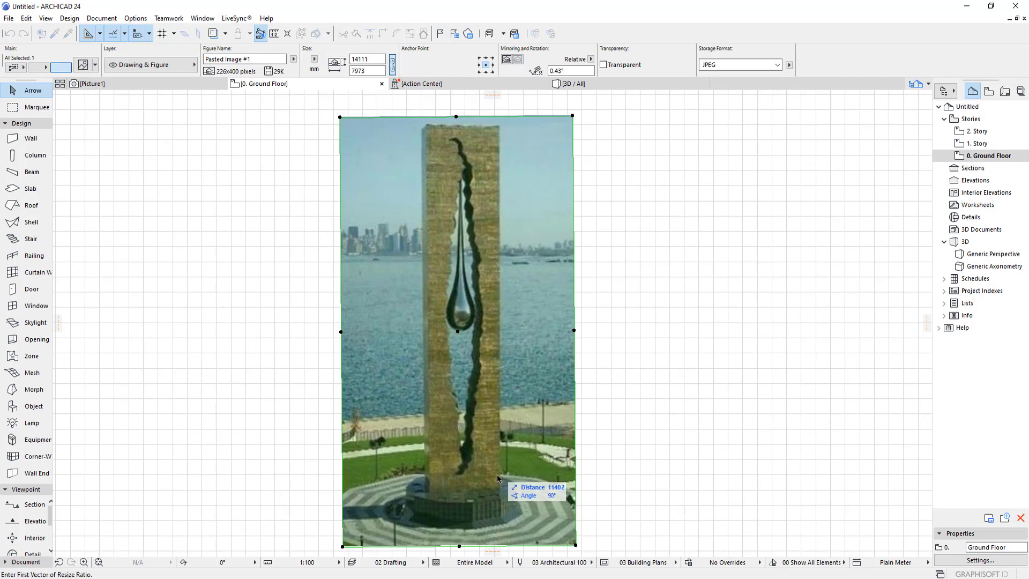
pyautogui.scroll(4, 500, 485)
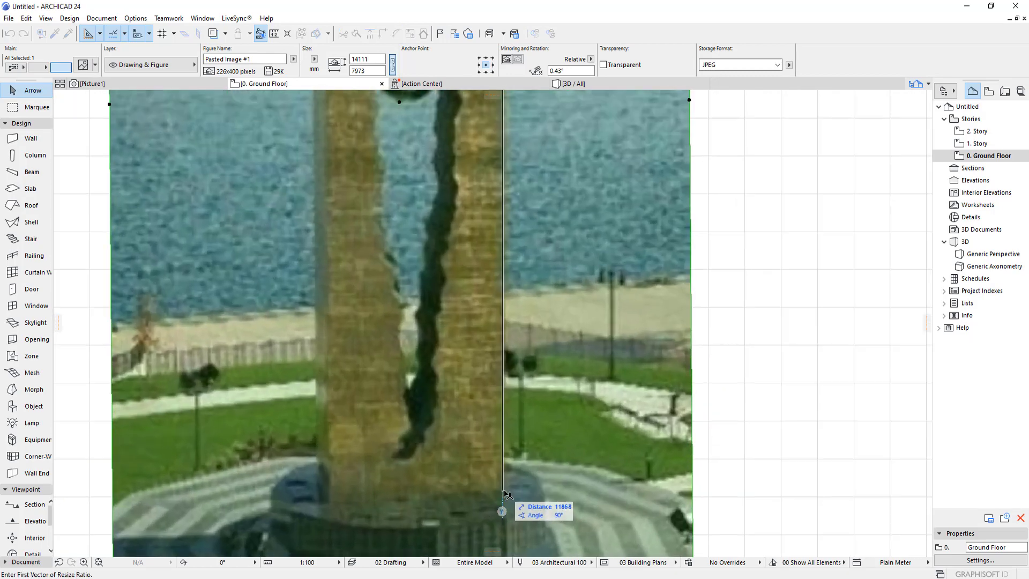
pyautogui.click(503, 492)
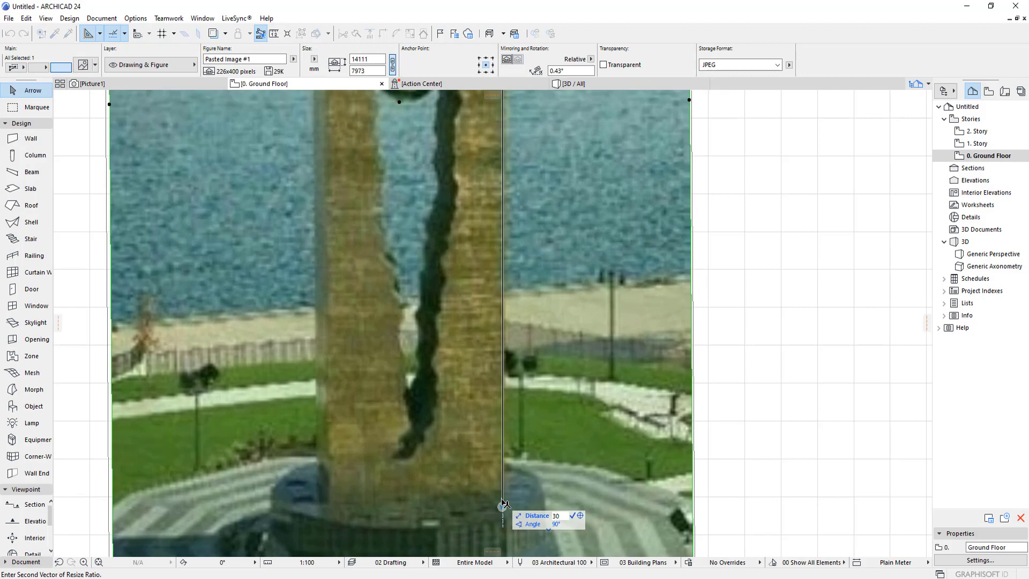
pyautogui.press('Return')
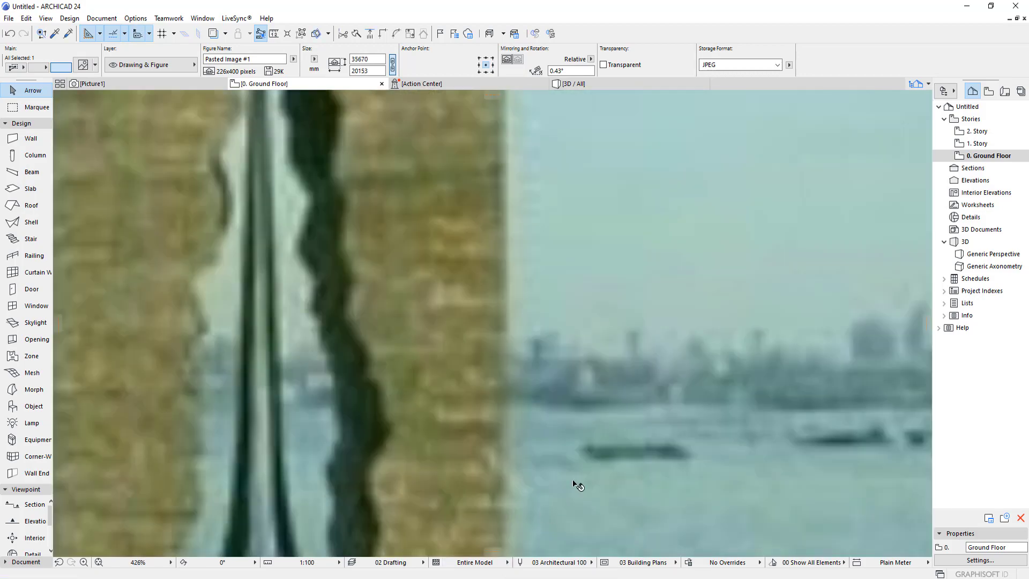
pyautogui.scroll(-10, 578, 486)
pyautogui.scroll(3, 593, 195)
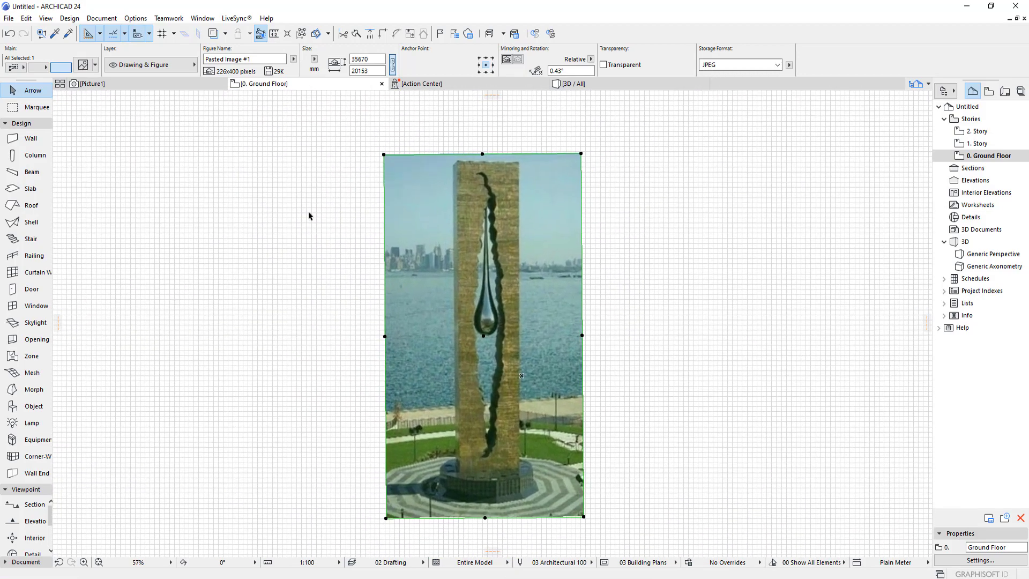
# Deselect the image and activate the Line tool for 2D drafting.
pyautogui.press('Escape')
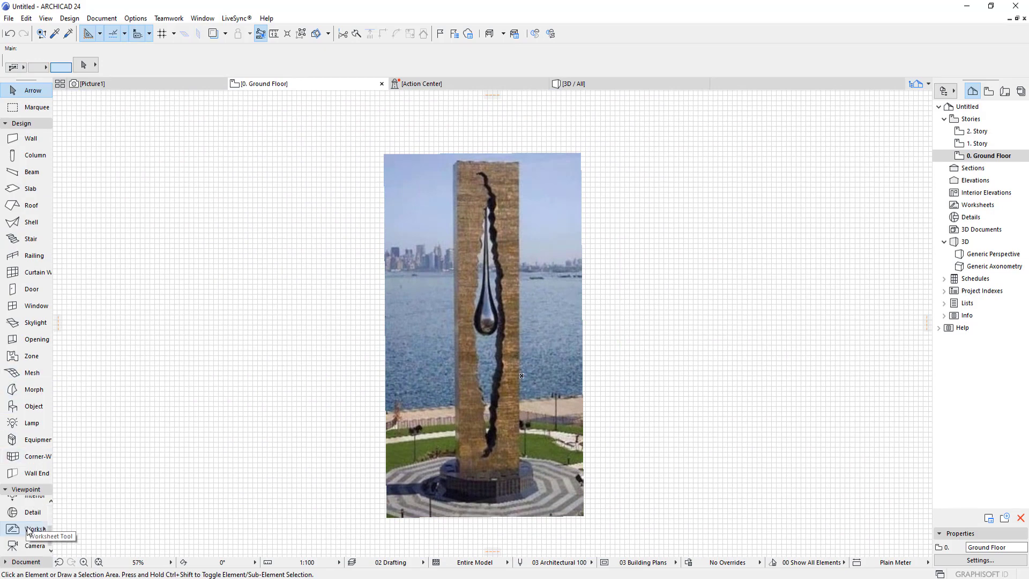
pyautogui.click(27, 124)
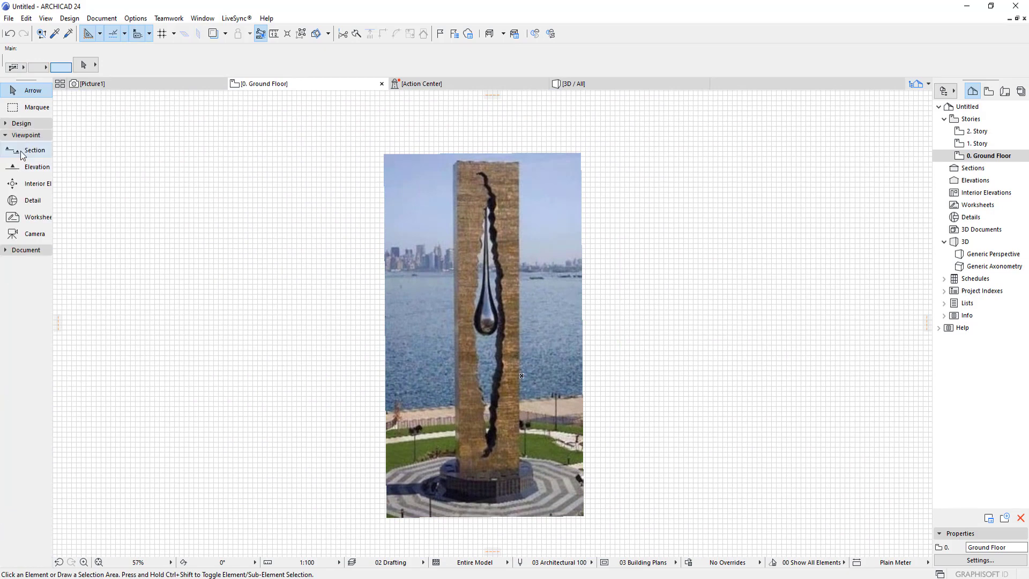
pyautogui.click(22, 250)
pyautogui.click(19, 414)
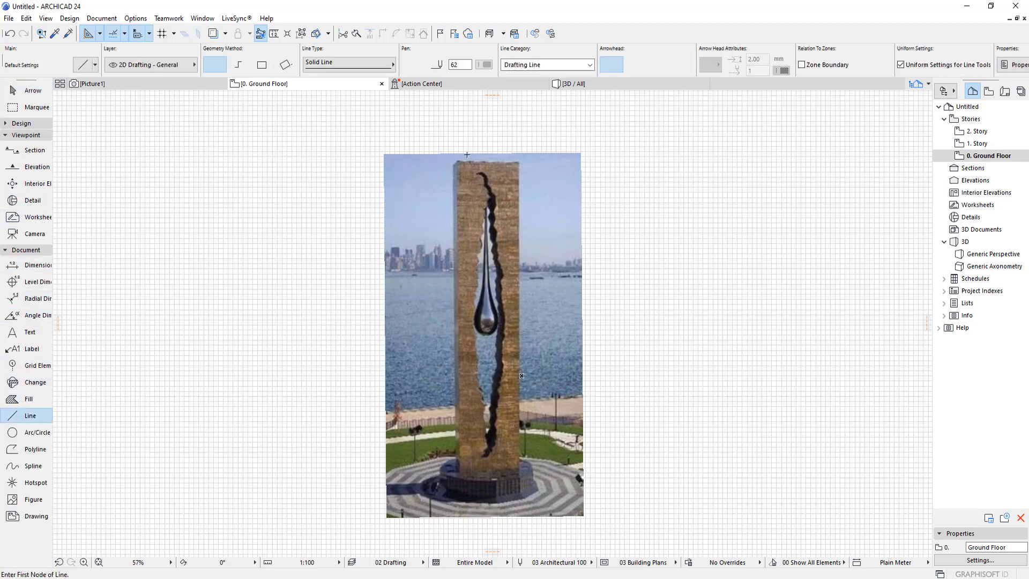
pyautogui.scroll(2, 482, 148)
pyautogui.click(532, 169)
pyautogui.scroll(-2, 536, 268)
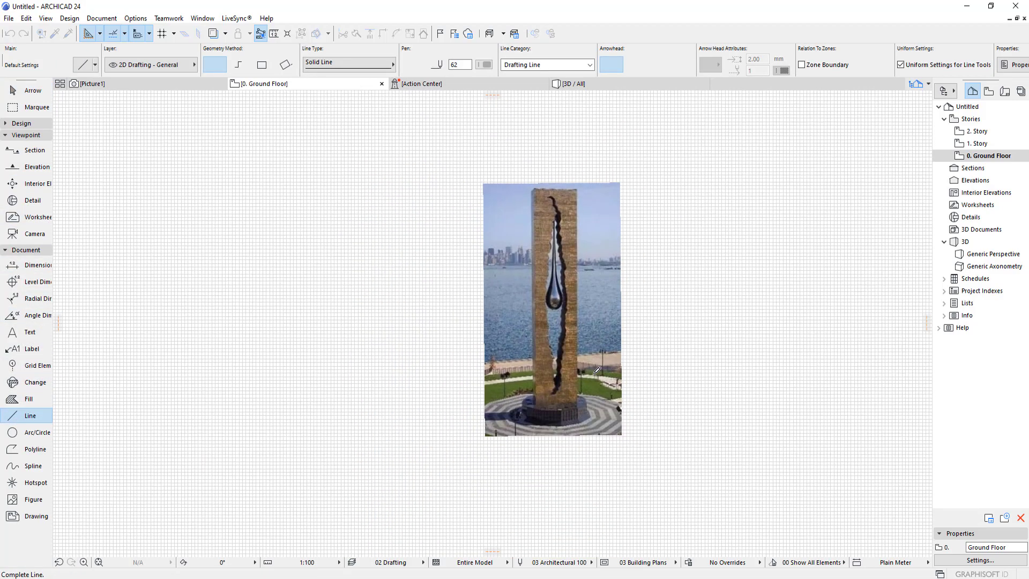
pyautogui.scroll(5, 533, 439)
pyautogui.click(533, 444)
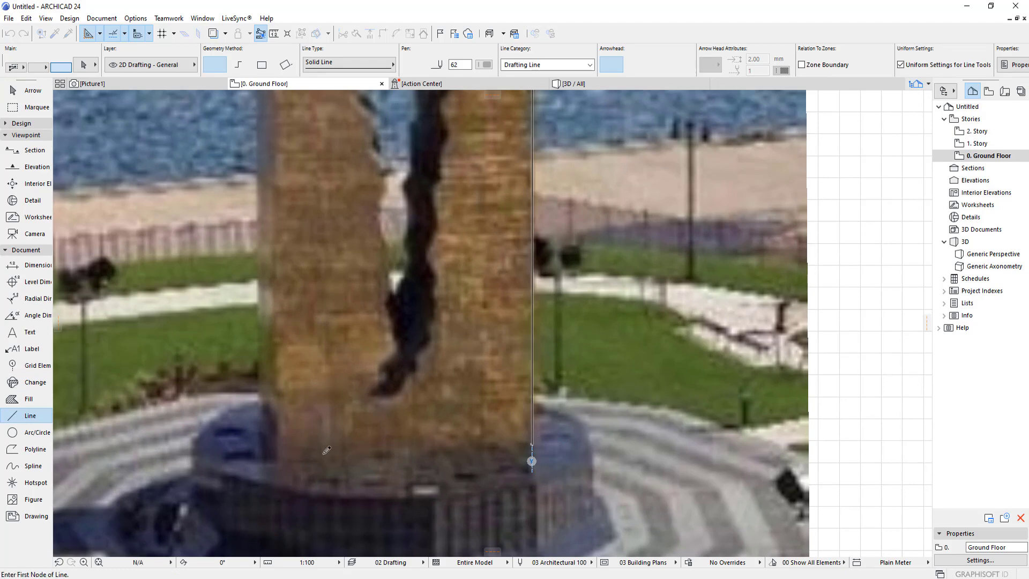
pyautogui.hotkey('ctrl', 'z')
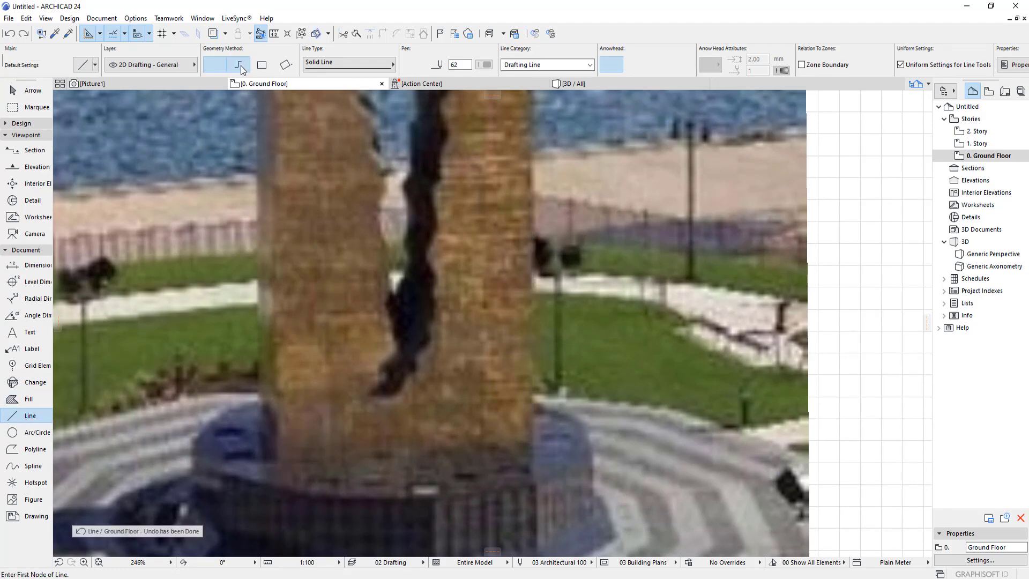
# Outline the tower's front face with a closed rectangle of chained lines, about 6130 mm wide and 29960 mm high.
pyautogui.click(523, 439)
pyautogui.scroll(-4, 526, 436)
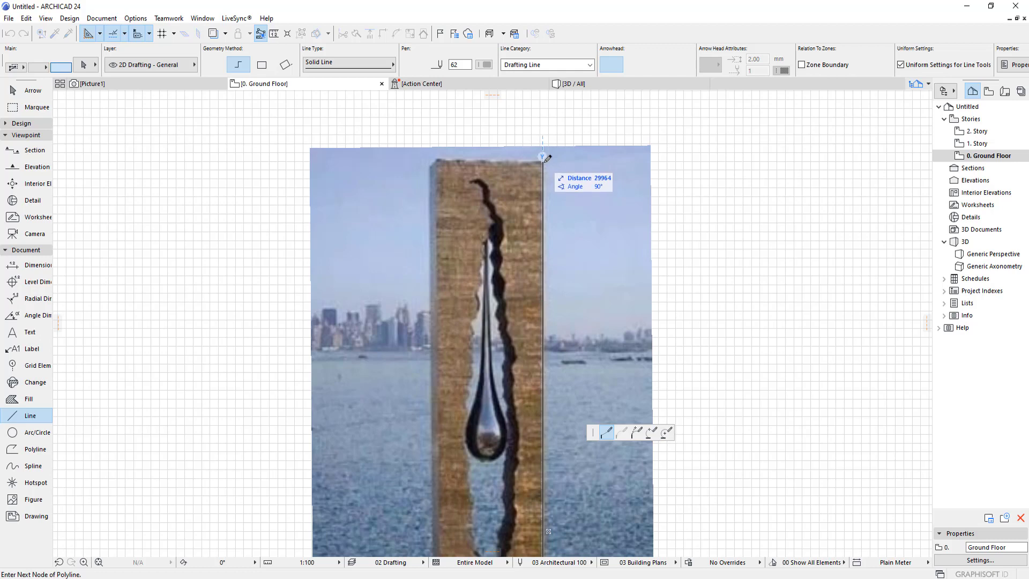
pyautogui.click(542, 160)
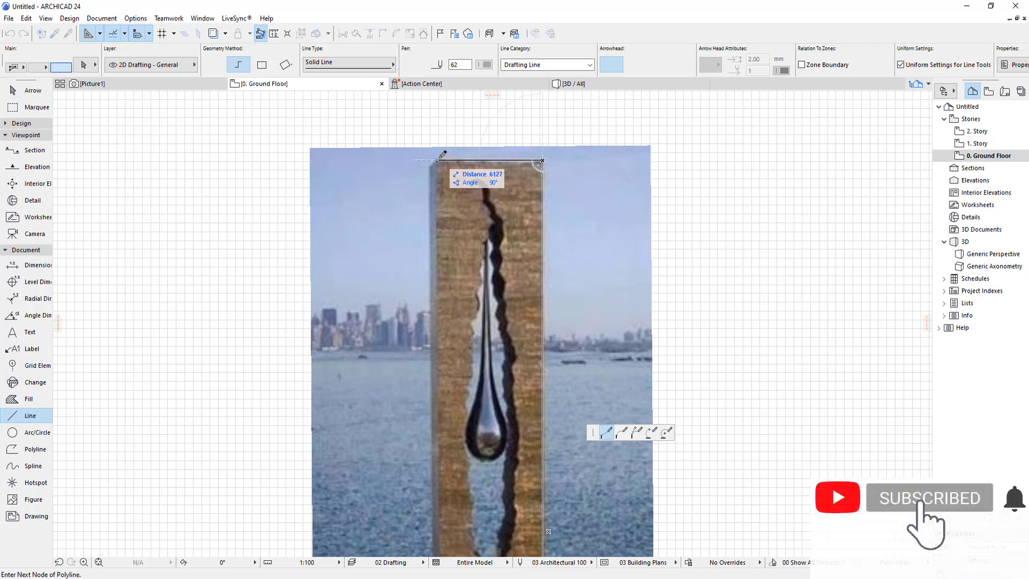
pyautogui.click(439, 160)
pyautogui.scroll(-7, 447, 364)
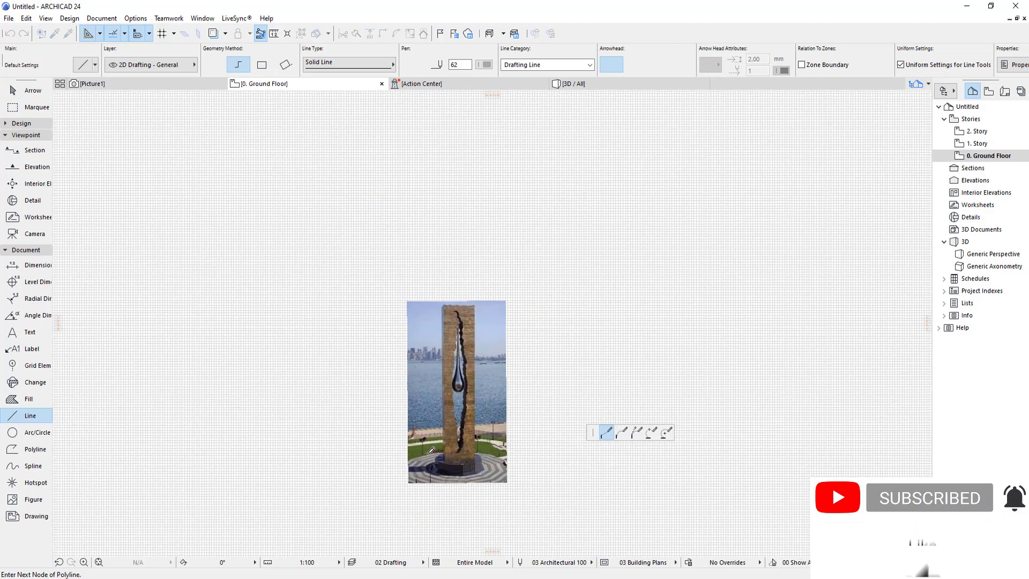
pyautogui.scroll(10, 434, 450)
pyautogui.click(489, 463)
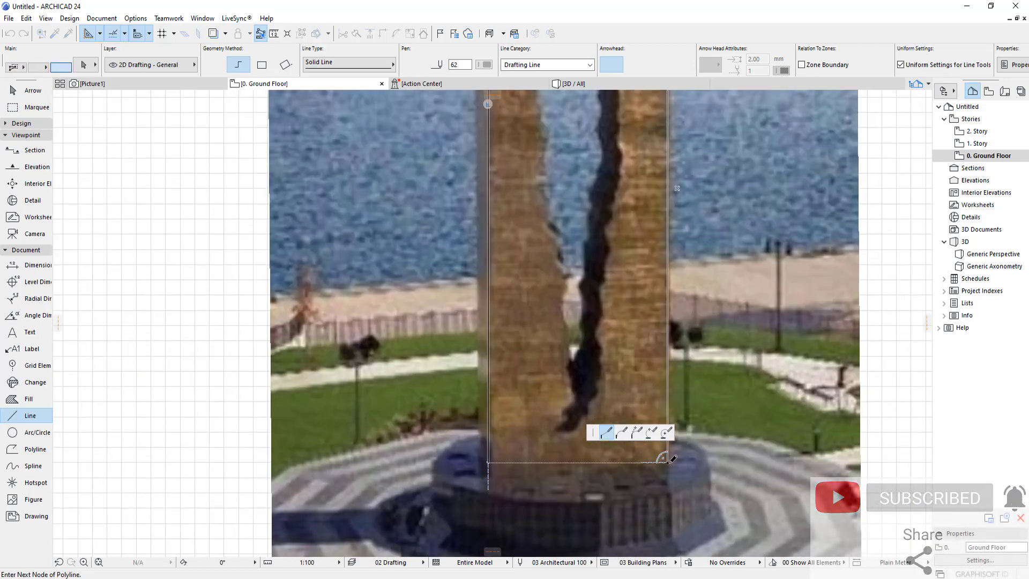
pyautogui.click(666, 462)
# Start a polyline at the crack's upper tip and trace the crack's right edge down to the wide section above the teardrop.
pyautogui.scroll(-1, 526, 474)
pyautogui.scroll(-4, 526, 475)
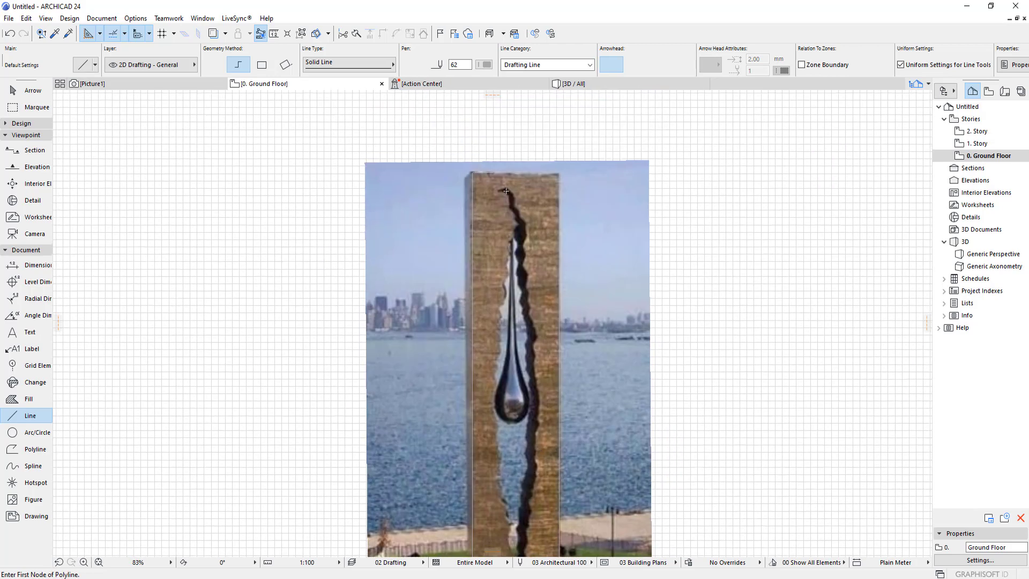
pyautogui.scroll(9, 351, 277)
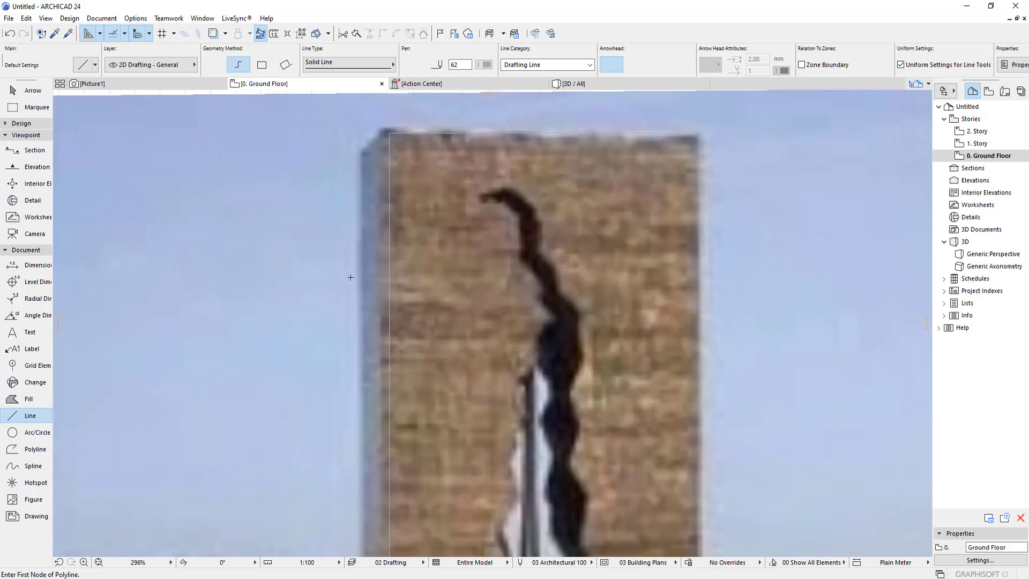
pyautogui.click(32, 449)
pyautogui.scroll(5, 445, 196)
pyautogui.click(460, 201)
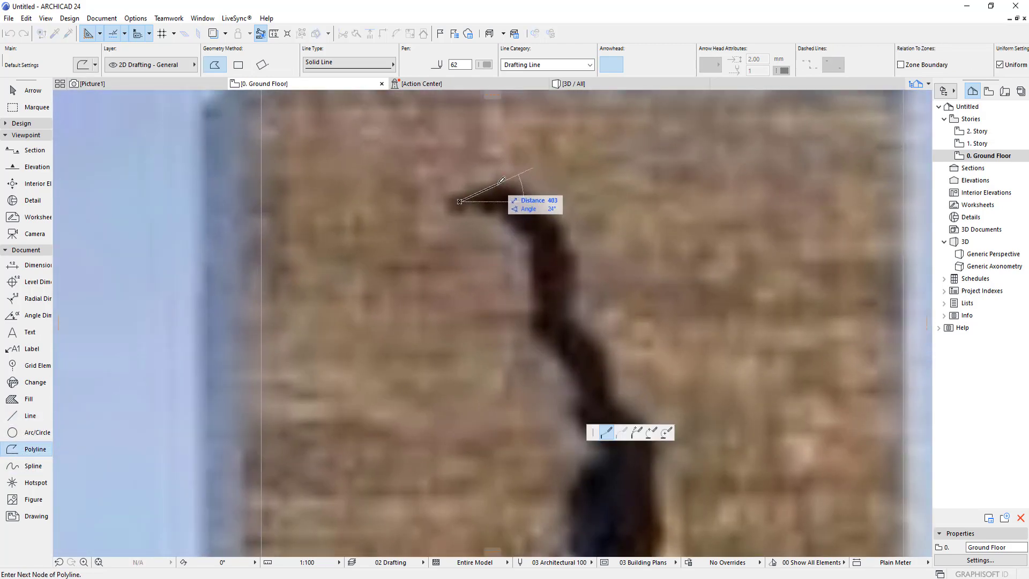
pyautogui.click(498, 184)
pyautogui.click(564, 224)
pyautogui.click(579, 264)
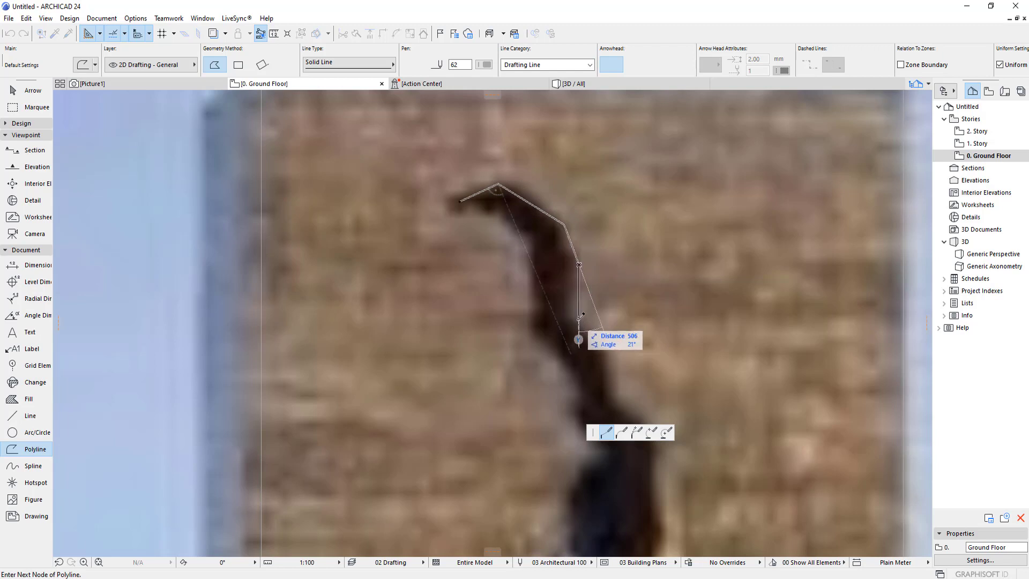
pyautogui.click(579, 322)
pyautogui.moveTo(590, 298); pyautogui.dragTo(469, 137, button='middle')
pyautogui.click(492, 185)
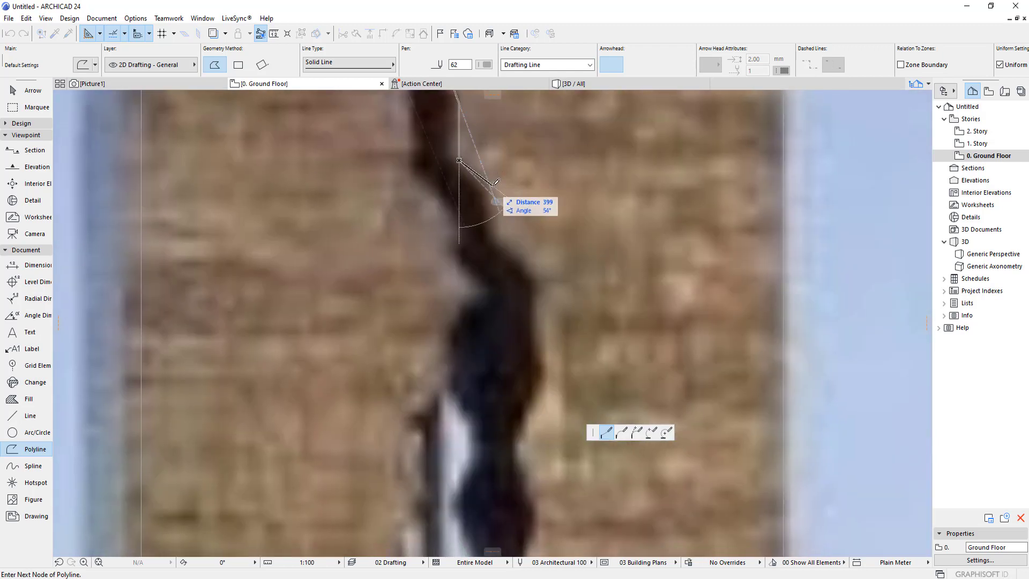
pyautogui.click(492, 242)
pyautogui.click(536, 282)
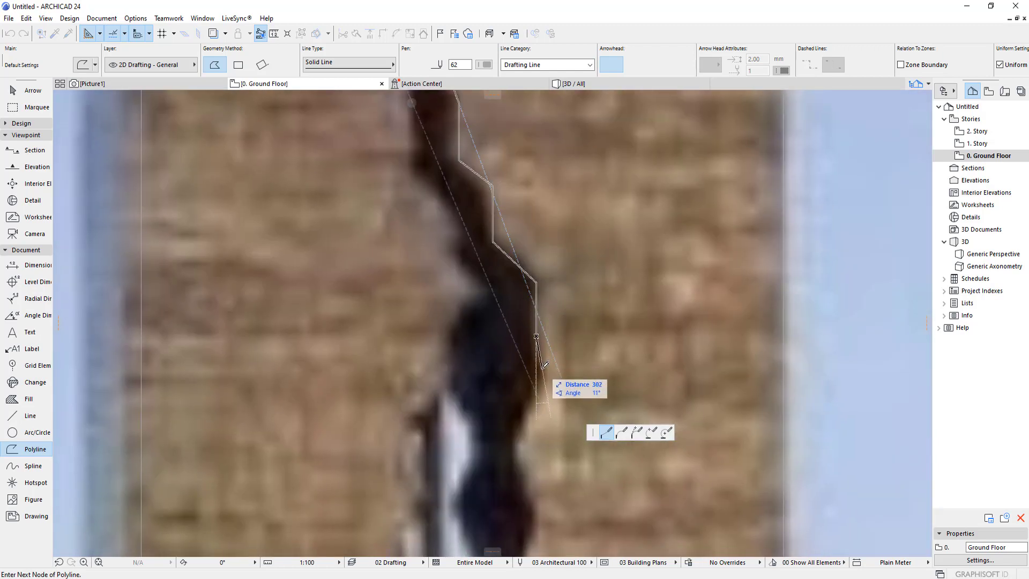
# Continue the polyline down the crack's jagged right edge, from beside the teardrop's tip to the level of the city skyline.
pyautogui.scroll(-5, 539, 300)
pyautogui.scroll(4, 448, 165)
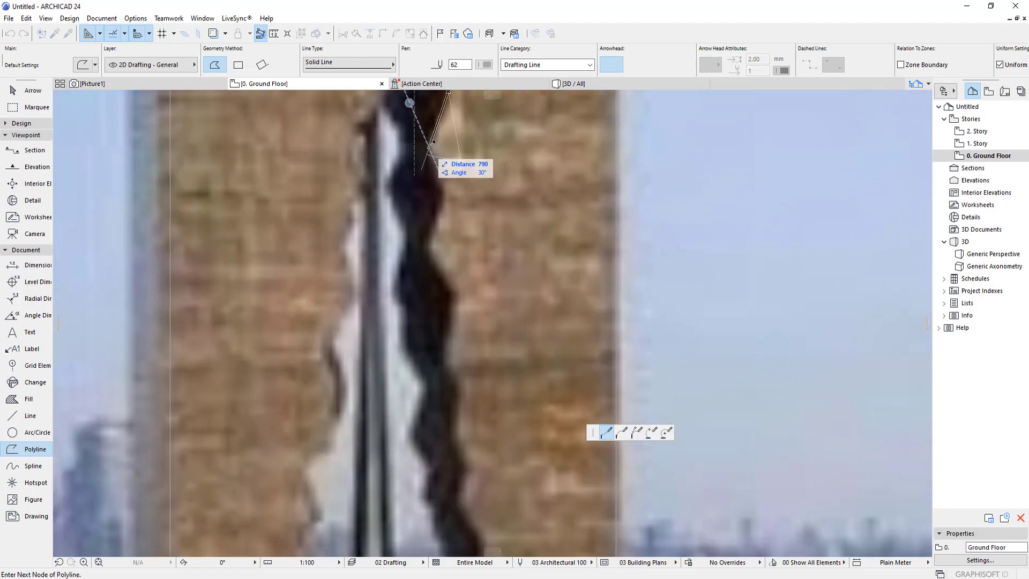
pyautogui.click(429, 146)
pyautogui.click(444, 185)
pyautogui.click(427, 246)
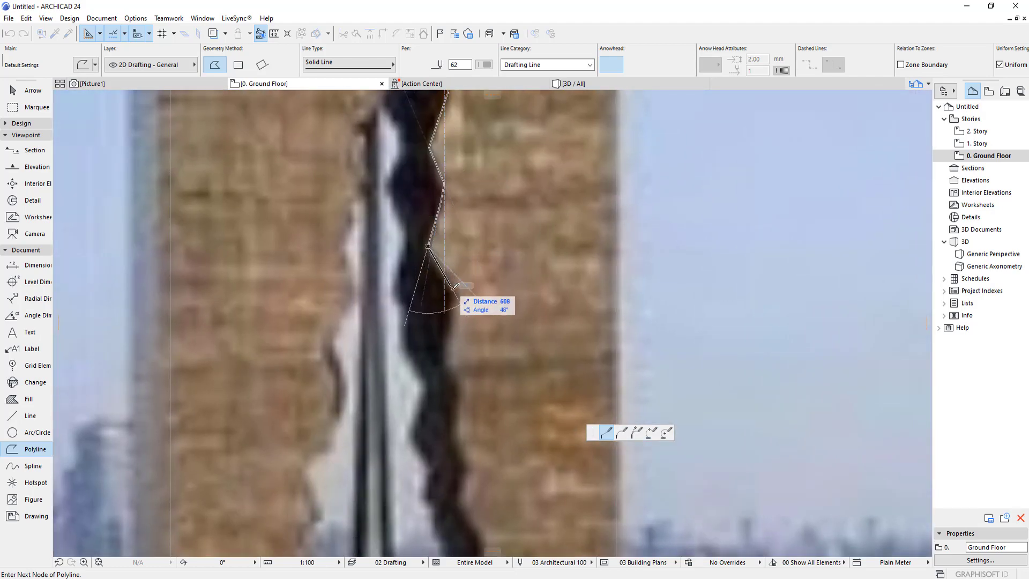
pyautogui.click(457, 295)
pyautogui.click(451, 365)
pyautogui.scroll(-2, 455, 386)
pyautogui.moveTo(464, 424); pyautogui.dragTo(475, 251, button='middle')
pyautogui.click(474, 217)
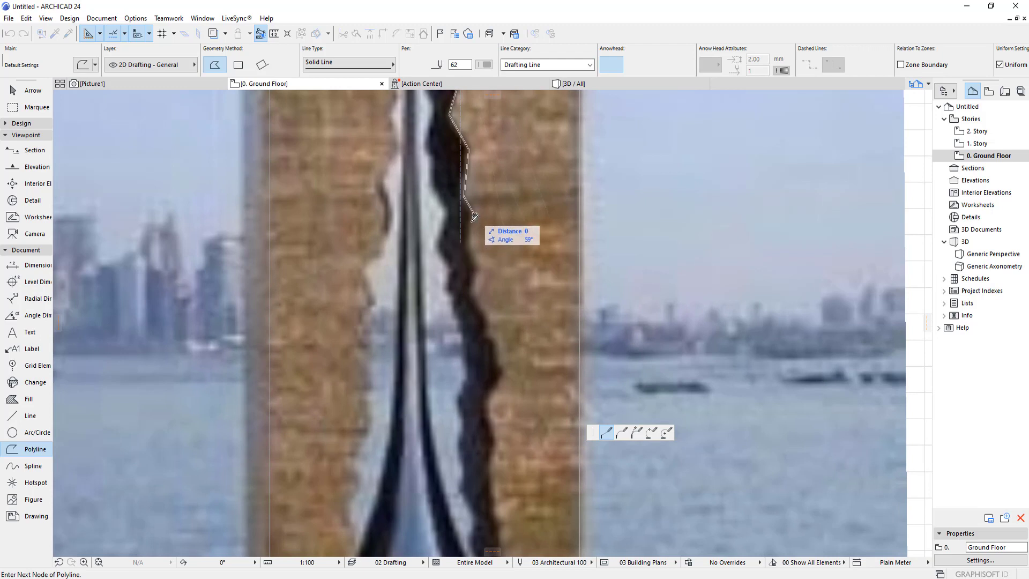
pyautogui.click(469, 249)
pyautogui.click(482, 268)
pyautogui.click(472, 295)
# Extend the polyline along the crack's right edge from the skyline down to beside the teardrop's rounded bulb.
pyautogui.moveTo(508, 323); pyautogui.dragTo(510, 244, button='middle')
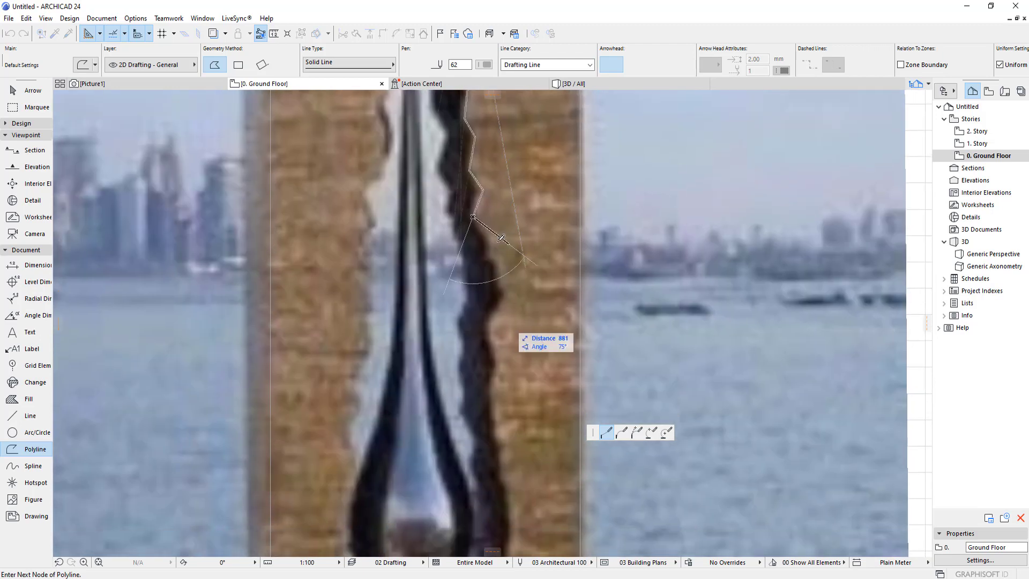
pyautogui.click(490, 240)
pyautogui.click(492, 256)
pyautogui.click(499, 284)
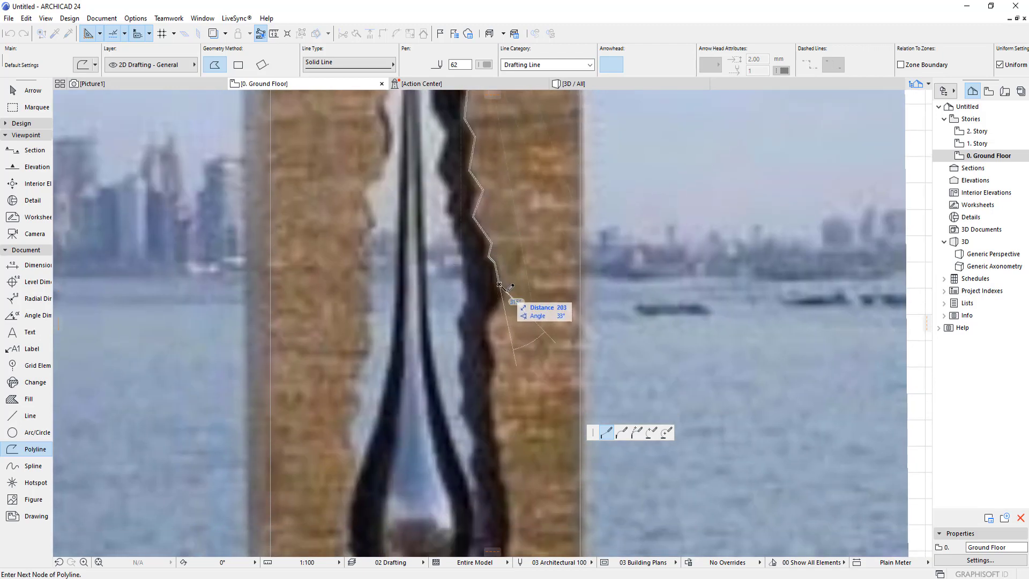
pyautogui.click(507, 291)
pyautogui.click(485, 335)
pyautogui.moveTo(453, 431); pyautogui.dragTo(570, 196, button='middle')
pyautogui.click(537, 221)
pyautogui.click(529, 248)
pyautogui.click(563, 213)
pyautogui.click(563, 243)
pyautogui.click(572, 259)
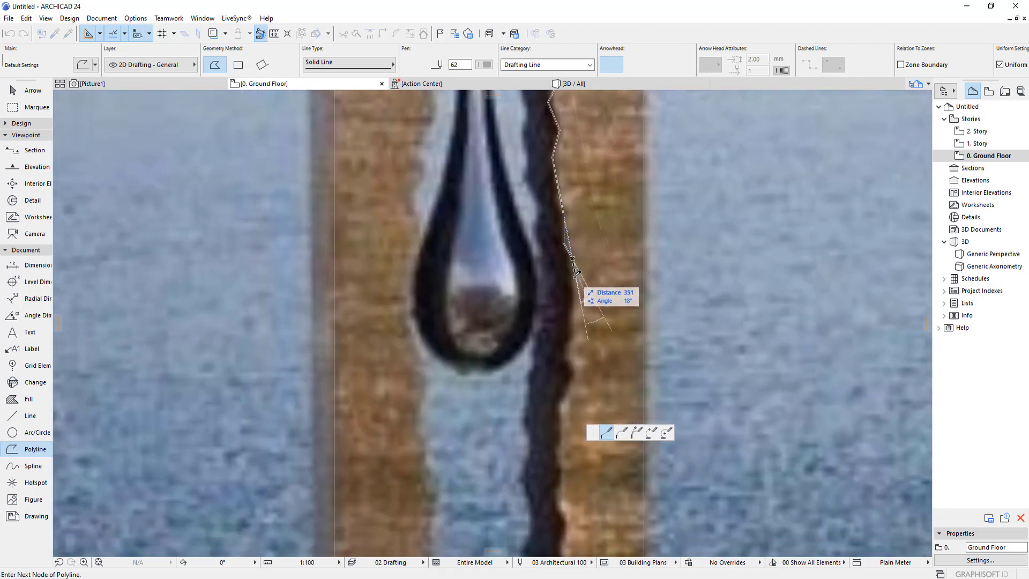
pyautogui.click(576, 279)
# Continue the polyline down the crack's right edge, from beside the teardrop's rounded bulb to just below it.
pyautogui.moveTo(567, 302); pyautogui.dragTo(605, 199, button='middle')
pyautogui.scroll(-1, 608, 205)
pyautogui.click(608, 213)
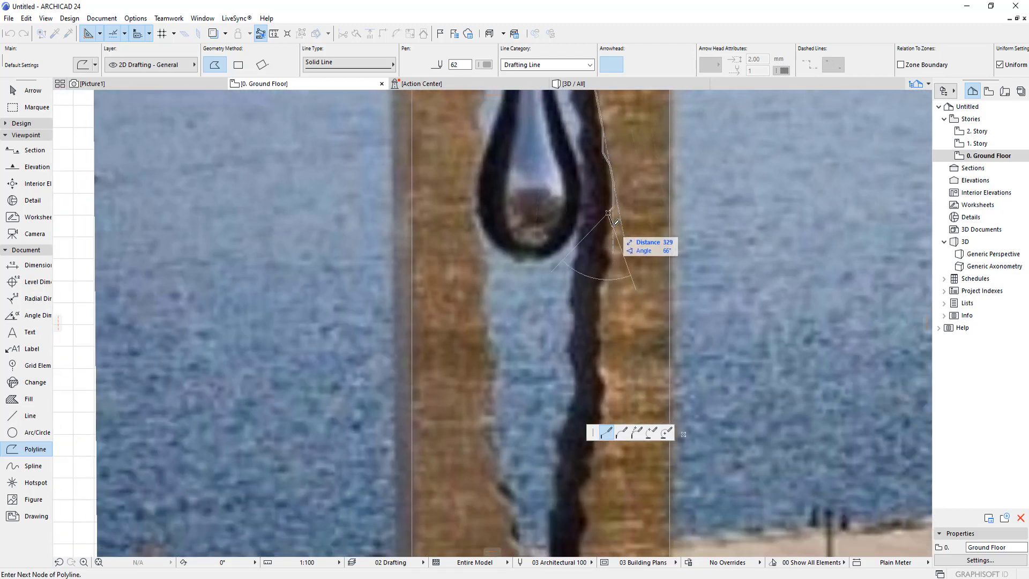
pyautogui.click(613, 226)
pyautogui.click(608, 240)
pyautogui.click(608, 247)
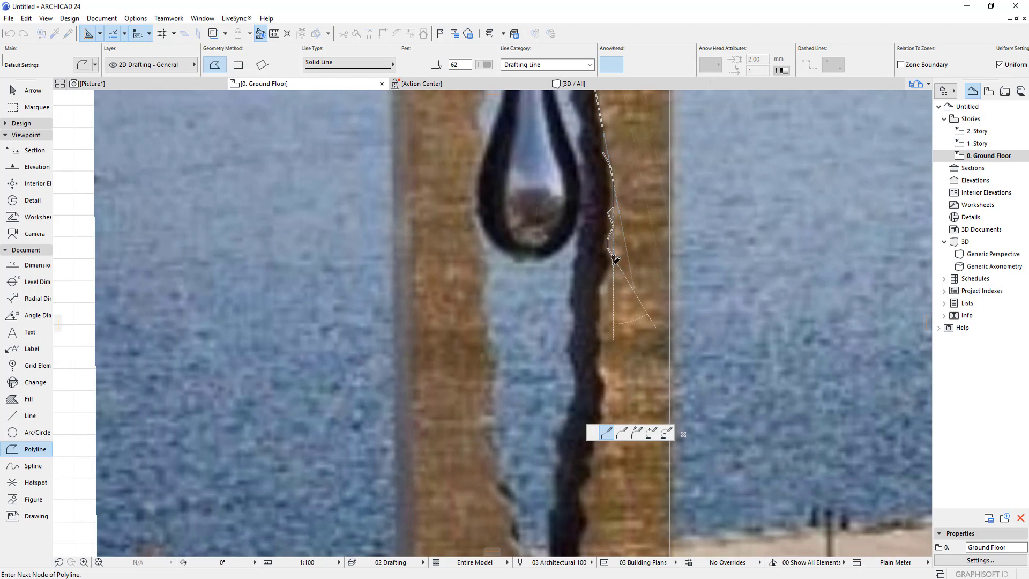
pyautogui.click(613, 264)
pyautogui.click(598, 291)
pyautogui.moveTo(616, 295); pyautogui.dragTo(593, 161, button='middle')
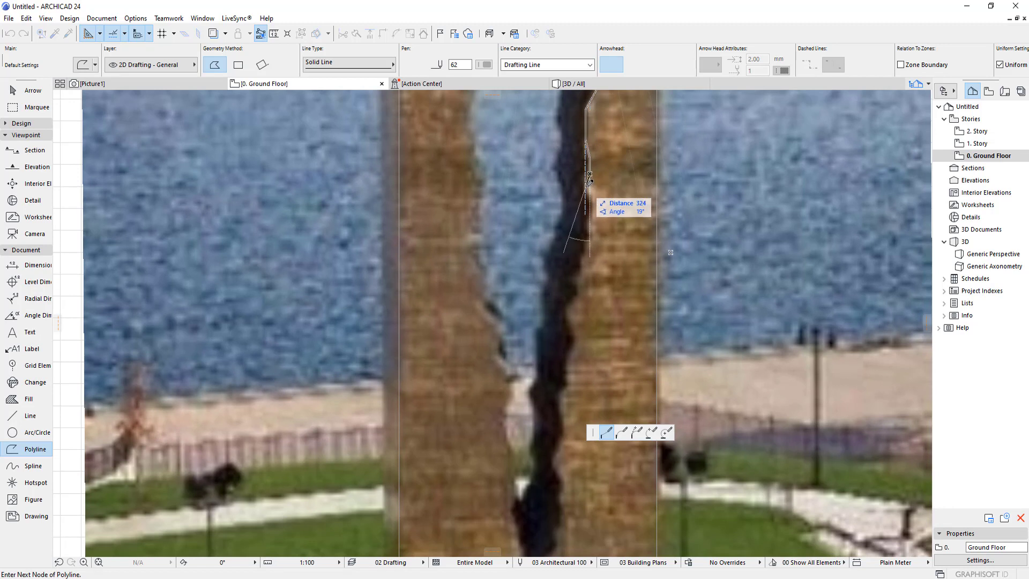
# Extend the polyline down the crack's right edge, past the shoreline and fence, to the wide dark section near the tower's base.
pyautogui.moveTo(597, 217); pyautogui.dragTo(625, 167, button='middle')
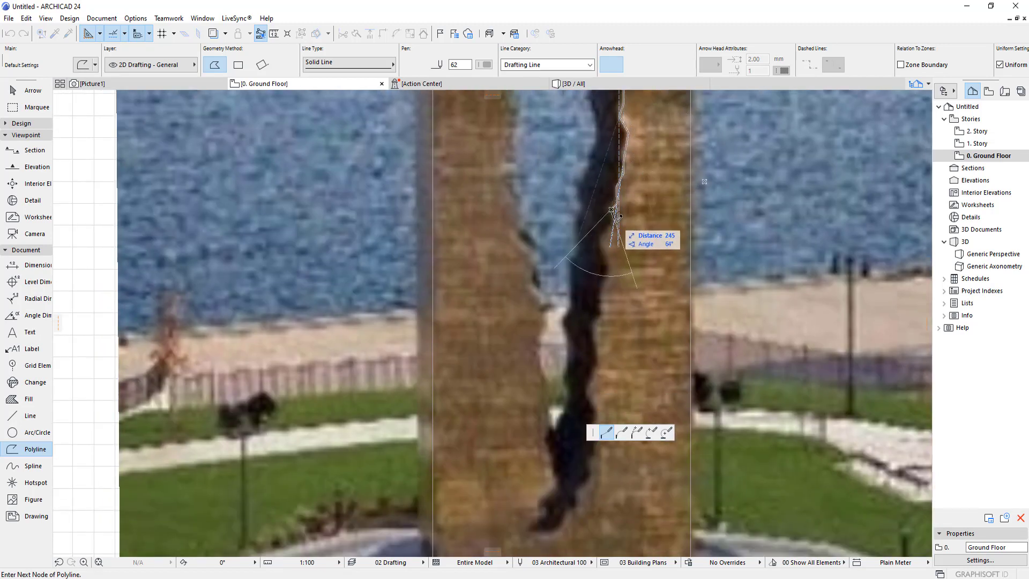
pyautogui.moveTo(613, 225); pyautogui.dragTo(625, 142, button='middle')
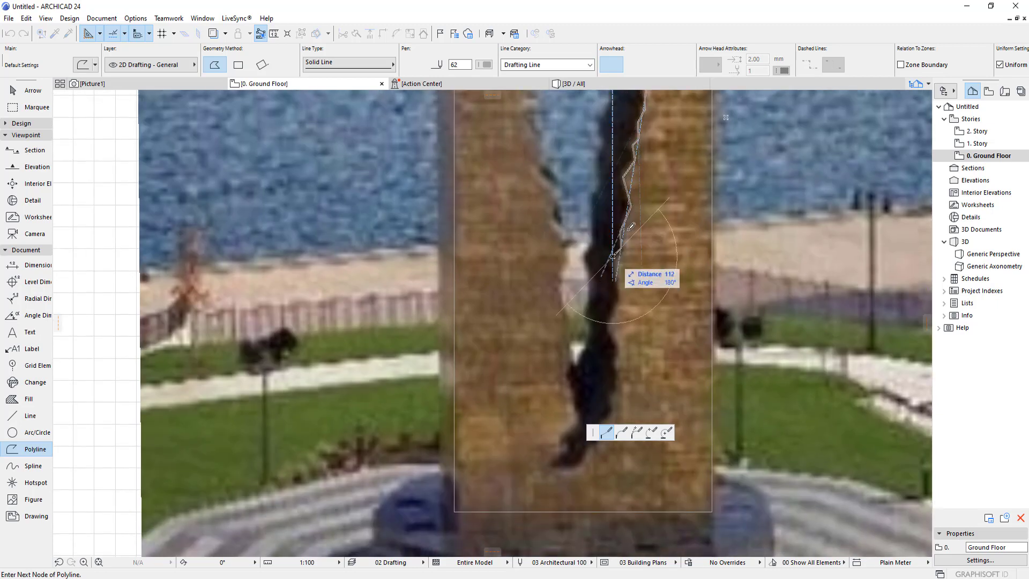
pyautogui.scroll(-3, 631, 227)
pyautogui.scroll(4, 633, 180)
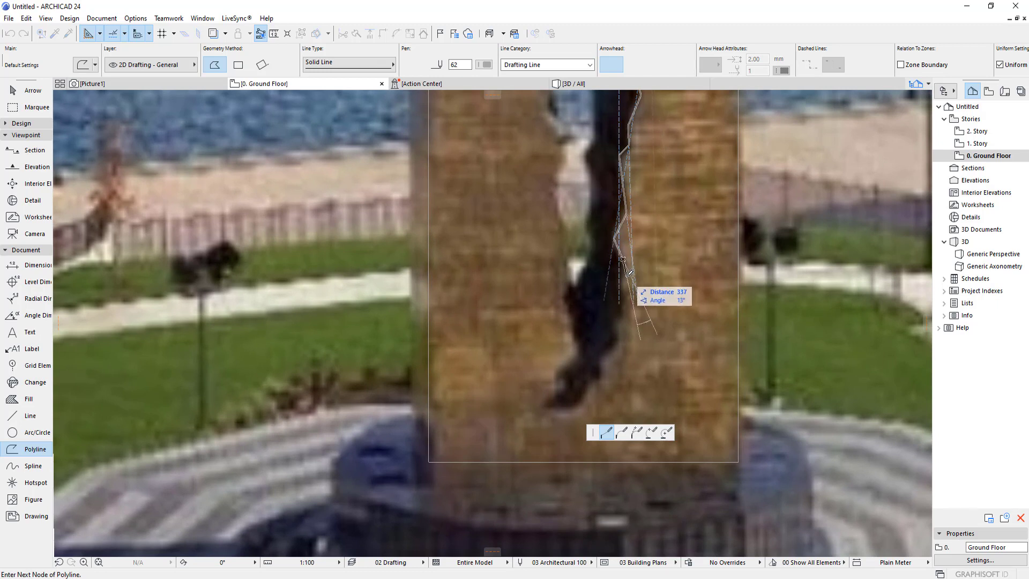
pyautogui.scroll(-1, 623, 261)
pyautogui.scroll(4, 658, 207)
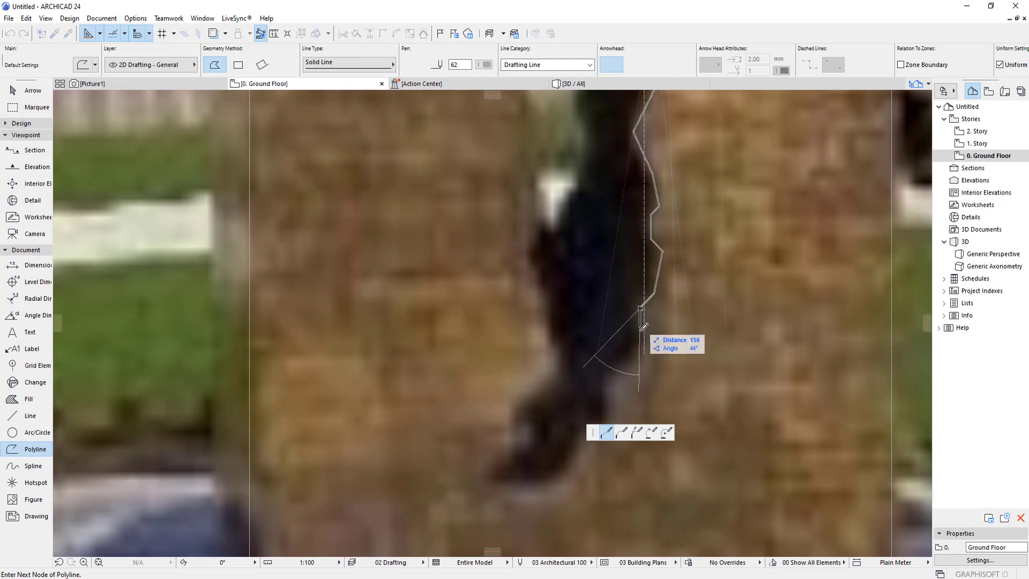
# Trace around the crack's lower tip and up its left edge to beside the small white gap near the base.
pyautogui.moveTo(633, 319); pyautogui.dragTo(677, 231, button='middle')
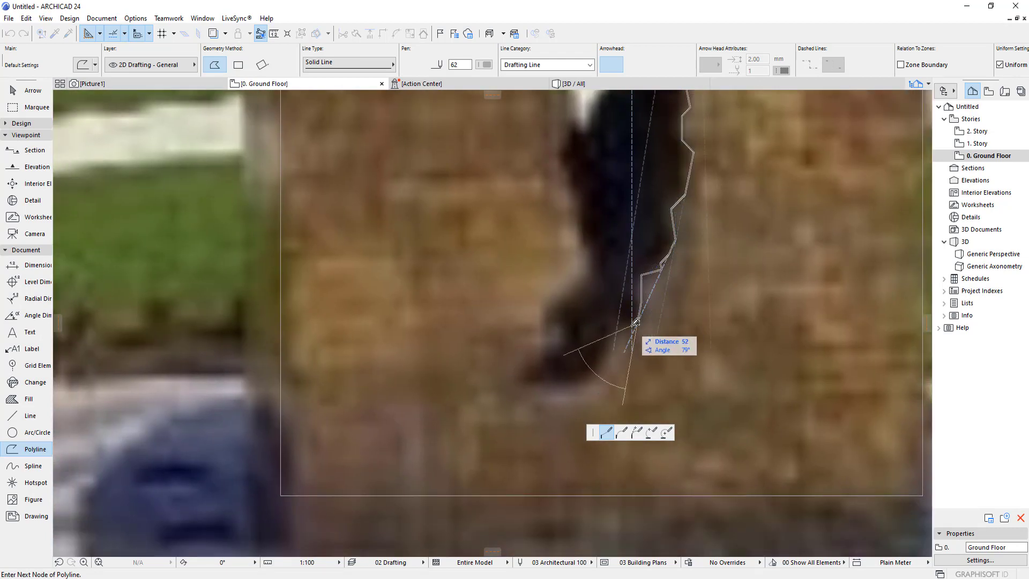
pyautogui.moveTo(618, 303); pyautogui.dragTo(674, 217, button='middle')
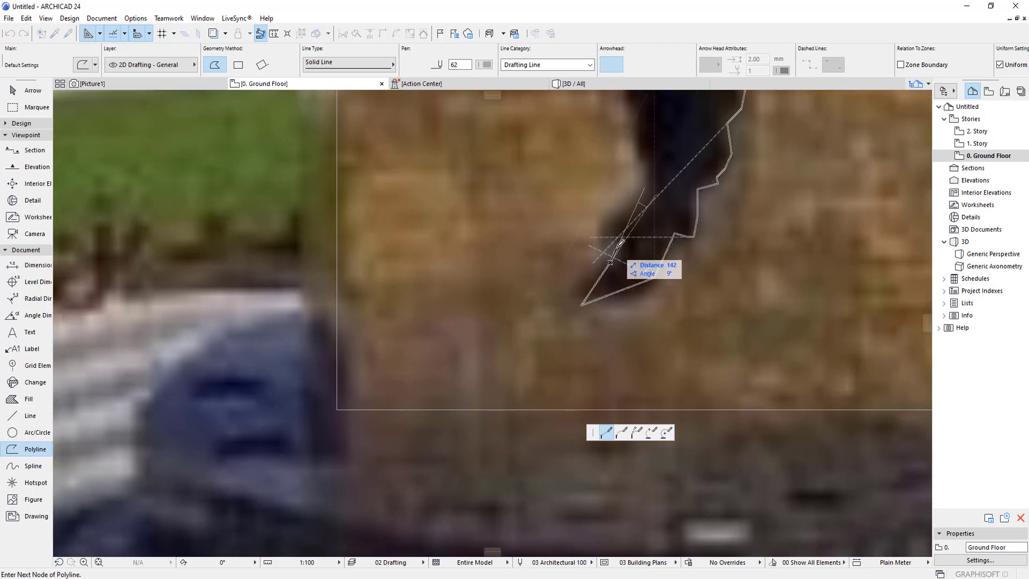
pyautogui.moveTo(635, 191); pyautogui.dragTo(640, 353, button='middle')
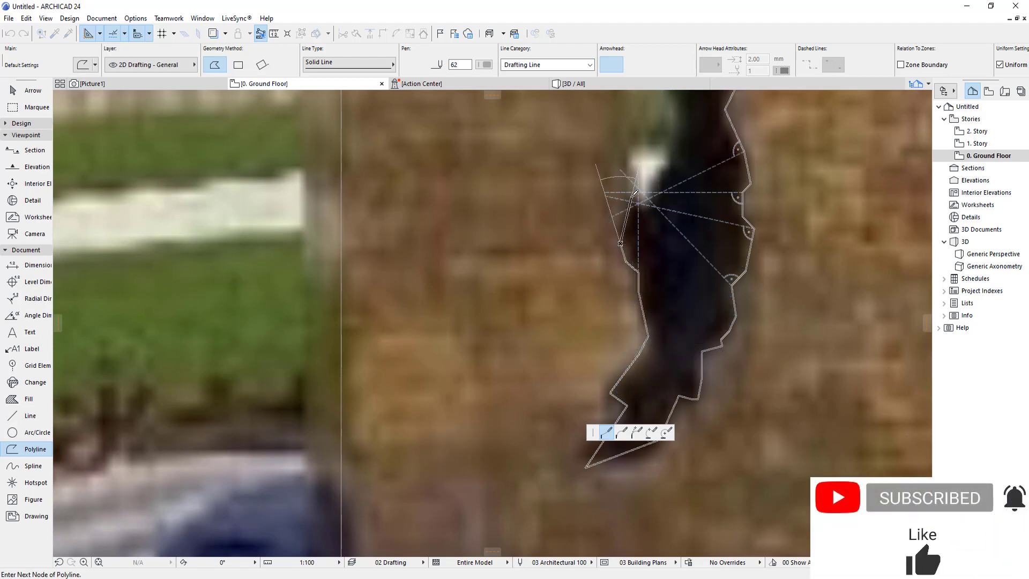
pyautogui.click(632, 197)
pyautogui.click(648, 208)
pyautogui.moveTo(674, 167); pyautogui.dragTo(669, 347, button='middle')
pyautogui.click(661, 348)
pyautogui.click(675, 292)
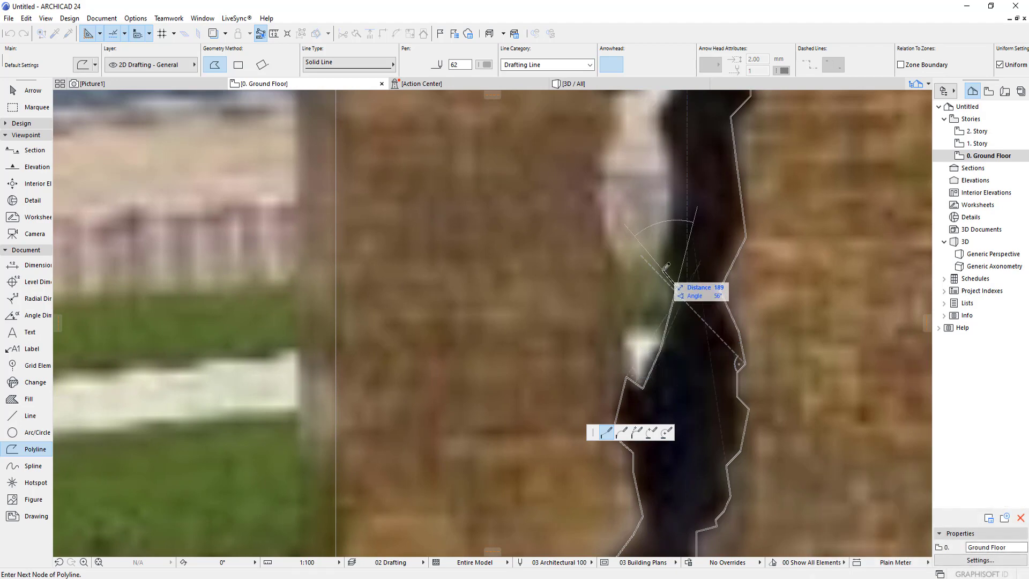
pyautogui.moveTo(683, 198); pyautogui.dragTo(676, 406, button='middle')
pyautogui.click(669, 379)
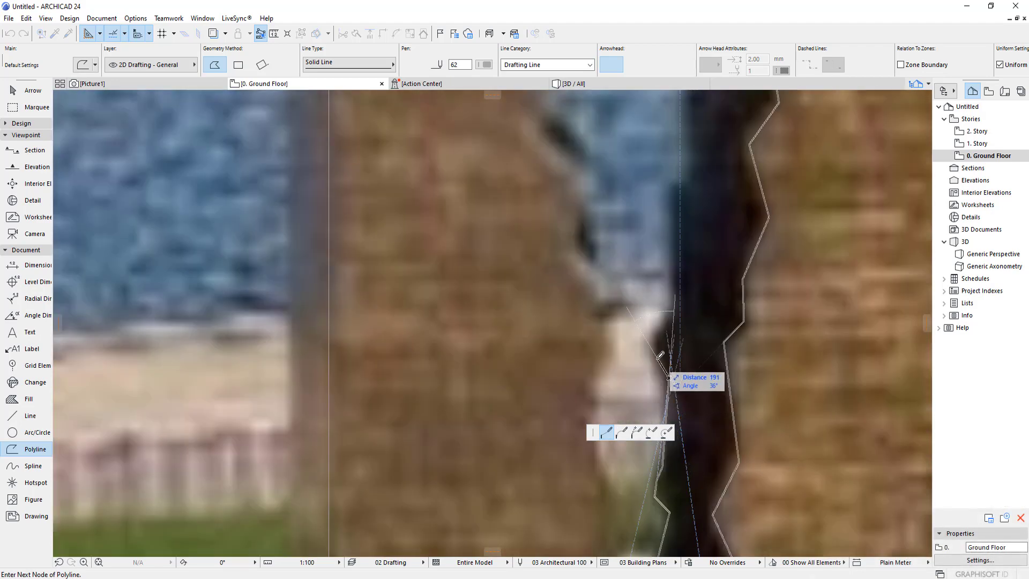
pyautogui.scroll(-5, 670, 225)
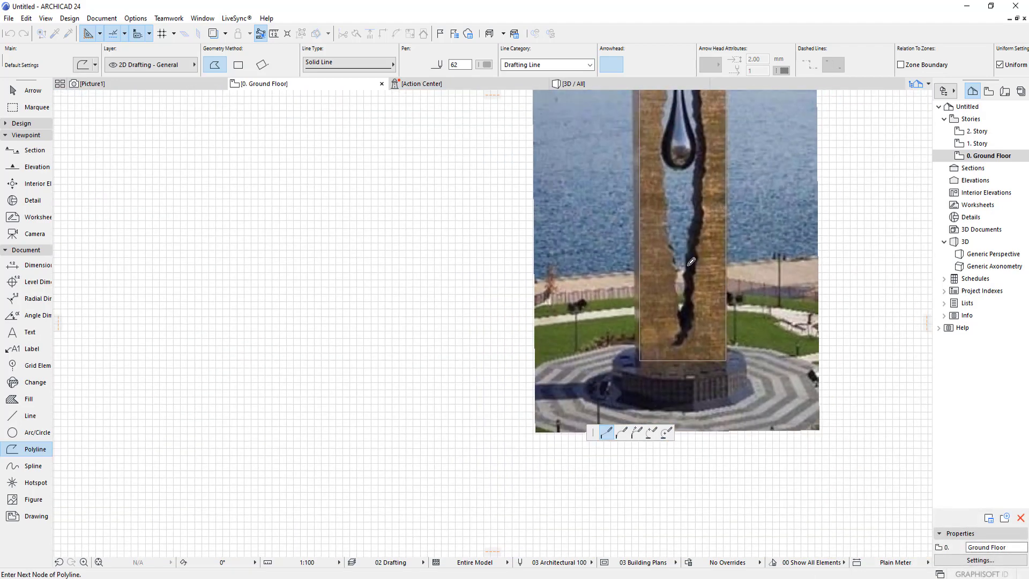
pyautogui.scroll(6, 685, 272)
pyautogui.scroll(-4, 685, 272)
pyautogui.scroll(3, 701, 294)
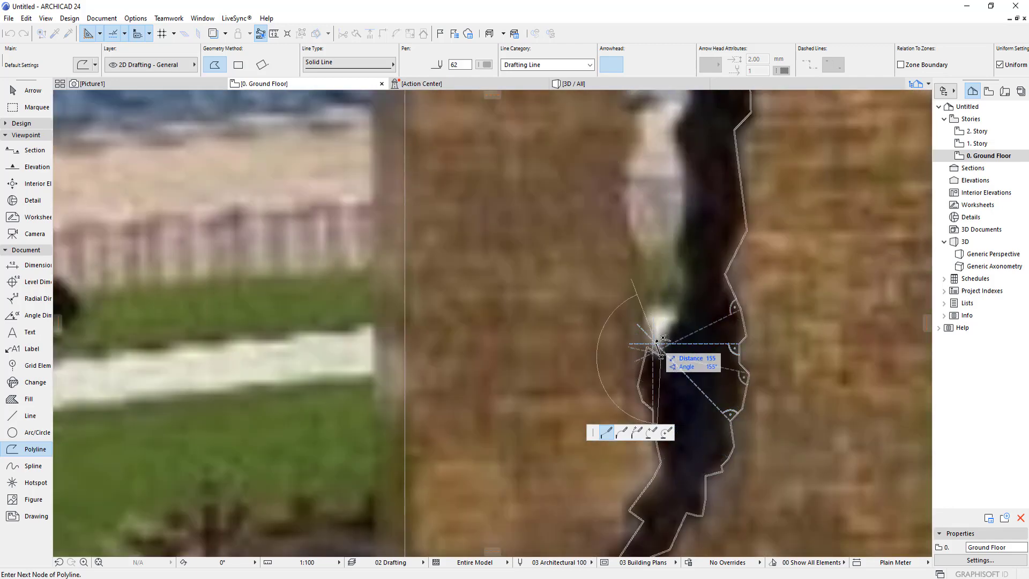
# Continue the polyline up the outer left edge of the crack, from the small white gap to the shoreline.
pyautogui.scroll(-5, 653, 301)
pyautogui.scroll(4, 655, 310)
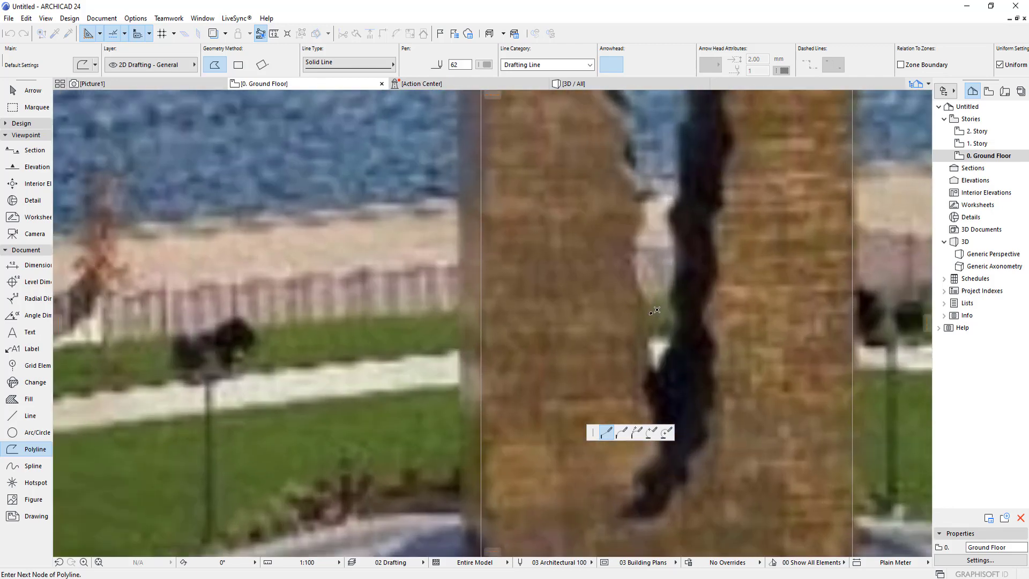
pyautogui.scroll(3, 654, 308)
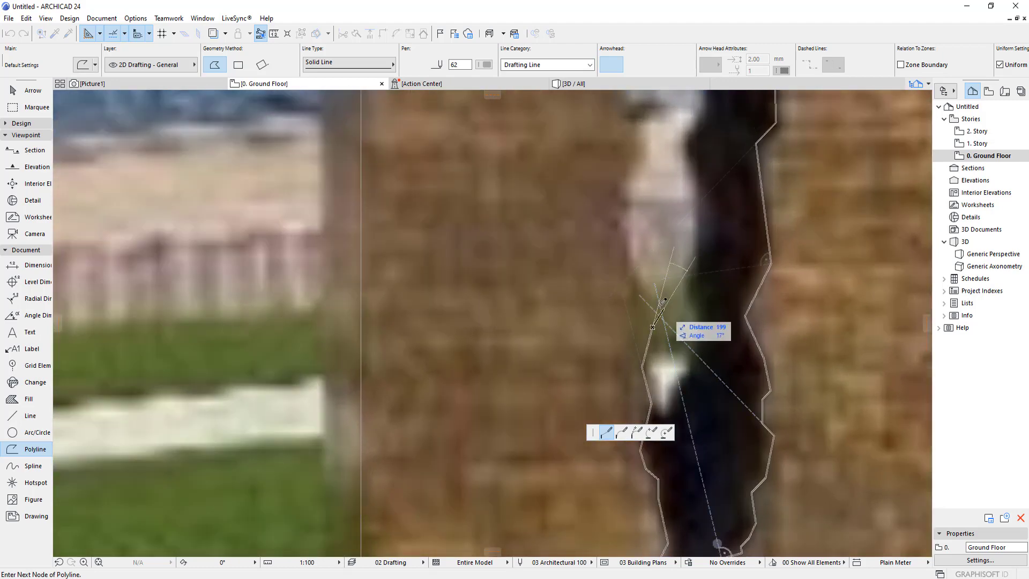
pyautogui.moveTo(647, 274); pyautogui.dragTo(650, 516, button='middle')
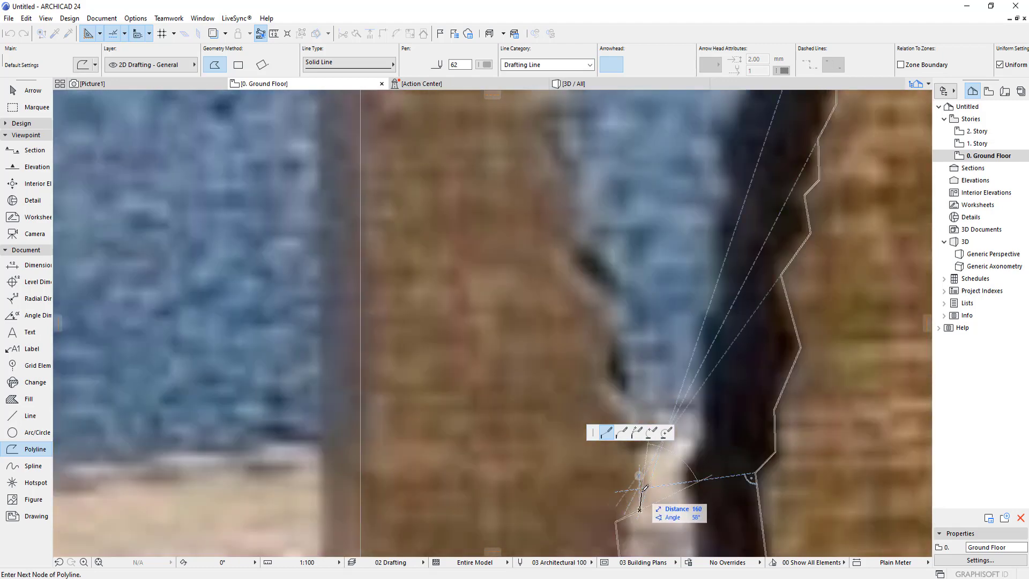
pyautogui.click(606, 397)
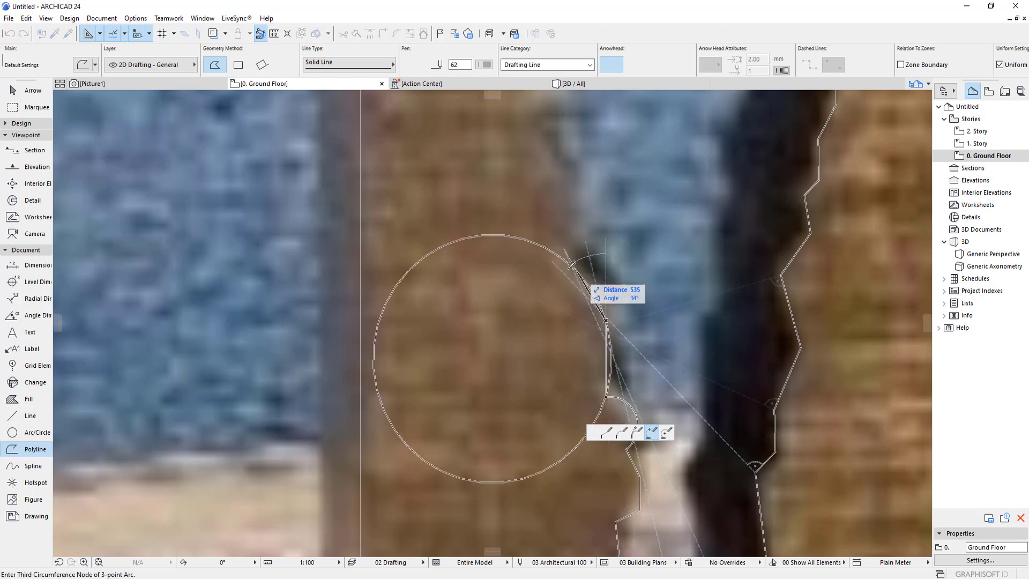
pyautogui.click(506, 358)
pyautogui.press('BackSpace')
pyautogui.press('BackSpace')
pyautogui.press('BackSpace')
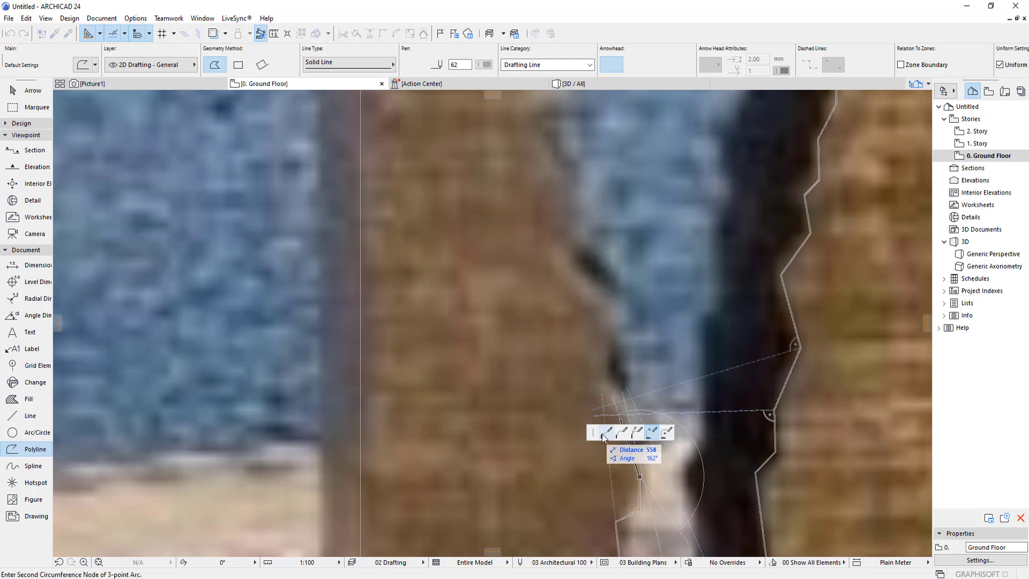
pyautogui.click(605, 434)
# Trace straight polyline segments up the crack's left edge from the shoreline past the two dark notches.
pyautogui.click(623, 412)
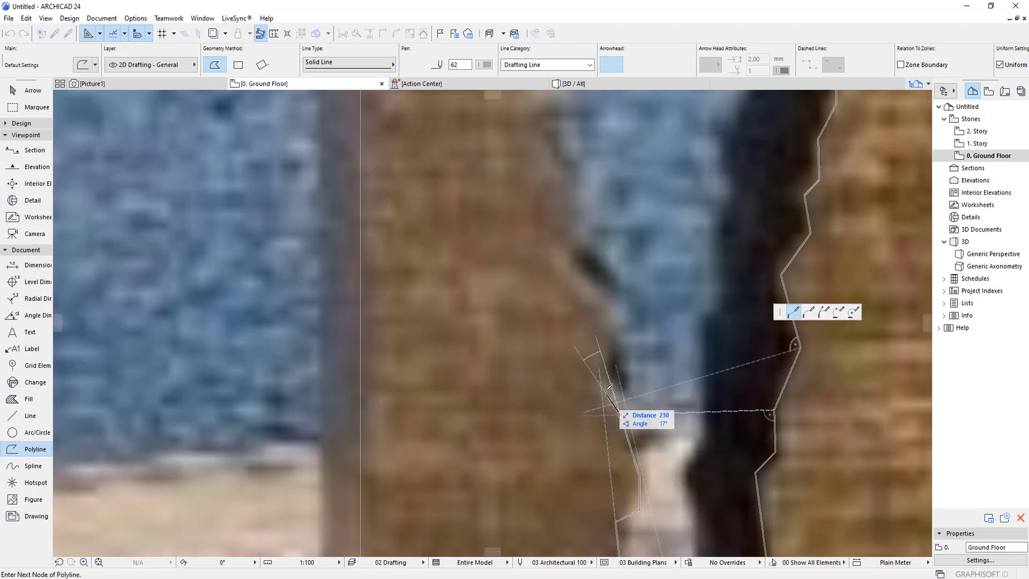
pyautogui.click(598, 385)
pyautogui.click(609, 321)
pyautogui.click(561, 271)
pyautogui.moveTo(573, 267); pyautogui.dragTo(564, 560, button='middle')
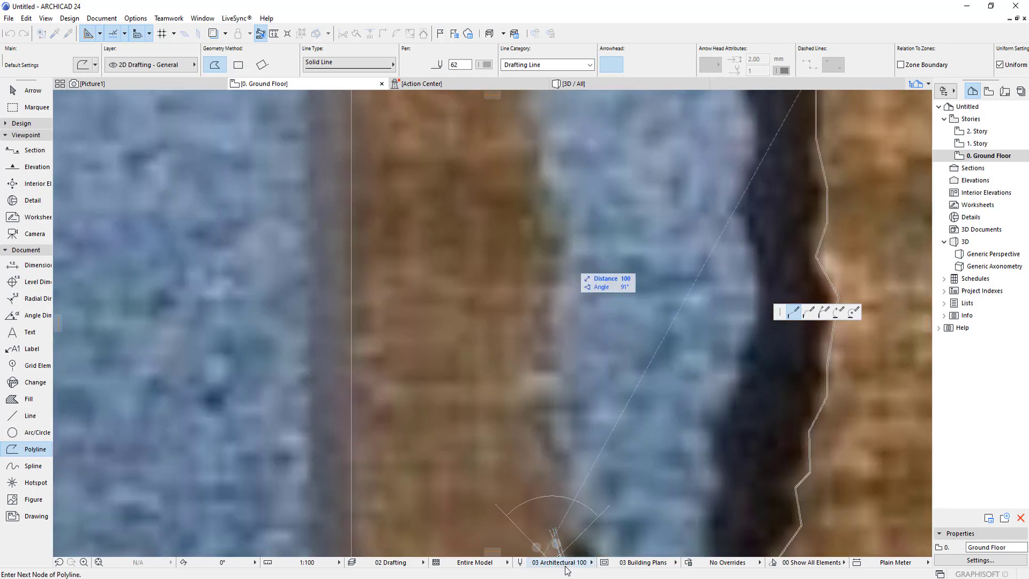
# Extend the polyline up the crack's jagged left edge alongside the open water, above the dark notches.
pyautogui.click(561, 524)
pyautogui.click(539, 511)
pyautogui.click(562, 468)
pyautogui.click(543, 436)
pyautogui.click(530, 413)
pyautogui.click(537, 374)
pyautogui.click(541, 322)
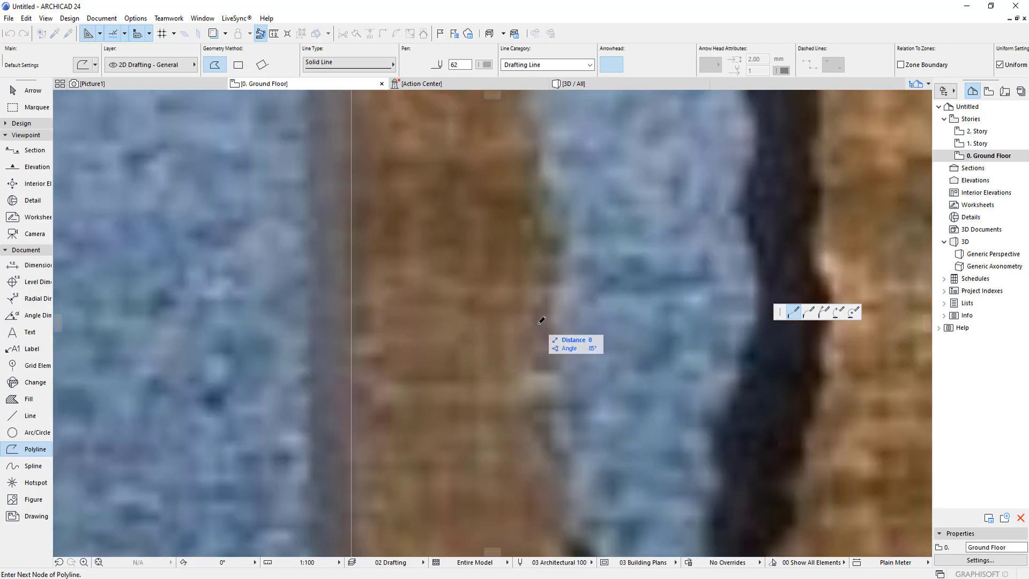
# Continue tracing the crack's left edge upward to a short distance below the teardrop's bulb.
pyautogui.scroll(-4, 539, 323)
pyautogui.click(545, 309)
pyautogui.click(550, 277)
pyautogui.click(541, 257)
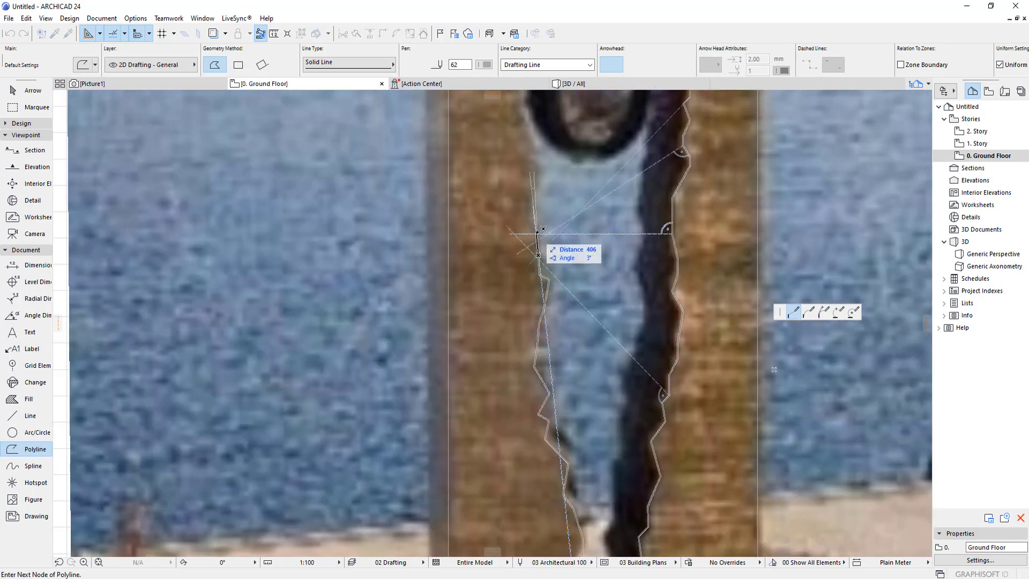
pyautogui.click(538, 232)
pyautogui.click(529, 215)
# Trace the crack's left edge up to beside the teardrop's bulb and finish the polyline there.
pyautogui.moveTo(542, 228); pyautogui.dragTo(578, 401, button='middle')
pyautogui.scroll(3, 581, 361)
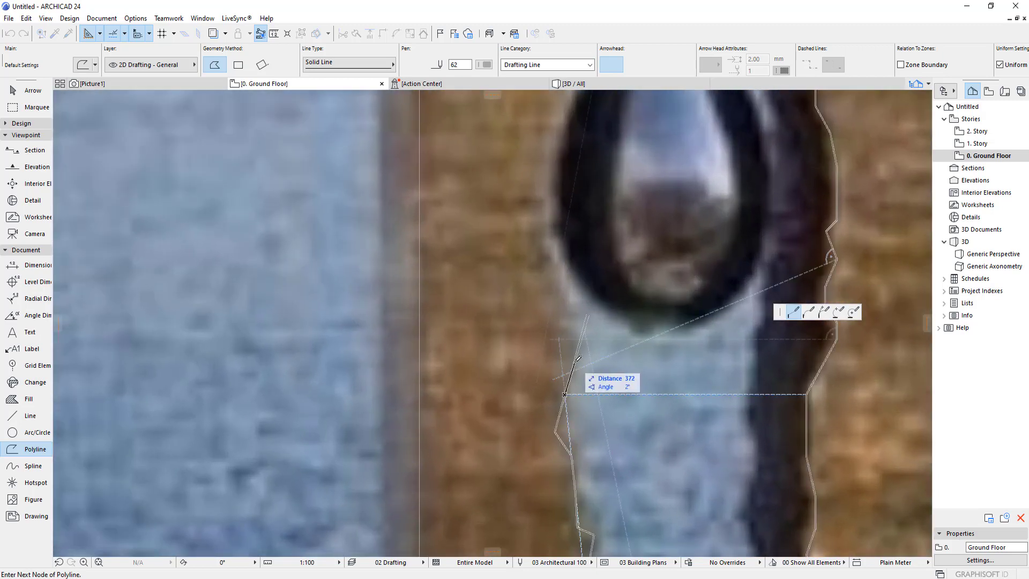
pyautogui.click(574, 362)
pyautogui.click(571, 323)
pyautogui.click(547, 253)
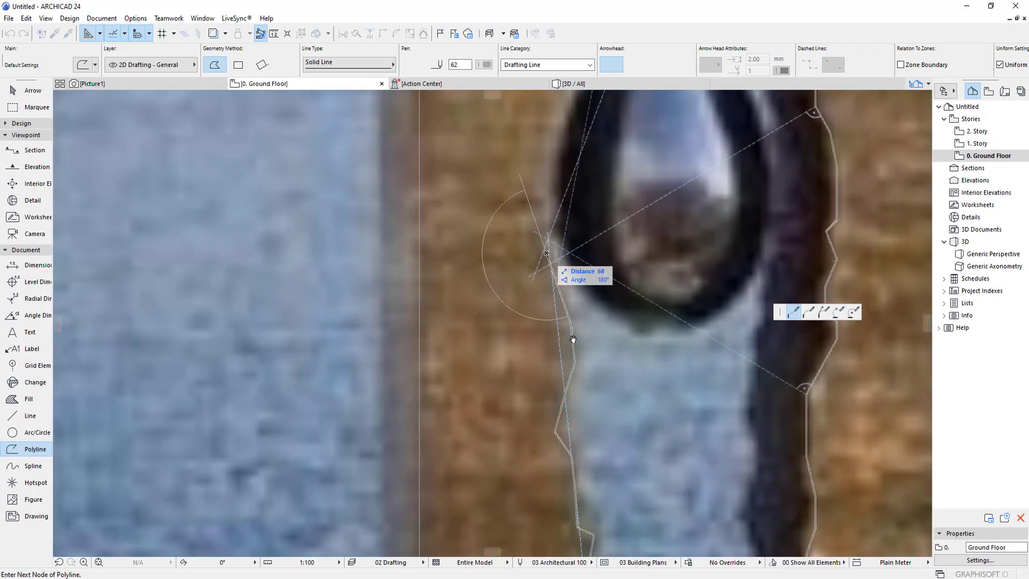
pyautogui.moveTo(547, 254); pyautogui.dragTo(574, 393, button='middle')
pyautogui.doubleClick(574, 391)
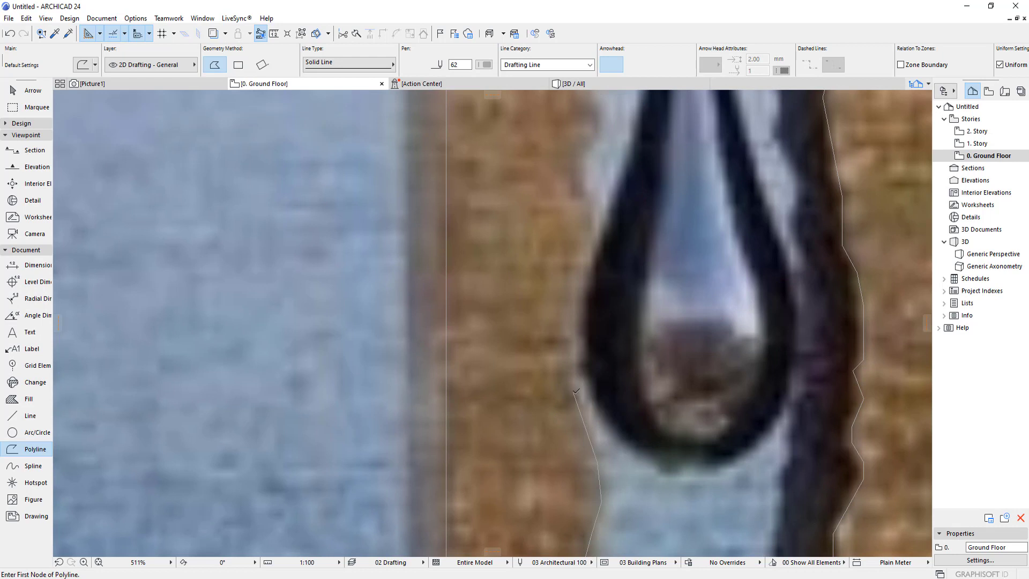
# Start a new polyline at the finished one's end and trace the crack's left edge up past the bulb to the teardrop's tapering neck.
pyautogui.click(574, 392)
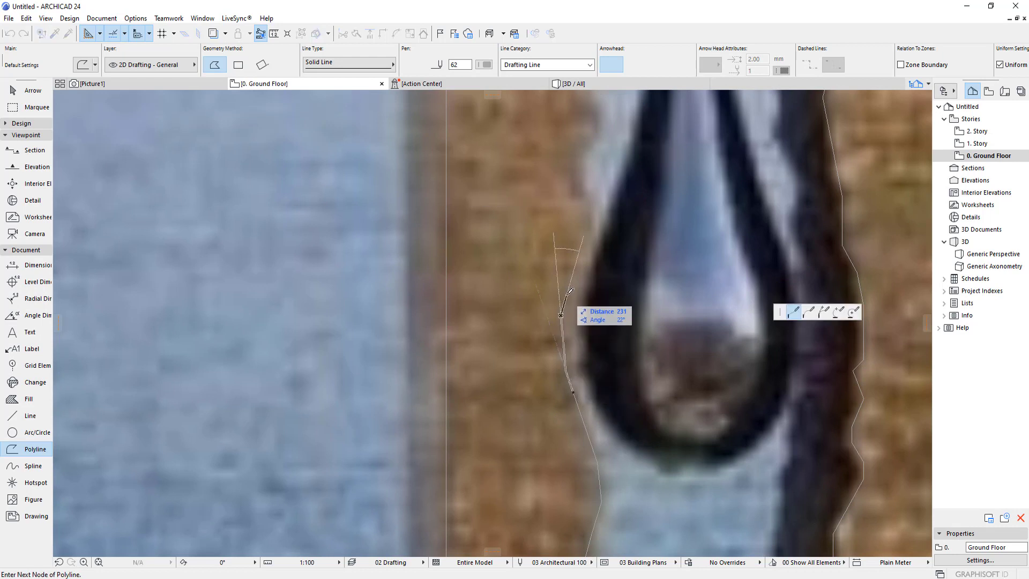
pyautogui.click(590, 233)
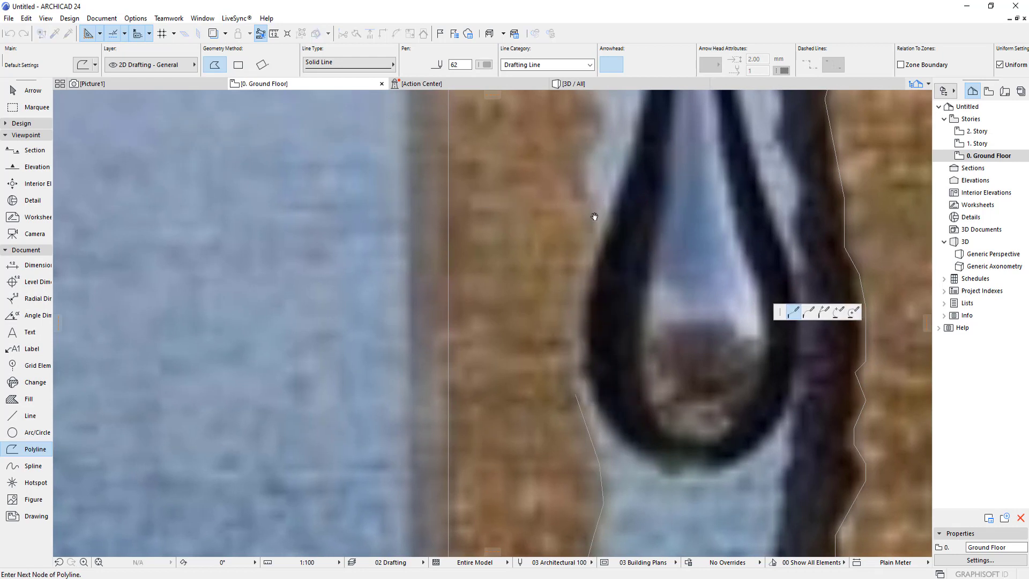
pyautogui.moveTo(579, 229); pyautogui.dragTo(591, 363, button='middle')
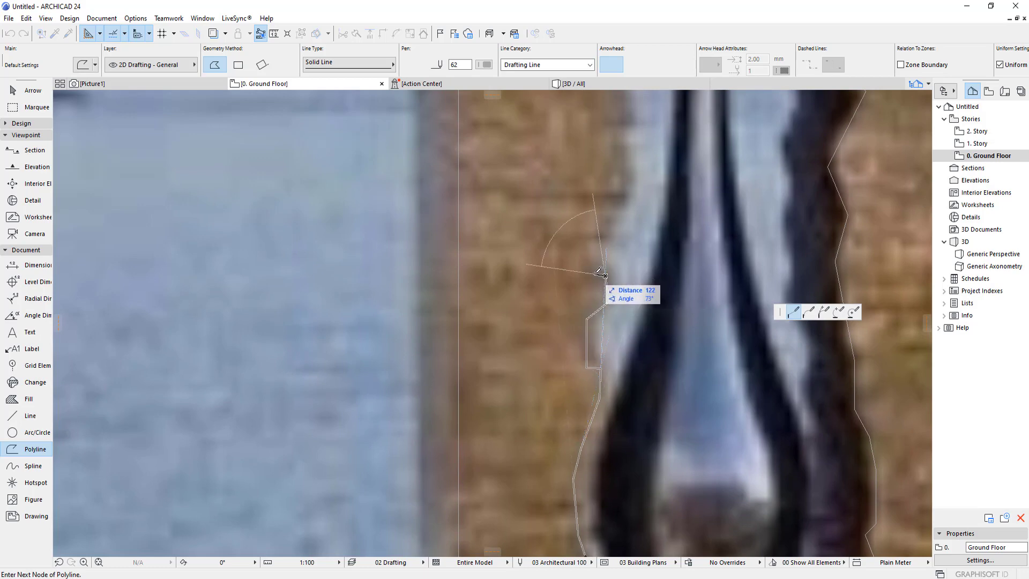
pyautogui.click(594, 275)
# Continue the new polyline up the crack's left edge, from the teardrop's neck to the waterline below the city skyline.
pyautogui.moveTo(603, 260); pyautogui.dragTo(603, 449, button='middle')
pyautogui.click(618, 434)
pyautogui.click(608, 412)
pyautogui.click(631, 396)
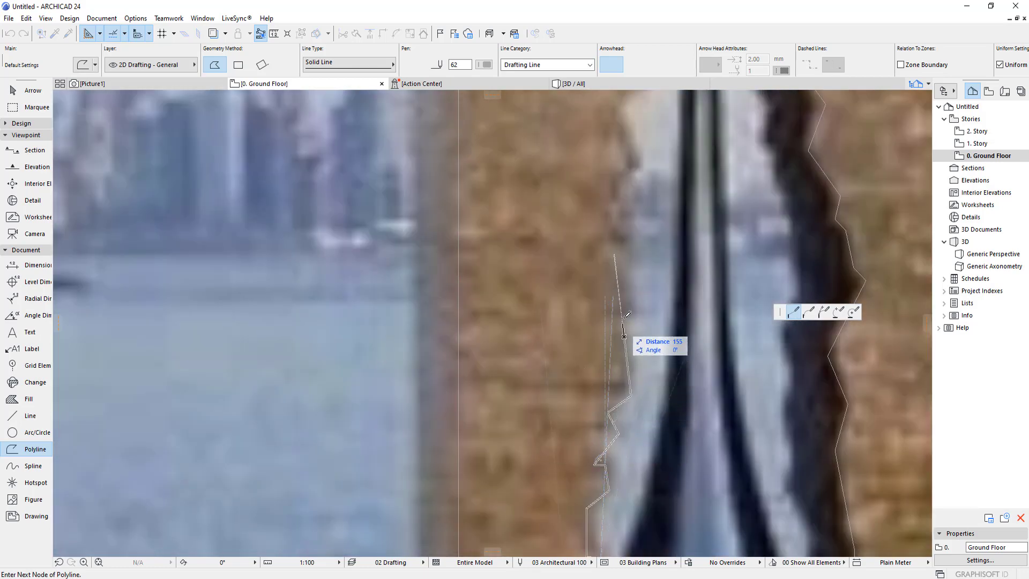
pyautogui.click(623, 270)
# Extend the polyline up the crack's left edge, from the waterline through the skyline to the sky above the buildings.
pyautogui.moveTo(622, 268); pyautogui.dragTo(581, 395, button='middle')
pyautogui.scroll(3, 592, 341)
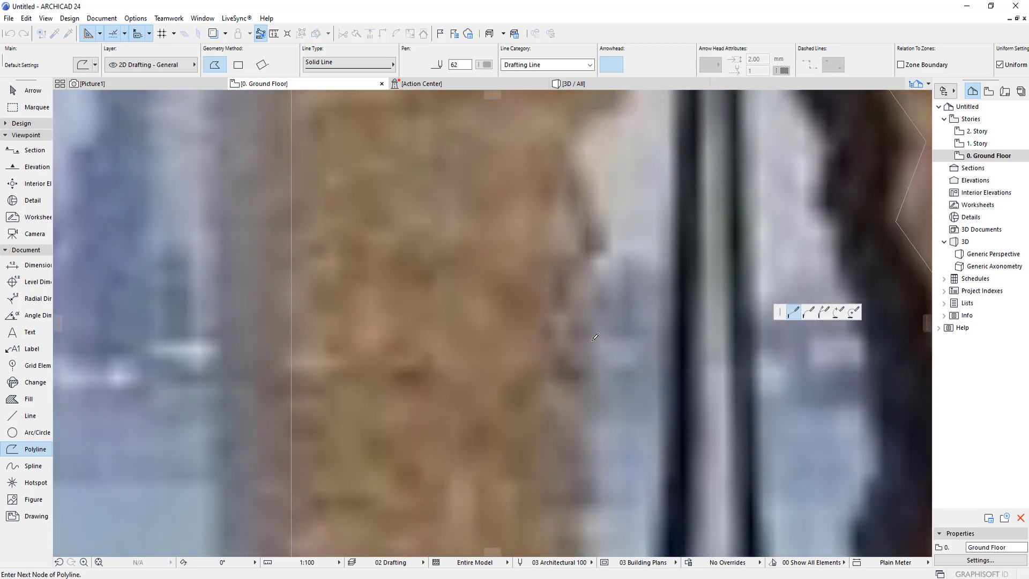
pyautogui.click(599, 254)
pyautogui.click(588, 189)
pyautogui.moveTo(588, 188); pyautogui.dragTo(582, 429, button='middle')
pyautogui.moveTo(627, 302); pyautogui.dragTo(629, 418, button='middle')
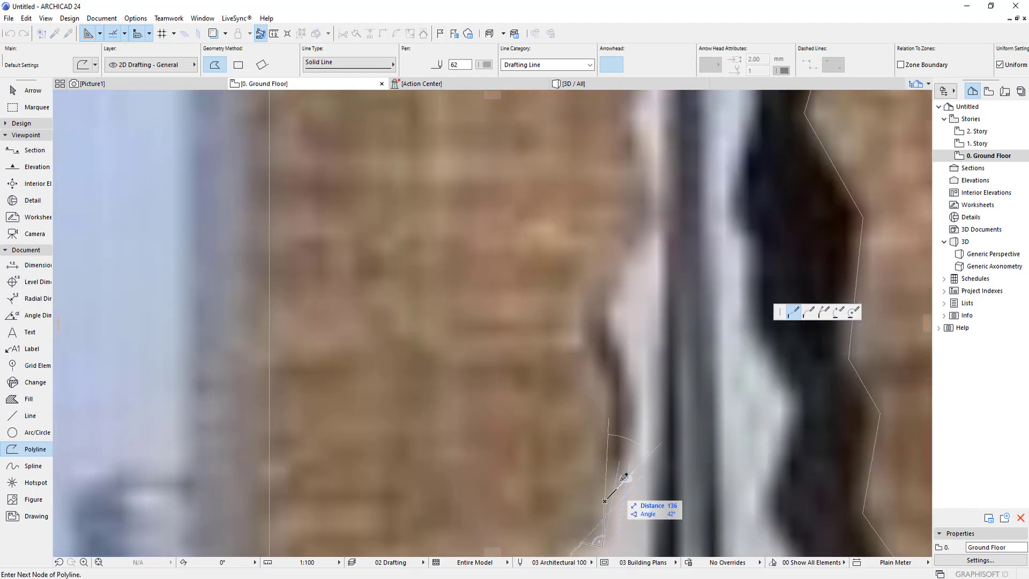
# Continue the polyline up the crack's left edge, from the sky above the skyline to beside the teardrop's pointed tip.
pyautogui.click(601, 294)
pyautogui.moveTo(617, 290); pyautogui.dragTo(594, 476, button='middle')
pyautogui.click(606, 450)
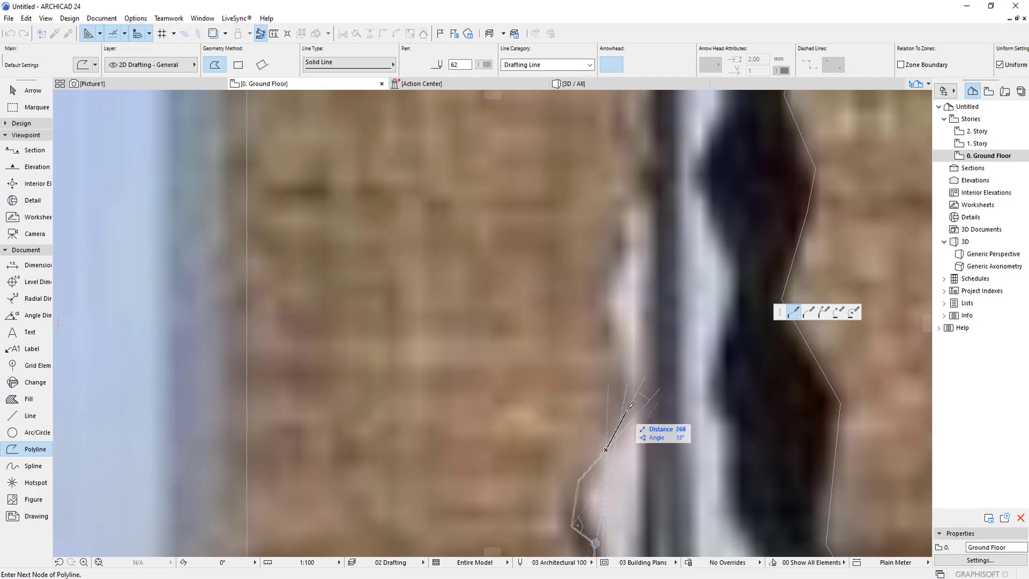
pyautogui.click(601, 303)
pyautogui.click(623, 266)
pyautogui.moveTo(631, 272); pyautogui.dragTo(619, 444, button='middle')
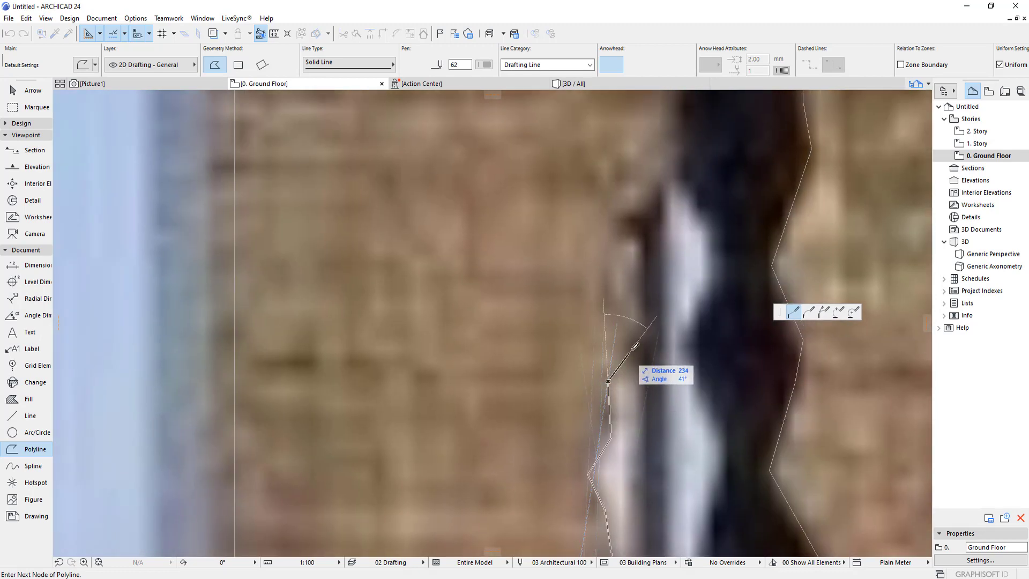
pyautogui.click(641, 324)
pyautogui.moveTo(643, 272); pyautogui.dragTo(617, 439, button='middle')
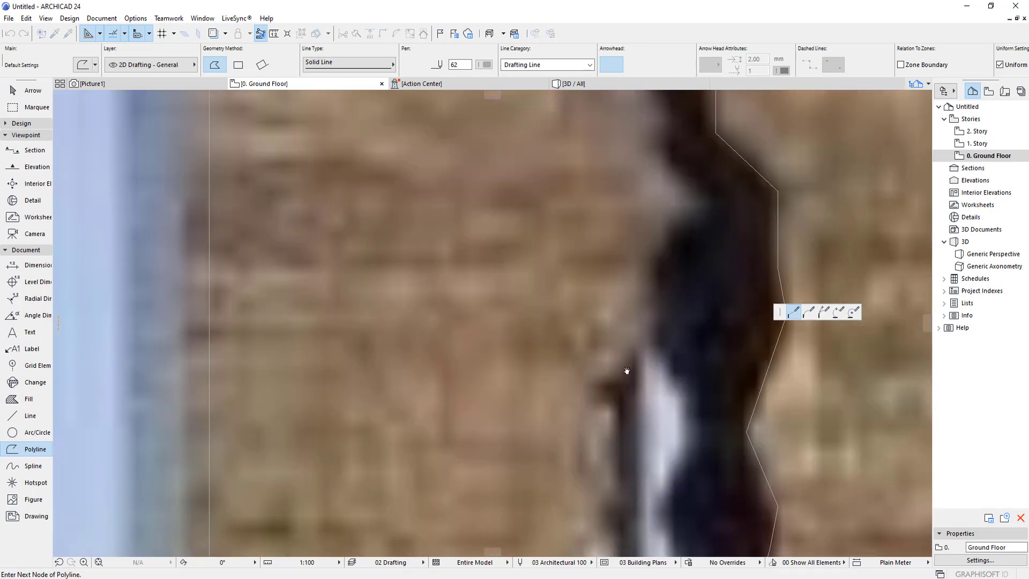
# Extend the polyline up the crack's left edge, from the teardrop's tip to below the crack's upper bend.
pyautogui.moveTo(627, 370); pyautogui.dragTo(602, 527, button='middle')
pyautogui.scroll(-3, 602, 527)
pyautogui.click(615, 510)
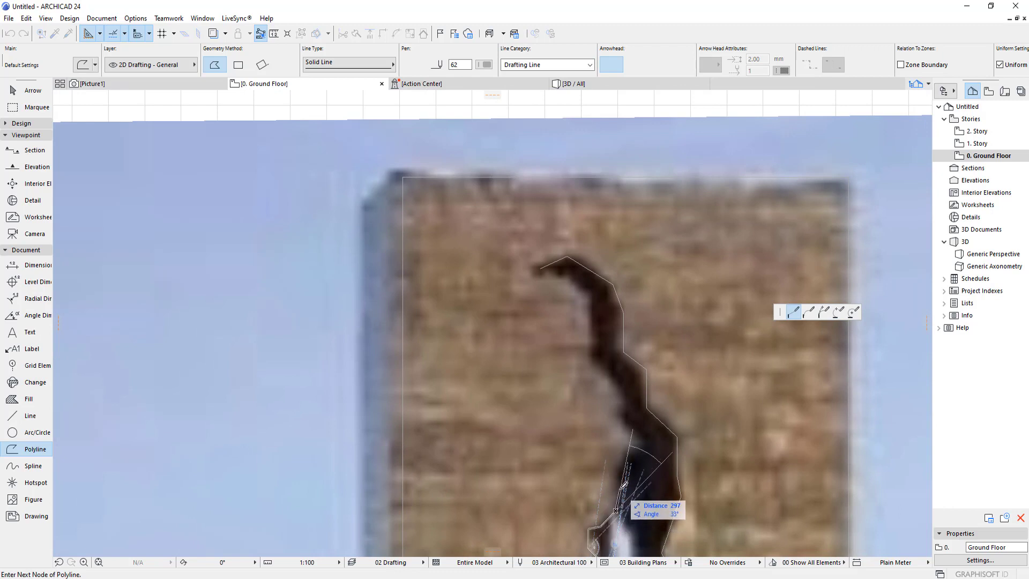
pyautogui.click(615, 477)
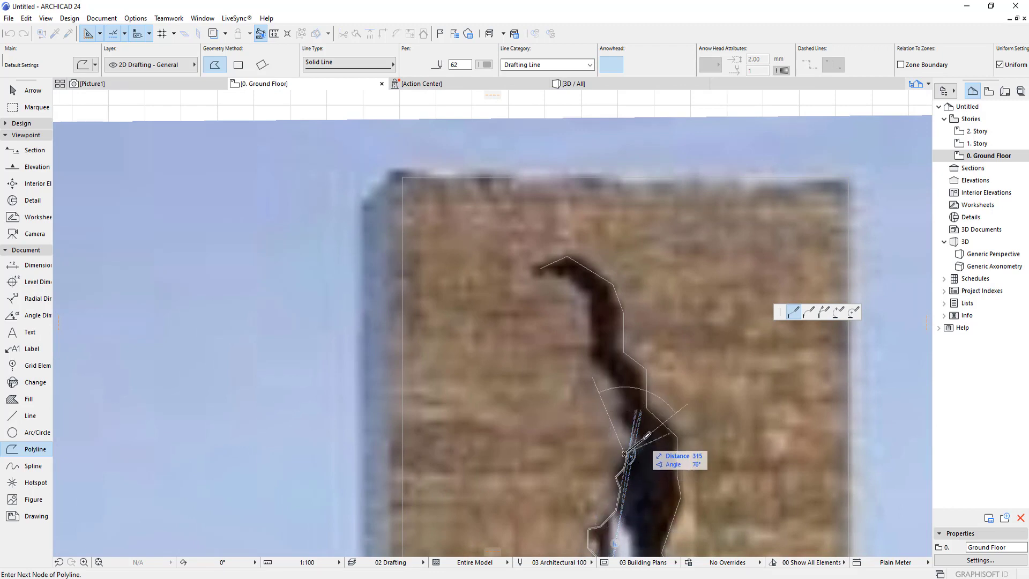
pyautogui.click(641, 446)
pyautogui.click(619, 418)
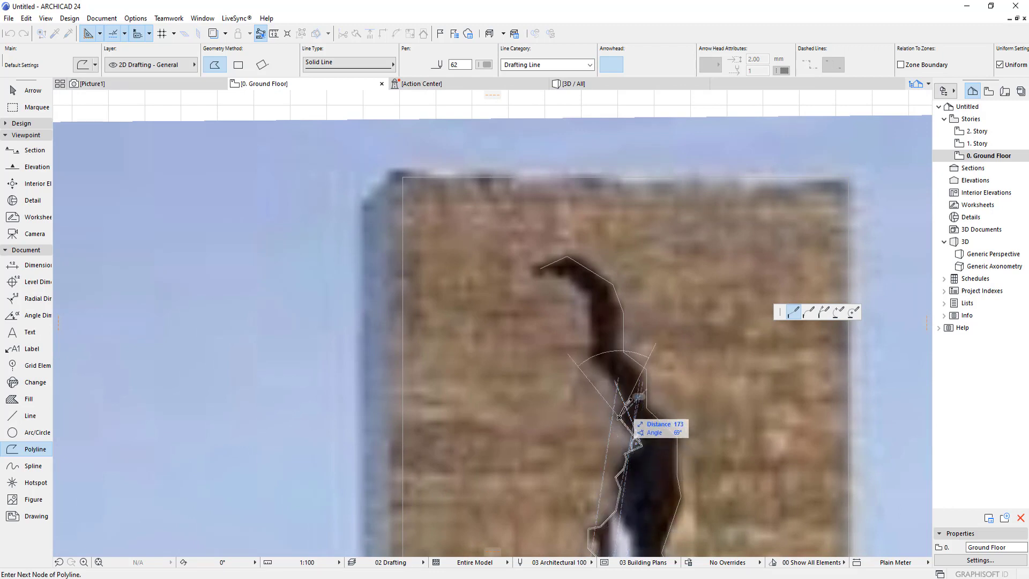
pyautogui.click(624, 403)
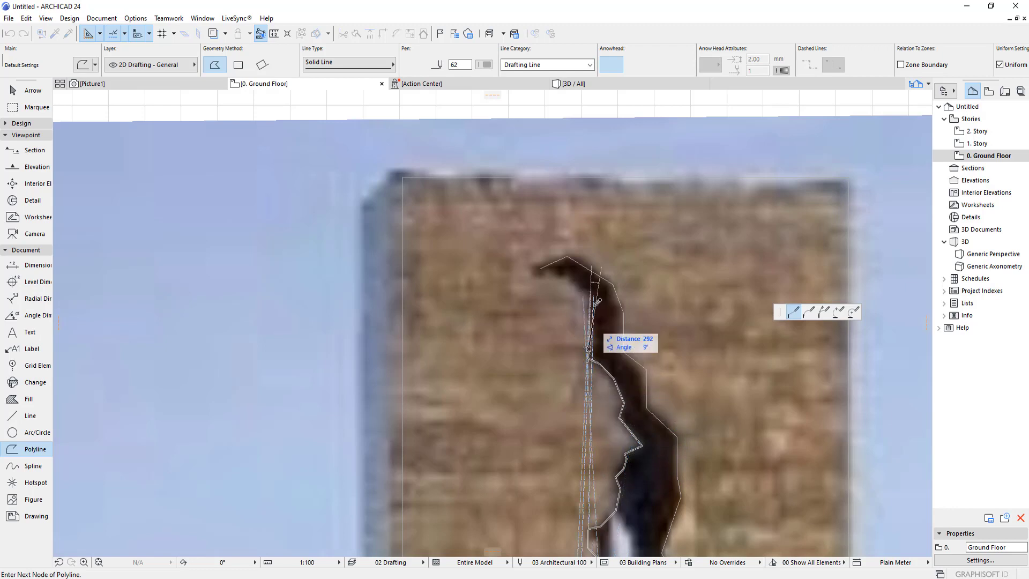
# Trace the inner side of the crack's hooked upper end and finish the polyline at the right edge's endpoint.
pyautogui.moveTo(597, 302); pyautogui.dragTo(609, 391, button='middle')
pyautogui.scroll(3, 612, 384)
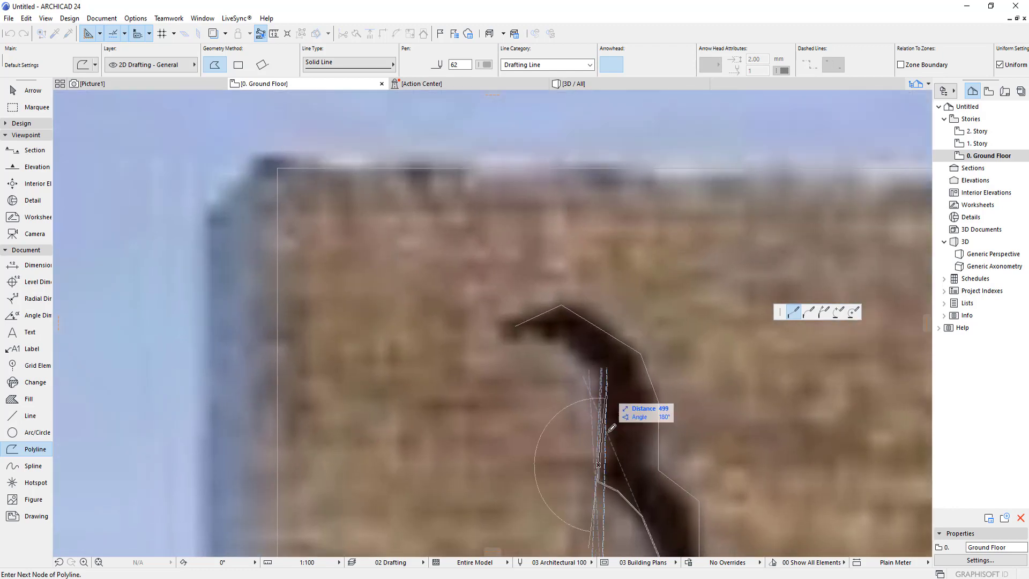
pyautogui.click(601, 382)
pyautogui.click(561, 347)
pyautogui.scroll(3, 560, 348)
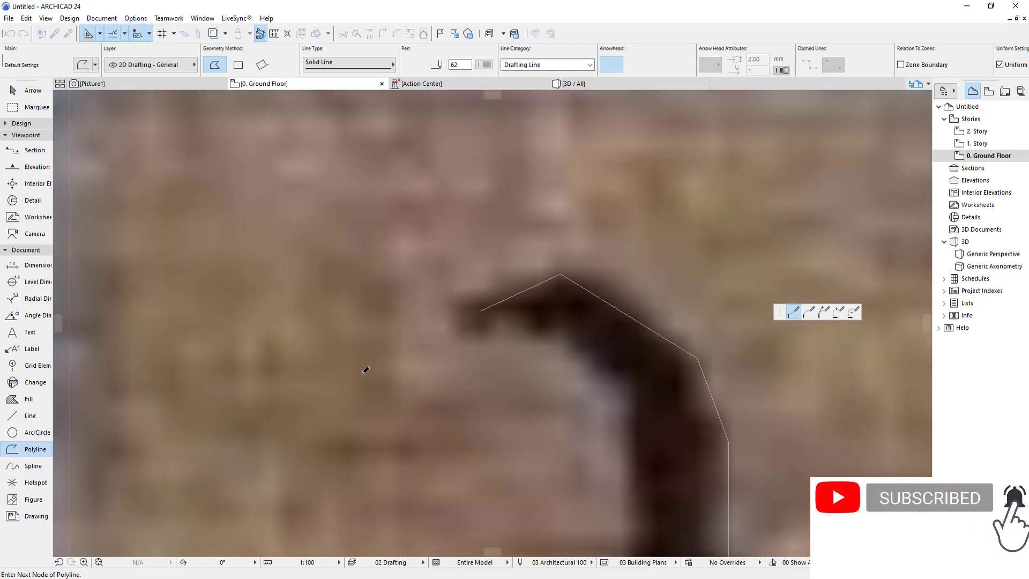
pyautogui.click(507, 330)
pyautogui.click(485, 344)
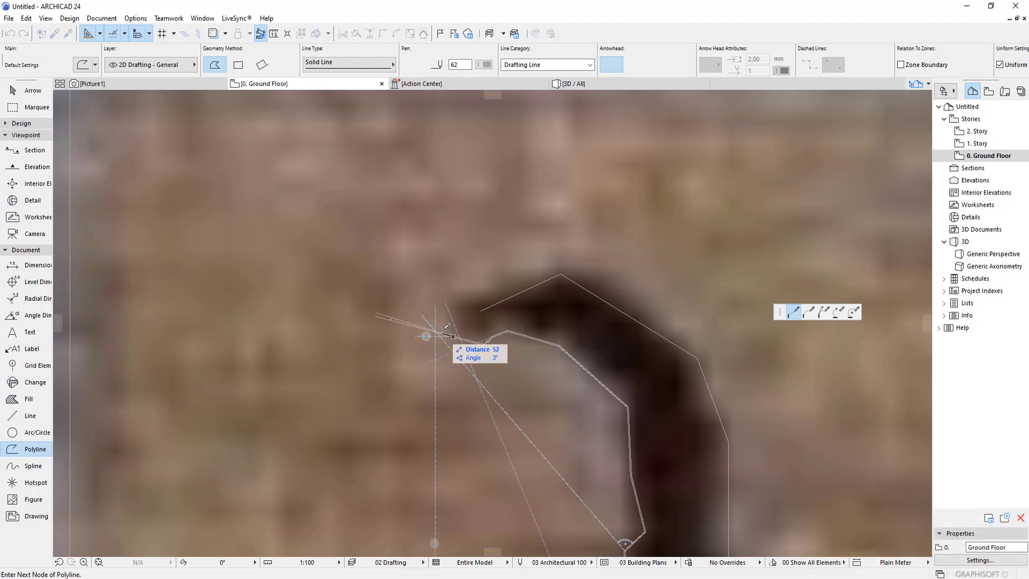
pyautogui.click(453, 338)
pyautogui.click(452, 317)
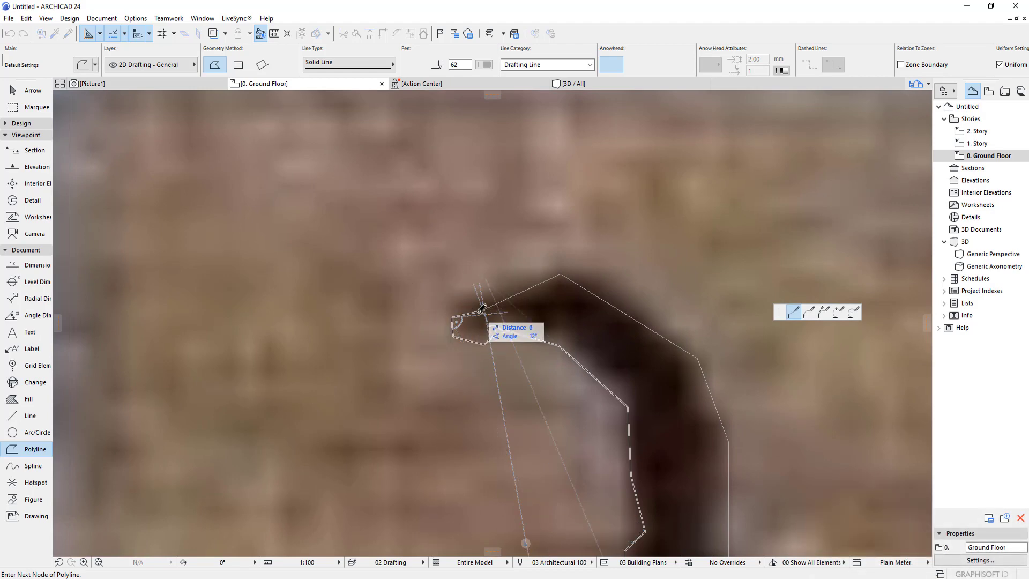
pyautogui.click(485, 310)
# Start a polyline at the teardrop's tip and trace its right side down to the lowest point of the bulb.
pyautogui.scroll(-12, 480, 287)
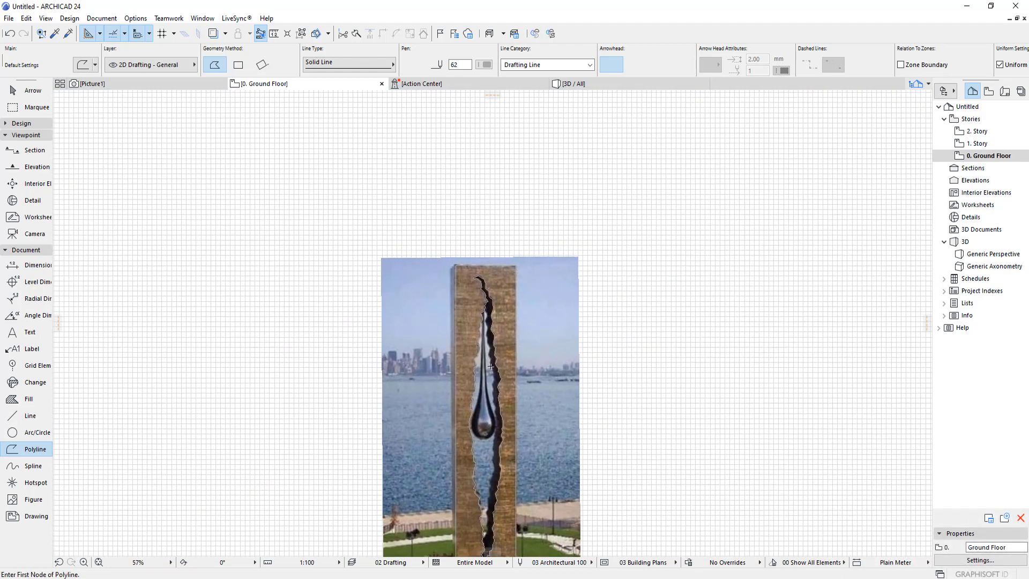
pyautogui.scroll(3, 499, 455)
pyautogui.moveTo(499, 456); pyautogui.dragTo(536, 315, button='middle')
pyautogui.scroll(-4, 536, 315)
pyautogui.scroll(3, 566, 402)
pyautogui.scroll(-2, 562, 410)
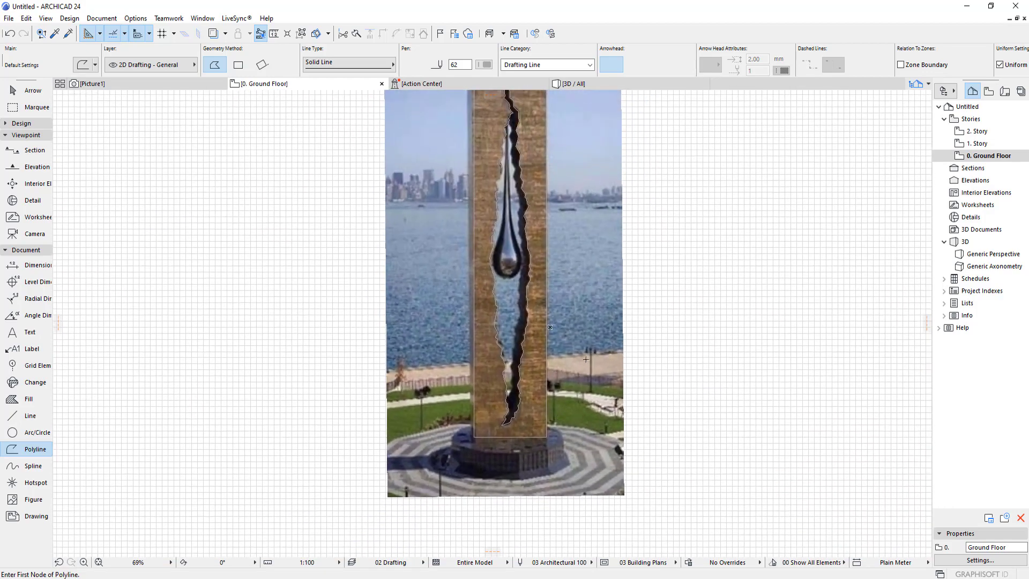
pyautogui.scroll(3, 550, 327)
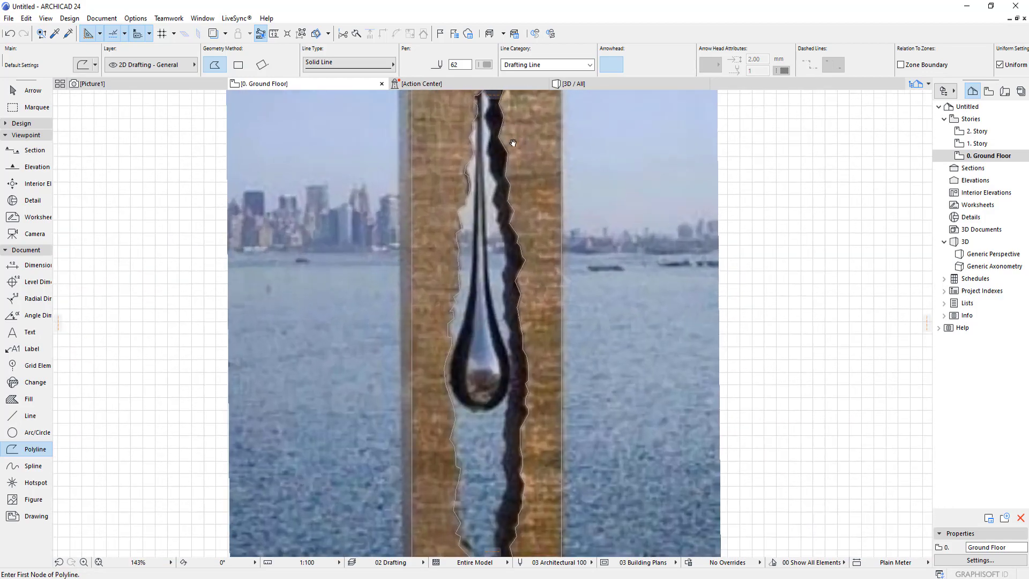
pyautogui.click(463, 173)
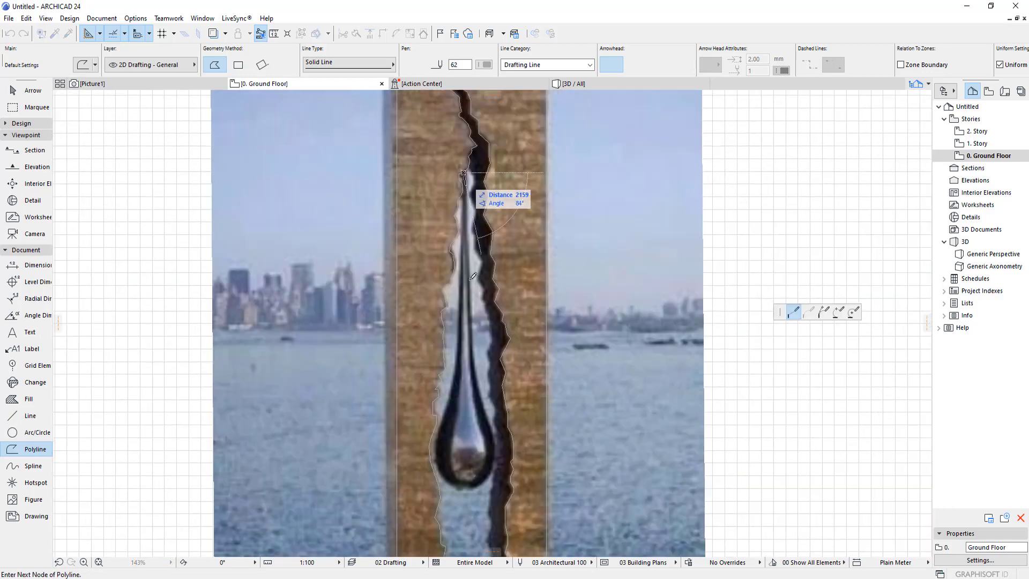
pyautogui.click(473, 359)
pyautogui.scroll(2, 475, 496)
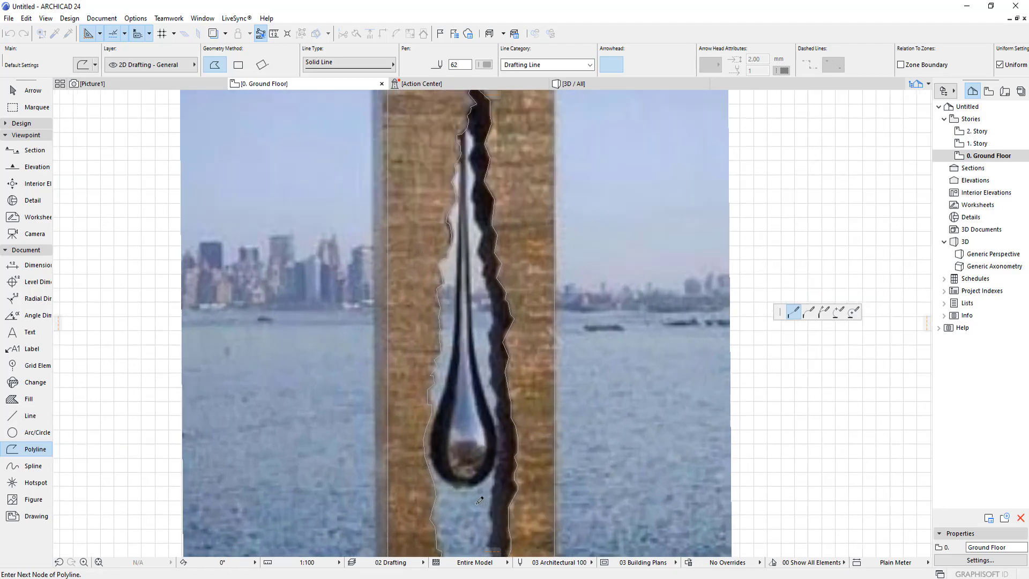
pyautogui.click(456, 478)
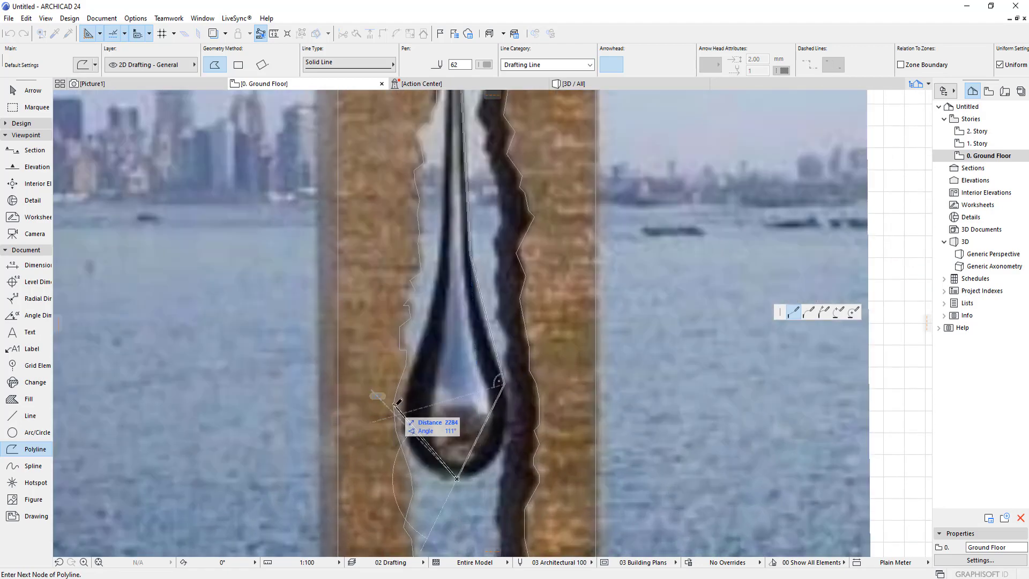
# Trace the teardrop's left side up from the bulb through the neck and close the outline at its tip.
pyautogui.click(410, 377)
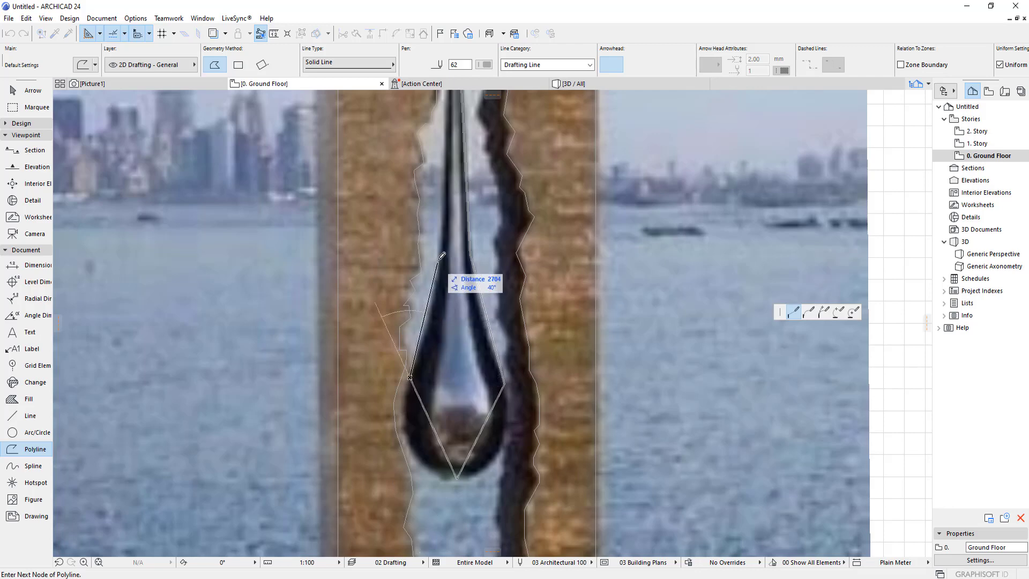
pyautogui.click(441, 255)
pyautogui.moveTo(458, 159); pyautogui.dragTo(455, 374, button='middle')
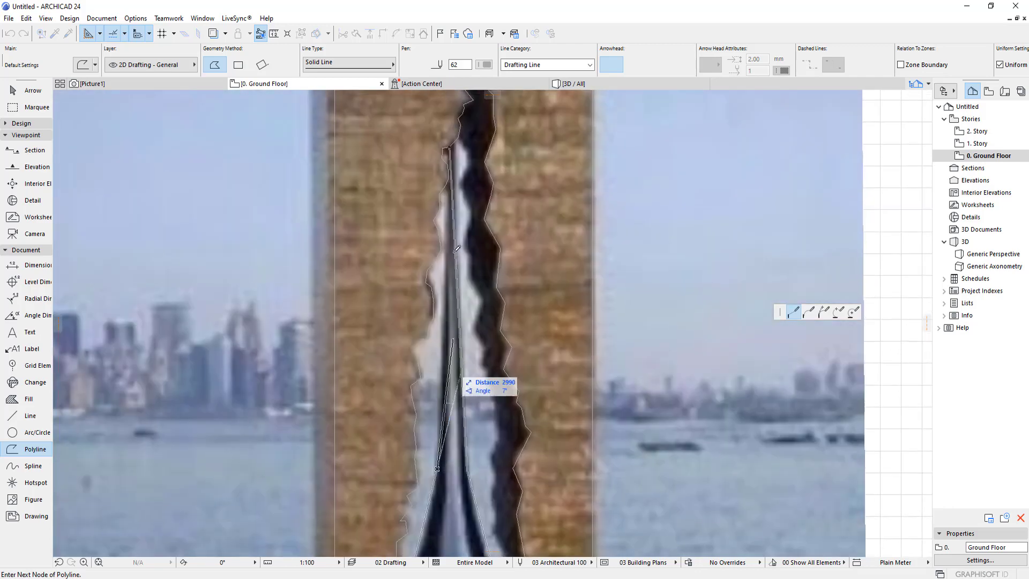
pyautogui.click(450, 146)
# Move the reference photo to the left, clear of the traced linework, and deselect it.
pyautogui.scroll(-5, 611, 223)
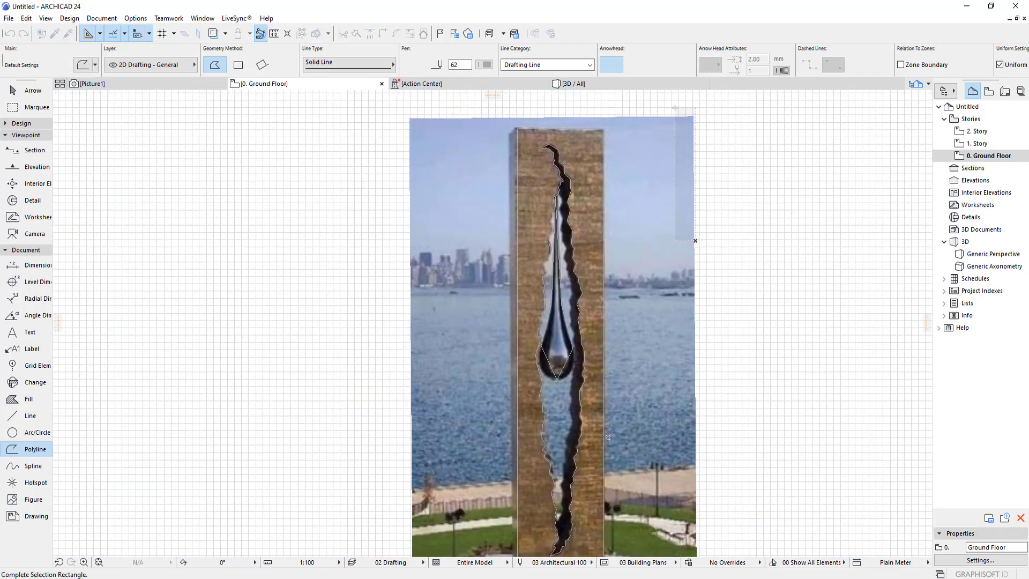
pyautogui.click(695, 241)
pyautogui.click(296, 322)
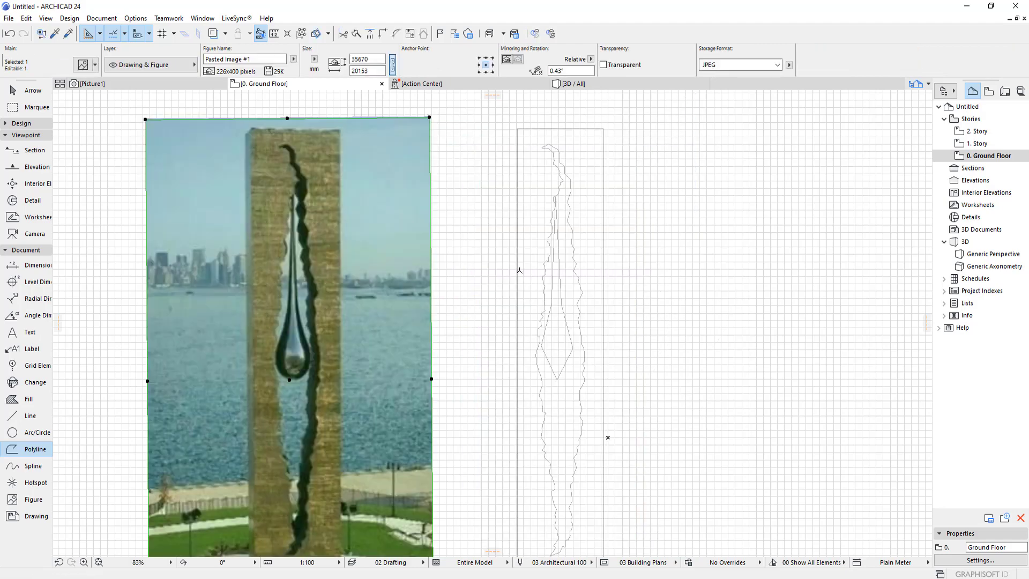
pyautogui.scroll(3, 528, 268)
pyautogui.press('Escape')
# Select the teardrop outline and move it by its tip up and to the right, between the crack's edges.
pyautogui.keyDown('shift'); pyautogui.click(592, 456); pyautogui.keyUp('shift')
pyautogui.keyDown('shift'); pyautogui.click(561, 352); pyautogui.keyUp('shift')
pyautogui.moveTo(581, 180); pyautogui.dragTo(527, 280, button='middle')
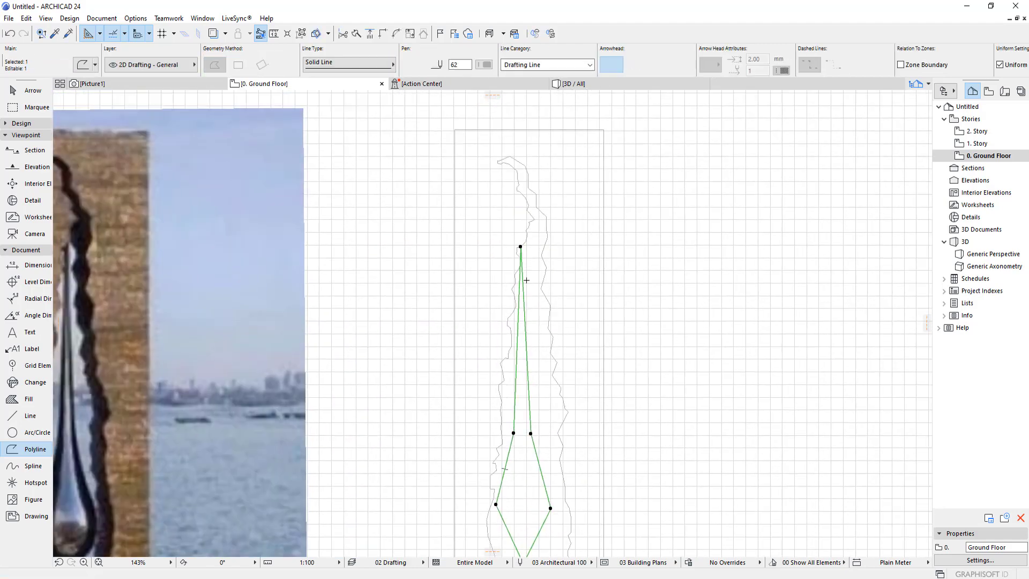
pyautogui.click(520, 247)
pyautogui.scroll(1, 522, 249)
pyautogui.scroll(-4, 531, 225)
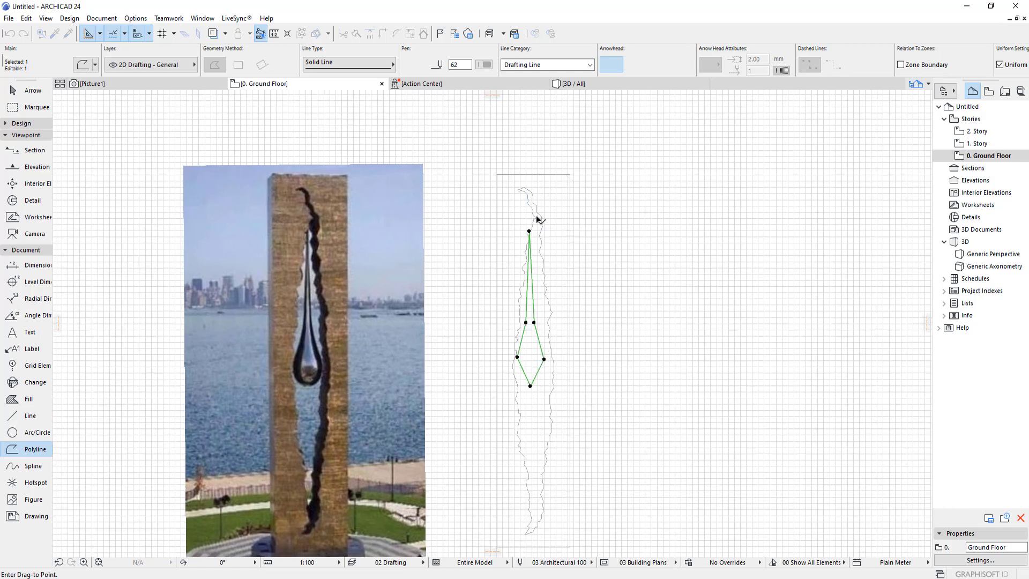
pyautogui.scroll(4, 537, 209)
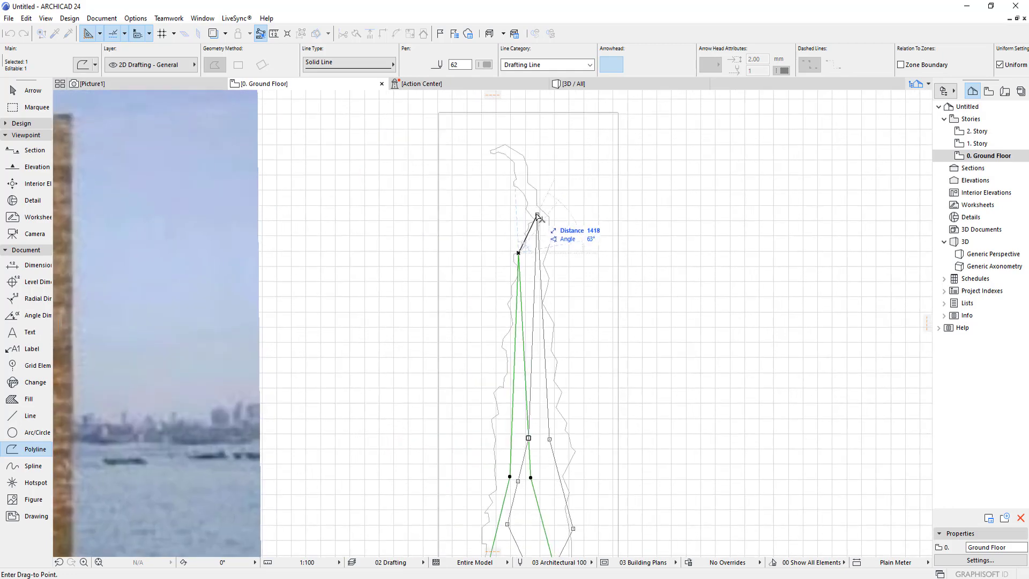
pyautogui.click(538, 216)
# Bend the straight lower-left edge of the teardrop's bulb outward into a curve.
pyautogui.moveTo(559, 474); pyautogui.dragTo(551, 318, button='middle')
pyautogui.click(544, 371)
pyautogui.scroll(2, 553, 397)
pyautogui.click(504, 405)
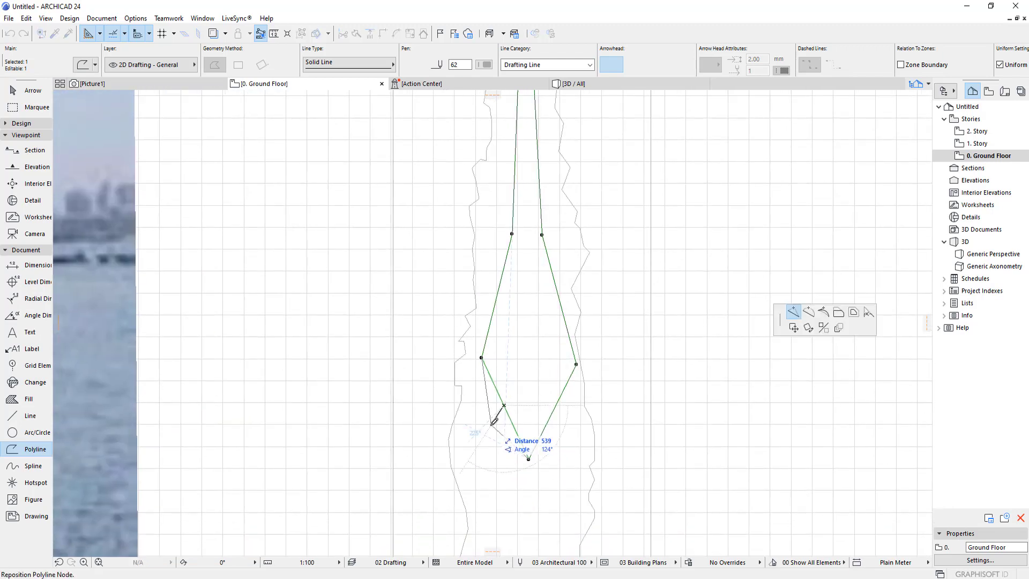
pyautogui.click(809, 312)
pyautogui.click(505, 433)
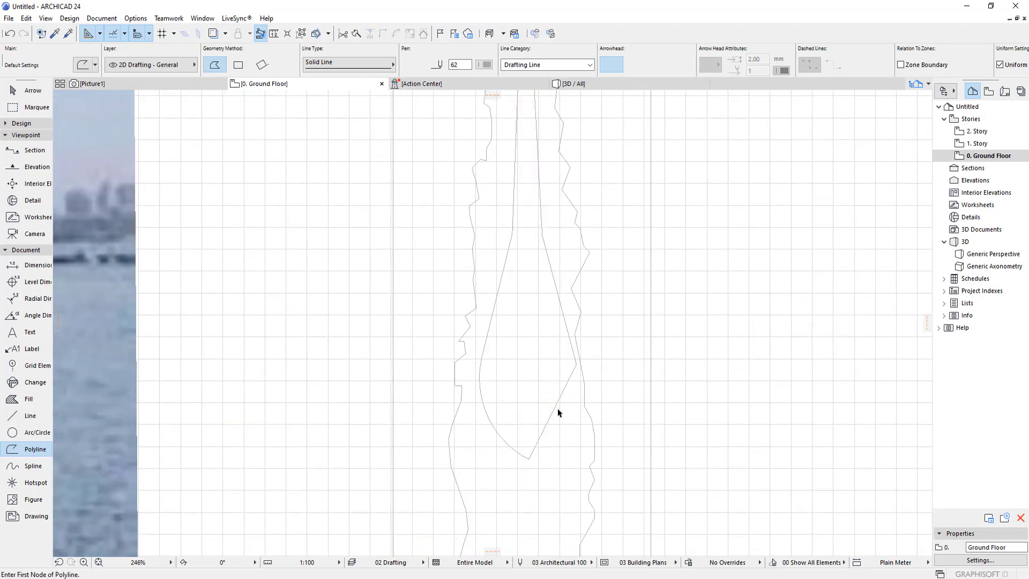
# Merge the bulb's lowest node into its right node and bend the remaining lower edge into one round arc.
pyautogui.click(577, 364)
pyautogui.click(532, 379)
pyautogui.click(533, 429)
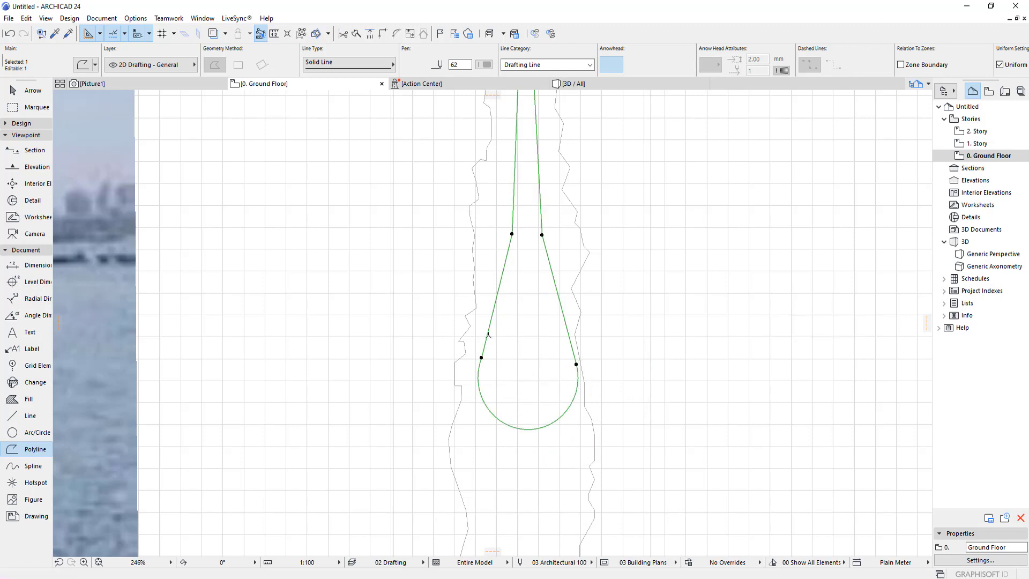
# Fillet the teardrop's right neck corner with radius 1000 and stretch the fillet's lower node to the bulb's right node.
pyautogui.press('Escape')
pyautogui.keyDown('shift'); pyautogui.click(557, 301); pyautogui.keyUp('shift')
pyautogui.click(543, 234)
pyautogui.click(809, 312)
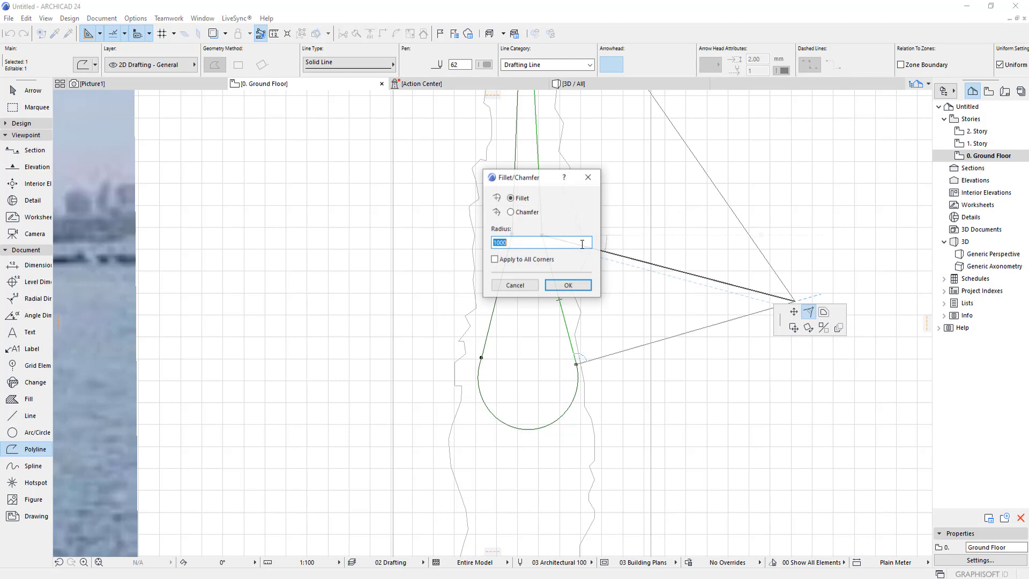
pyautogui.click(567, 285)
pyautogui.click(542, 239)
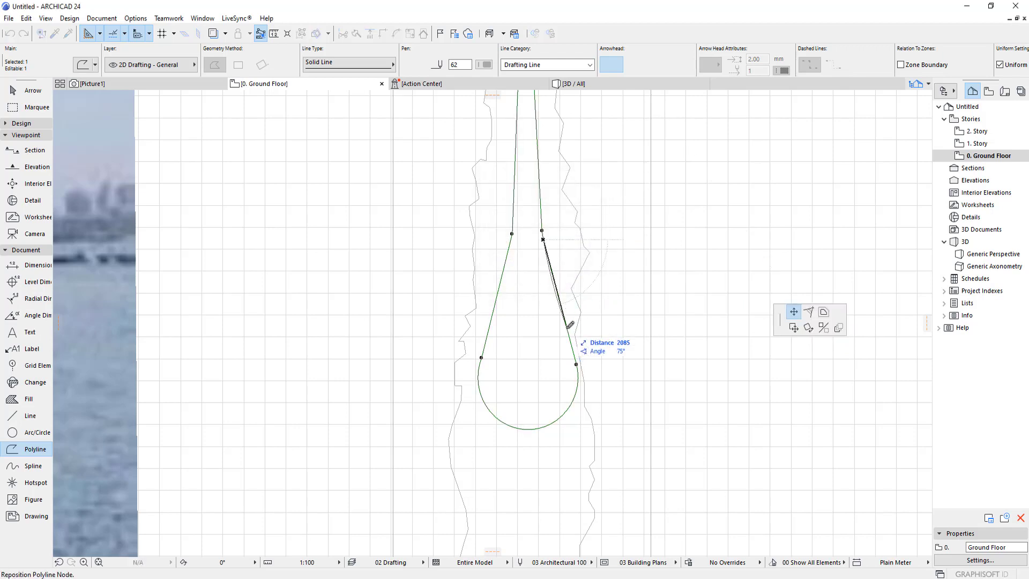
pyautogui.click(577, 363)
# Fillet the teardrop's left neck corner with the same radius and stretch its lower node to the bulb's left node.
pyautogui.click(512, 234)
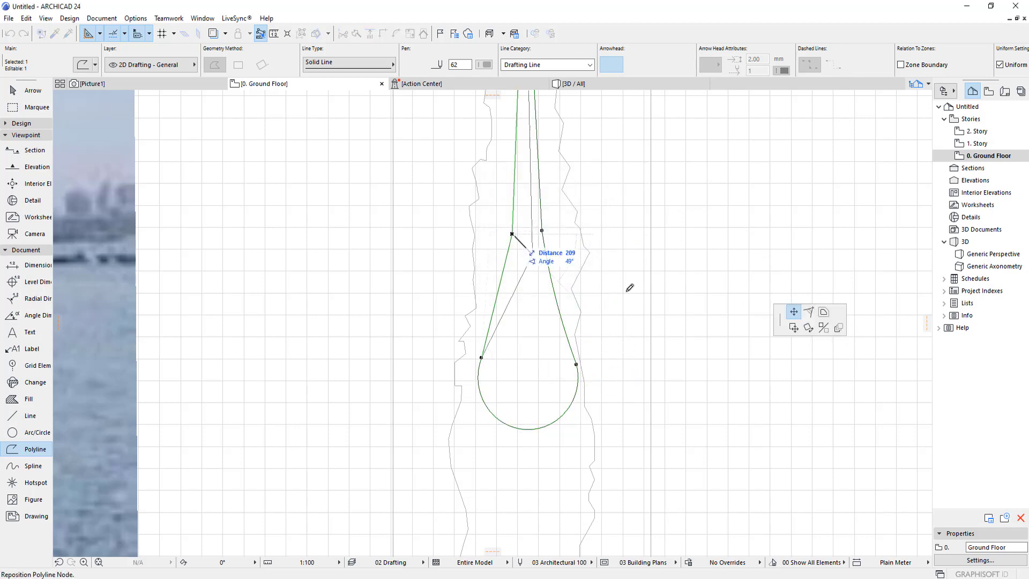
pyautogui.click(808, 313)
pyautogui.press('Return')
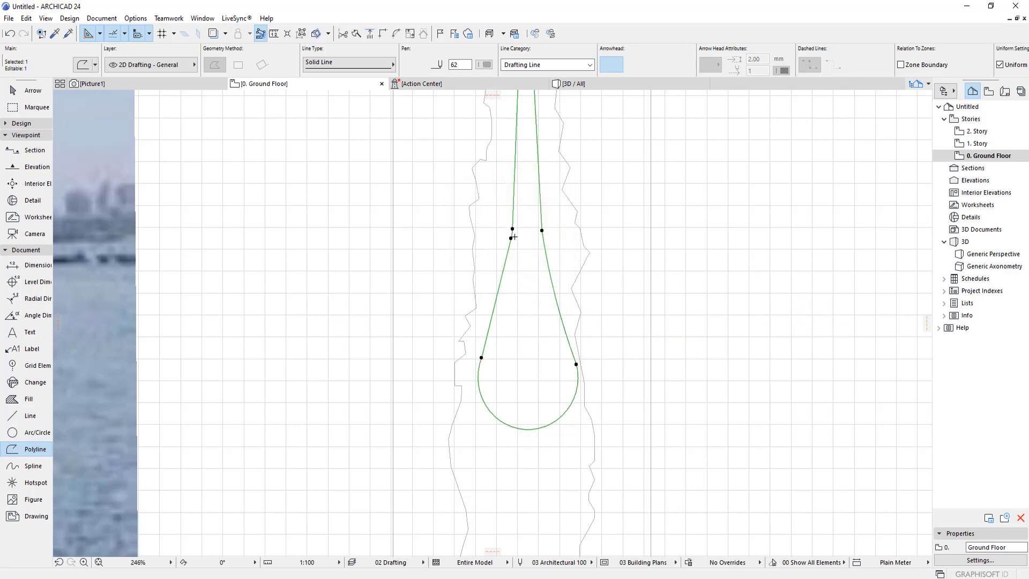
pyautogui.click(511, 238)
pyautogui.click(481, 357)
# Move the left and right neck nodes farther up the tail to lengthen the teardrop's curved sides.
pyautogui.scroll(1, 531, 253)
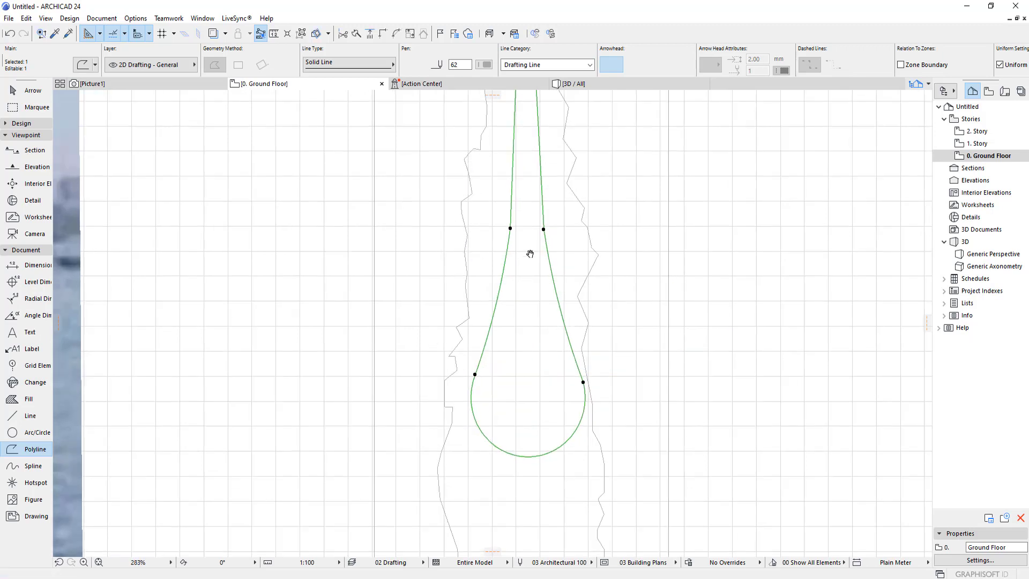
pyautogui.moveTo(530, 253); pyautogui.dragTo(521, 344, button='middle')
pyautogui.click(499, 318)
pyautogui.click(507, 229)
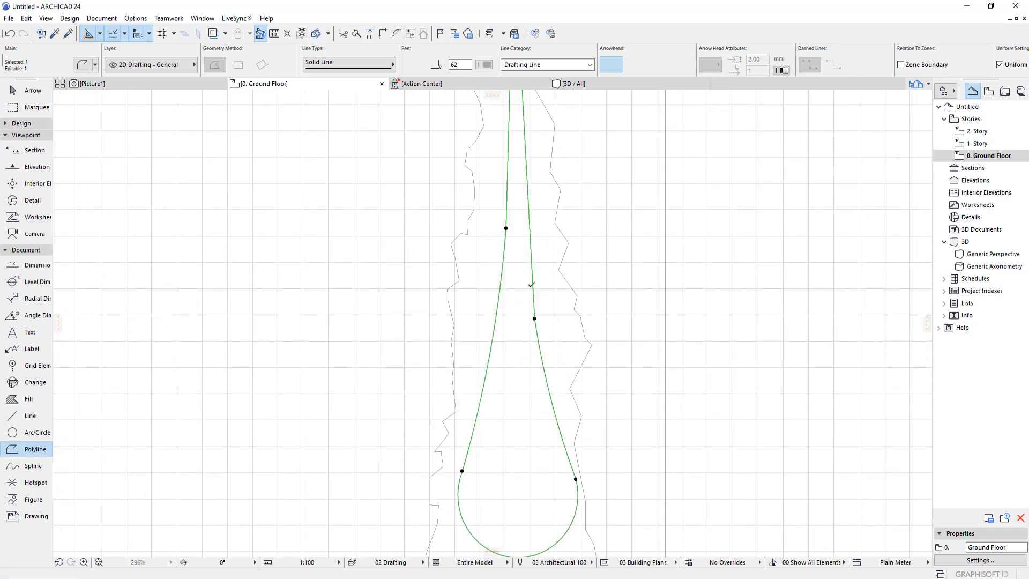
pyautogui.click(531, 285)
pyautogui.click(541, 247)
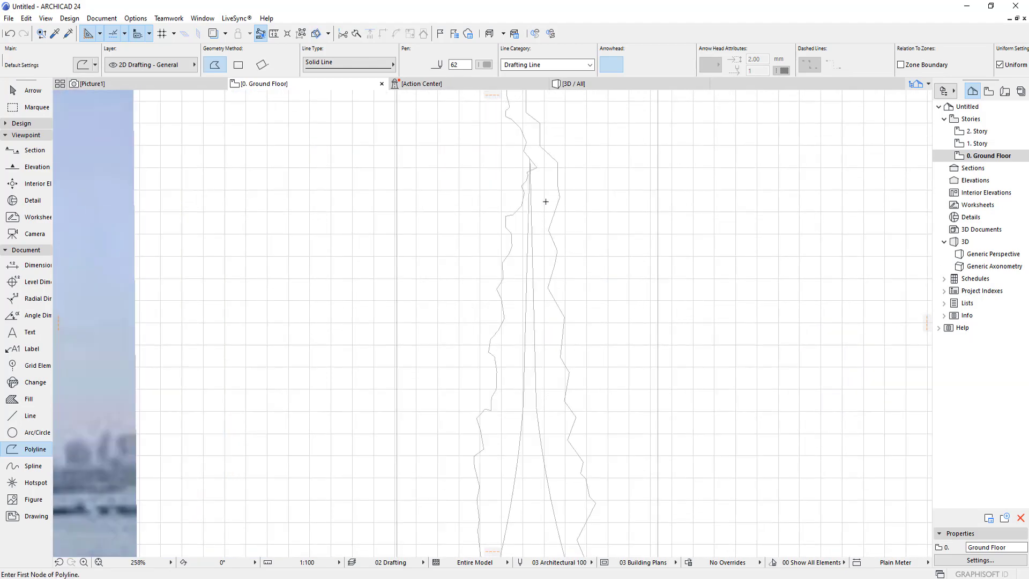
# Move the teardrop's top node about 1040 mm farther up the crack to lengthen its pointed tip.
pyautogui.click(529, 205)
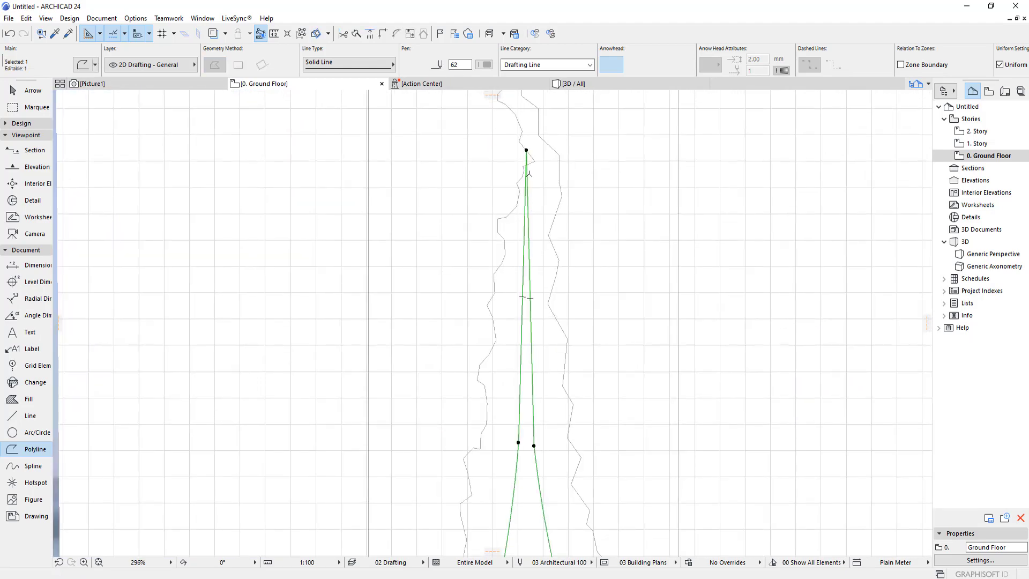
pyautogui.click(527, 150)
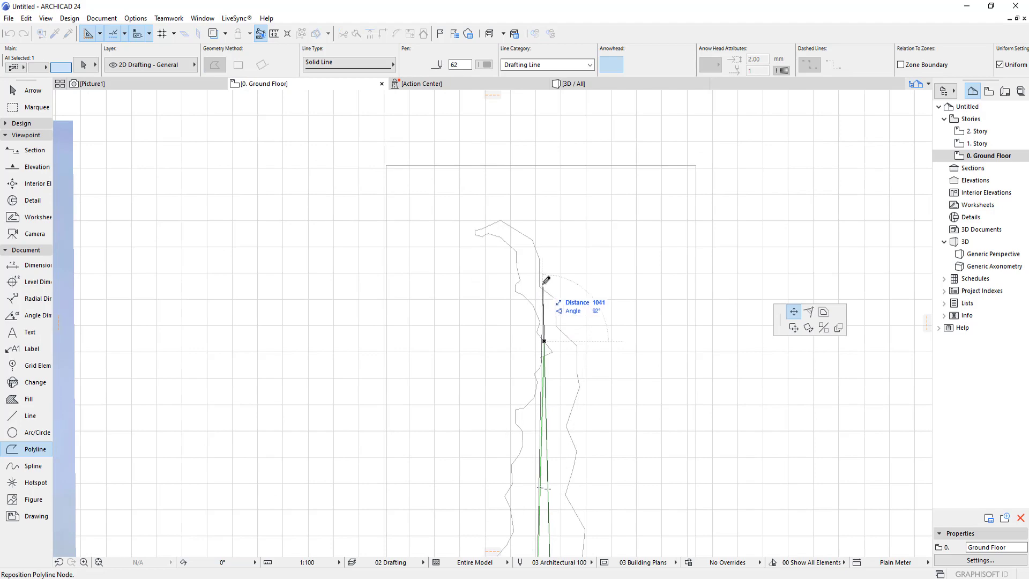
pyautogui.click(549, 285)
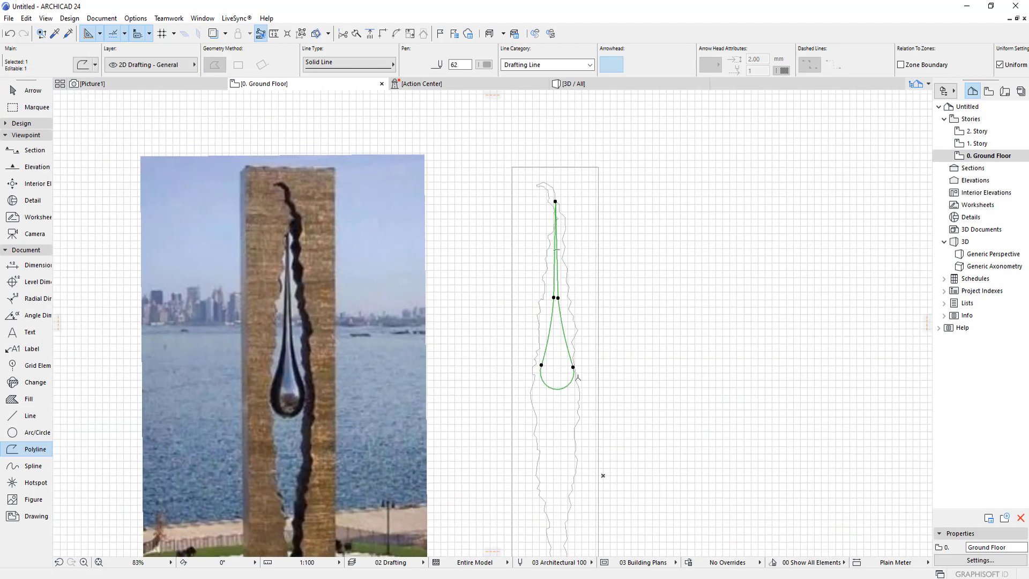
pyautogui.scroll(2, 559, 376)
pyautogui.scroll(-6, 560, 376)
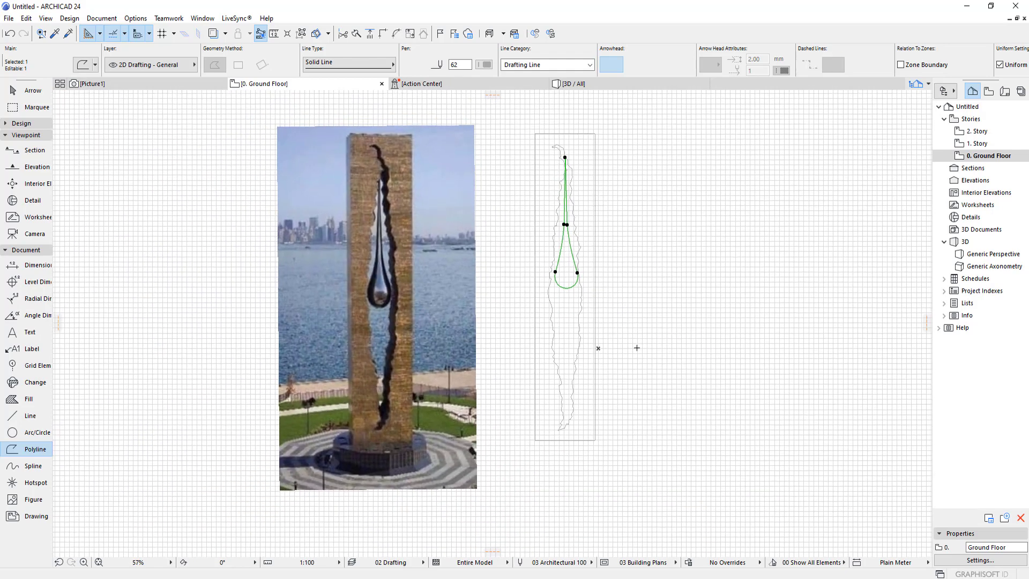
# Delete the reference photo beside the traced tower, crack and teardrop outlines.
pyautogui.press('Escape')
pyautogui.click(472, 409)
pyautogui.press('Delete')
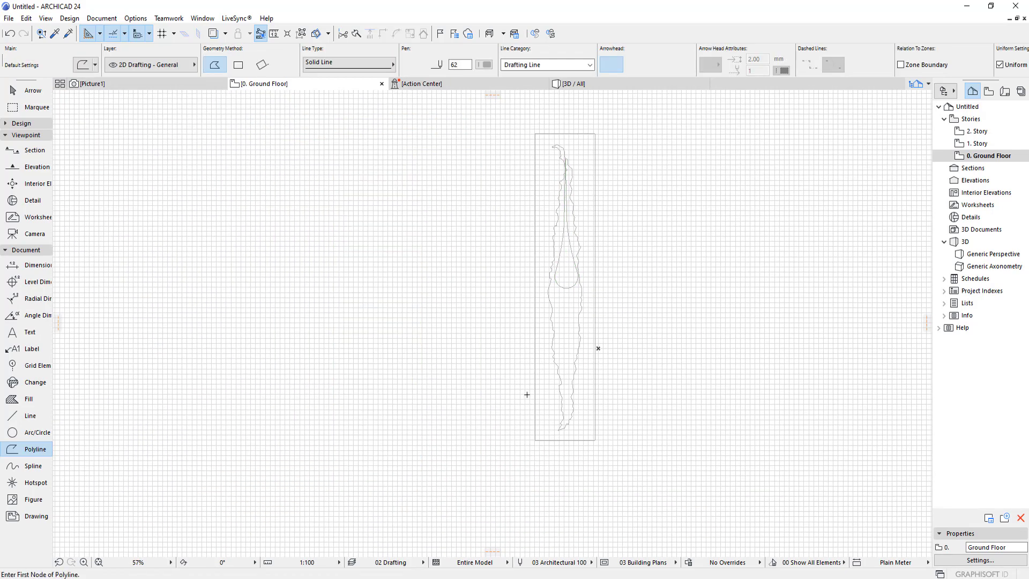
# Create morphs from the traced tower rectangle and the jagged crack outline with the Morph tool.
pyautogui.scroll(2, 610, 463)
pyautogui.moveTo(609, 446); pyautogui.dragTo(607, 405, button='middle')
pyautogui.moveTo(615, 355)
pyautogui.mouseDown(button='middle')
pyautogui.moveTo(622, 416)
pyautogui.moveTo(603, 339)
pyautogui.mouseUp(button='middle')
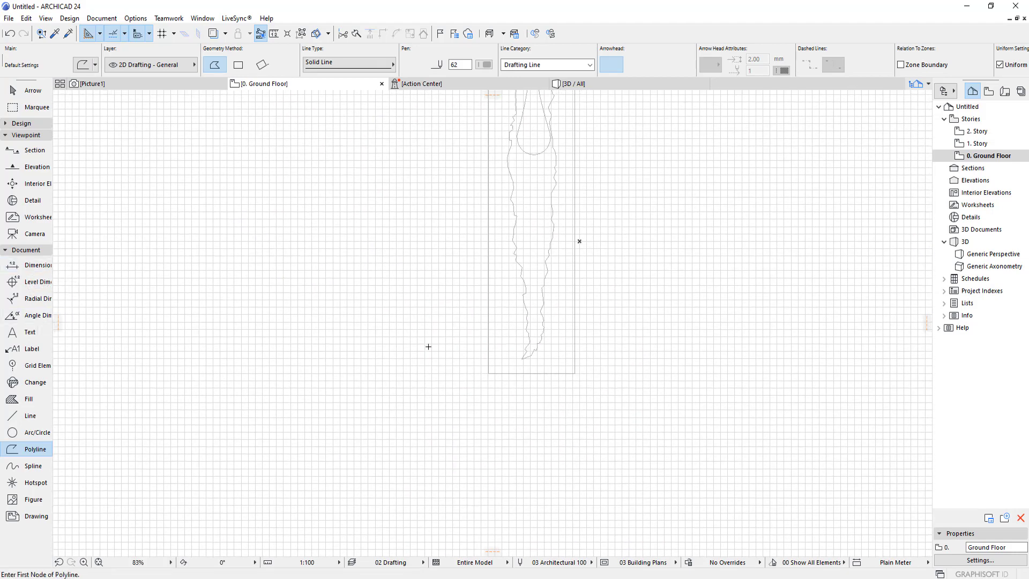
pyautogui.scroll(-2, 428, 347)
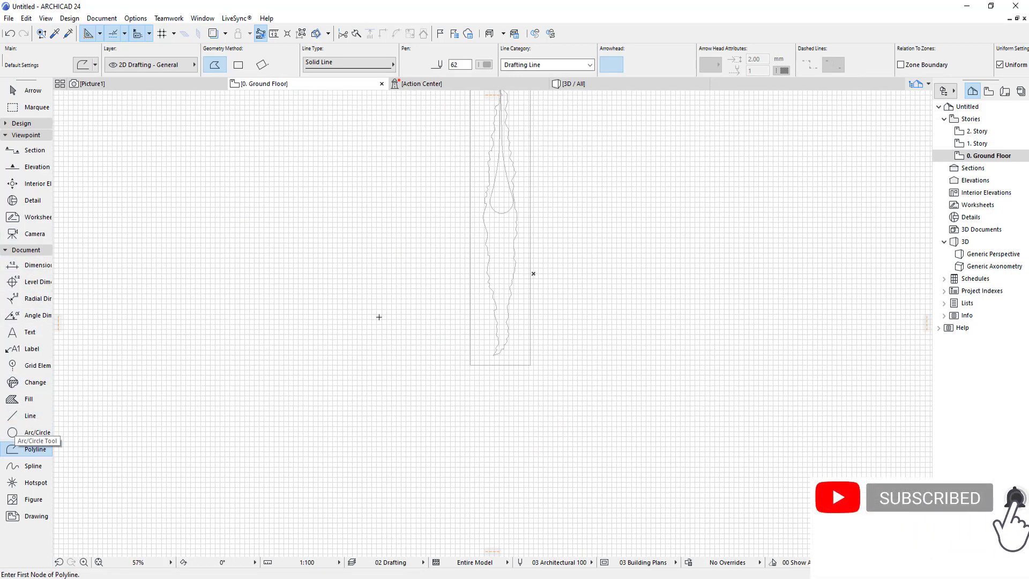
pyautogui.moveTo(410, 292); pyautogui.dragTo(420, 375, button='middle')
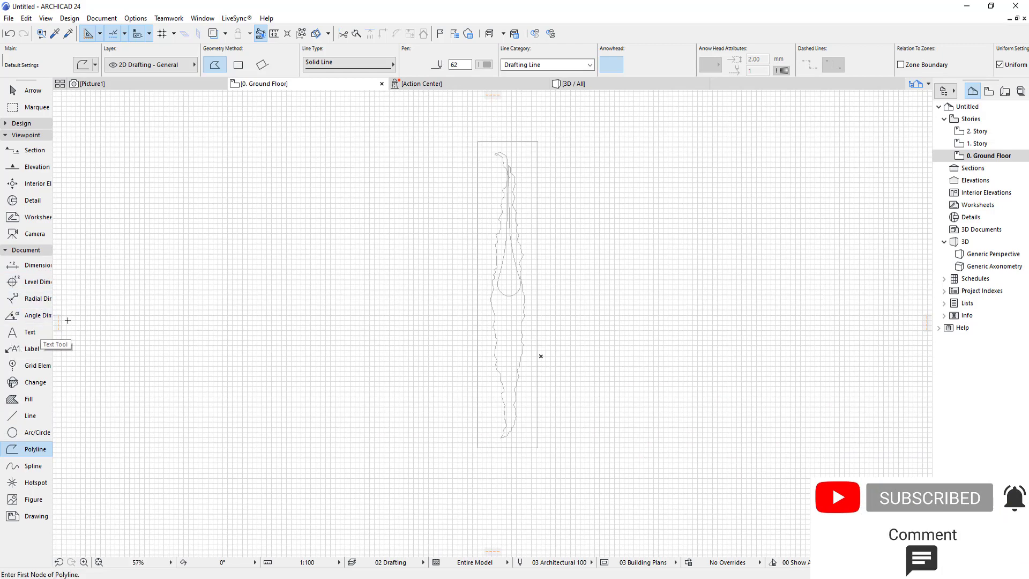
pyautogui.click(24, 123)
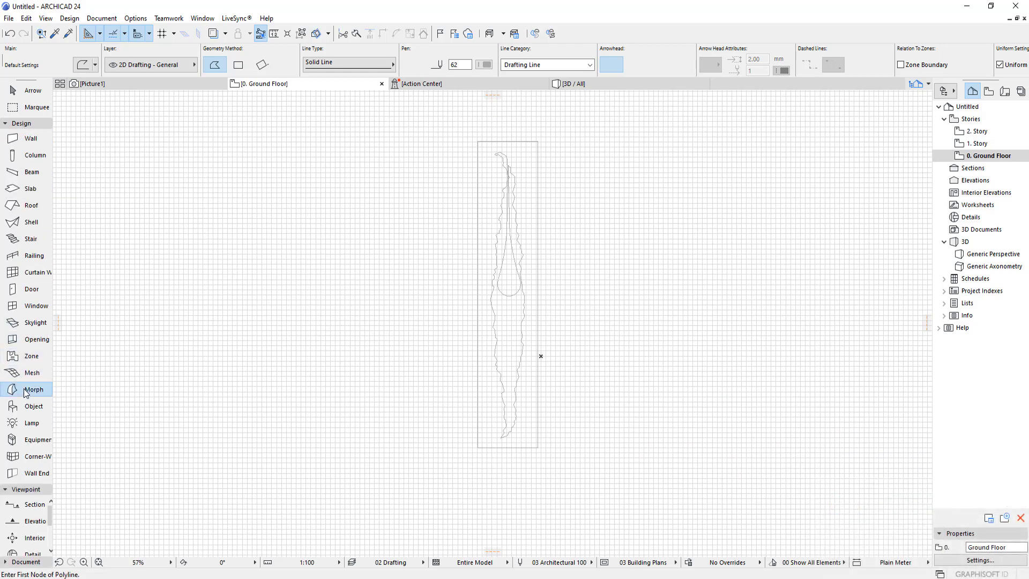
pyautogui.click(25, 392)
pyautogui.click(527, 439)
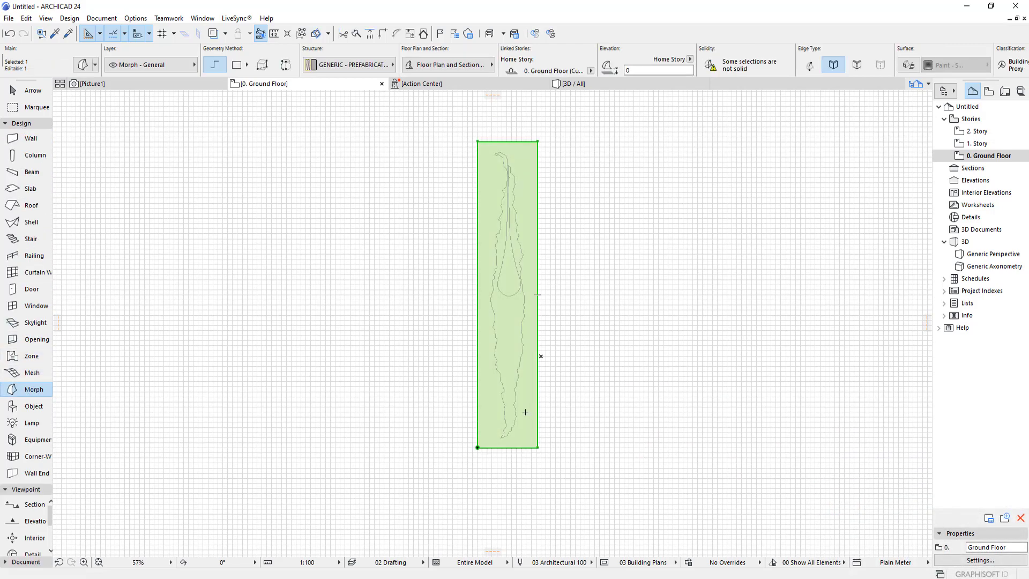
pyautogui.click(516, 381)
pyautogui.press('Escape')
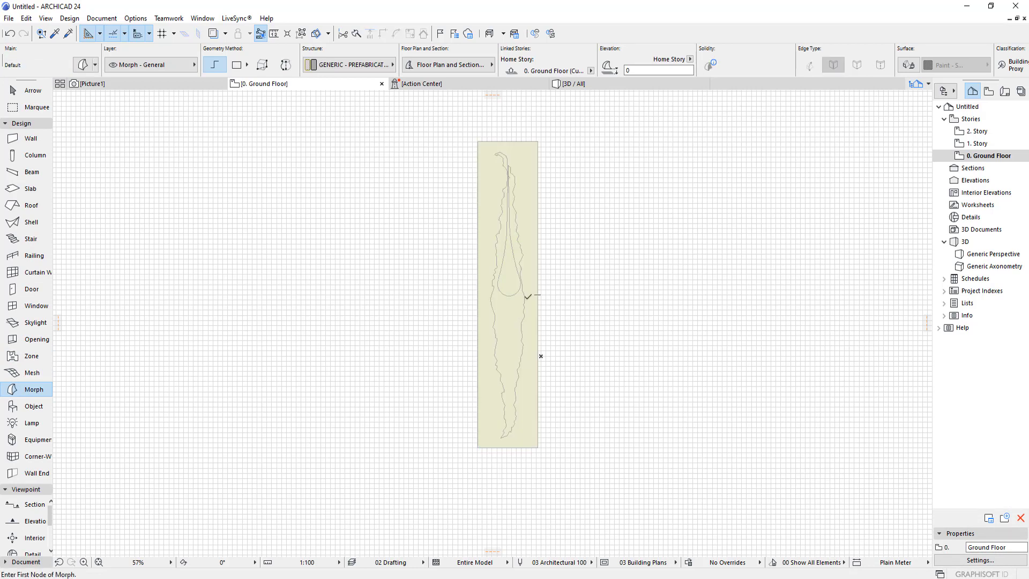
# Select all the tower, crack and teardrop elements and cut them from the ground floor plan.
pyautogui.click(547, 454)
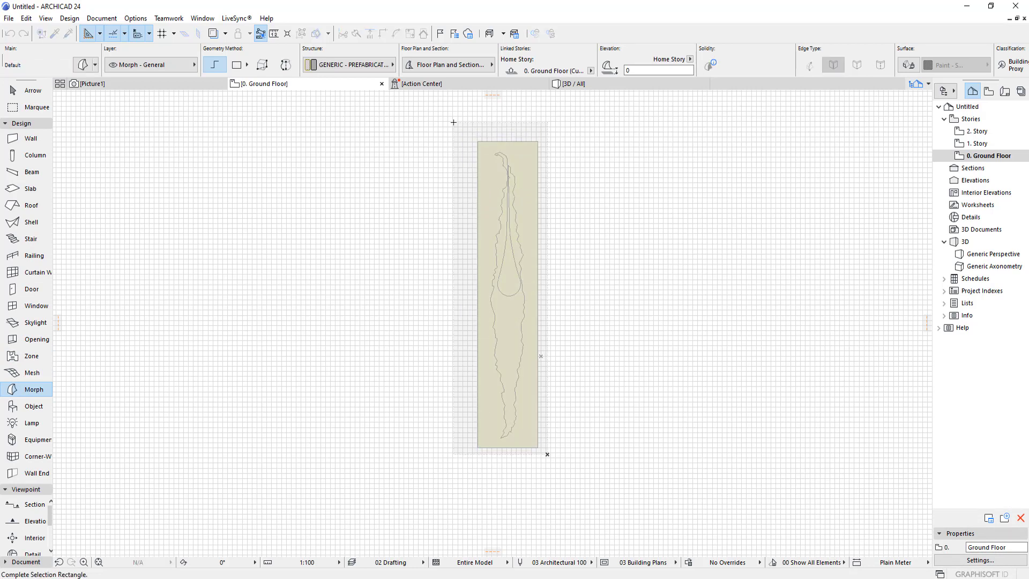
pyautogui.click(454, 122)
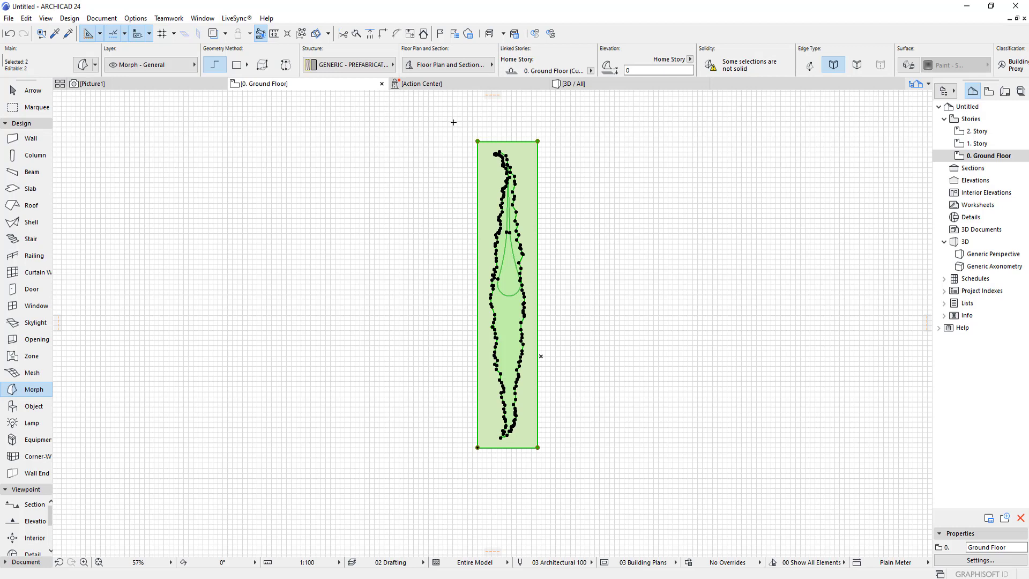
pyautogui.press('Delete')
pyautogui.hotkey('ctrl', 'z')
pyautogui.rightClick(631, 257)
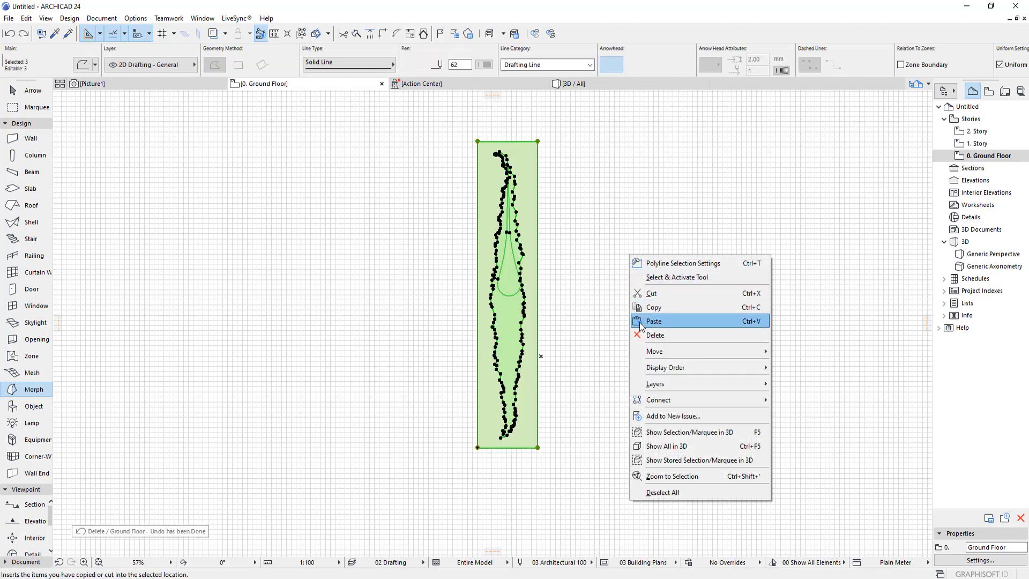
pyautogui.click(654, 293)
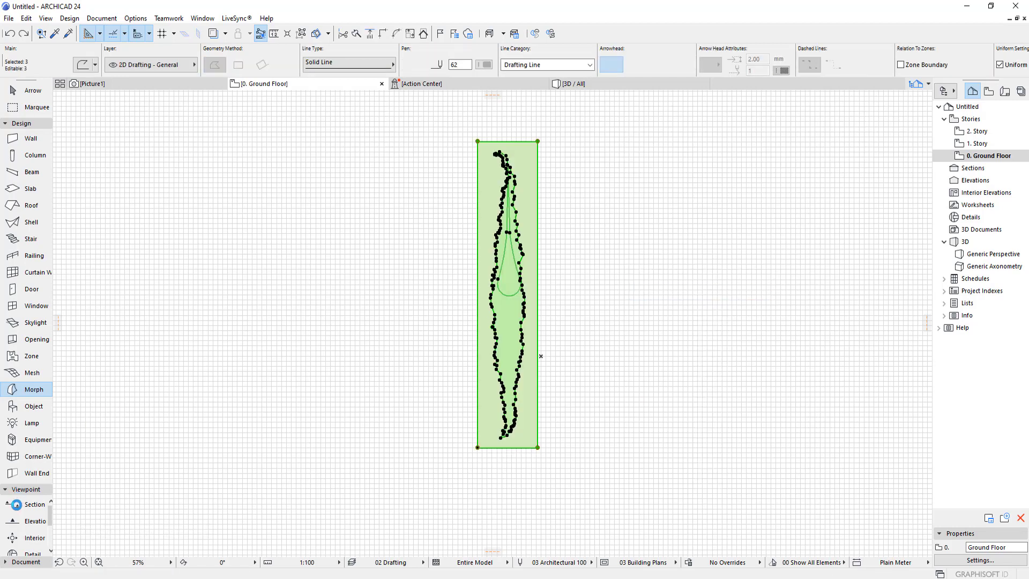
# Draw a horizontal elevation line on the ground floor and centre it on the project origin.
pyautogui.click(21, 521)
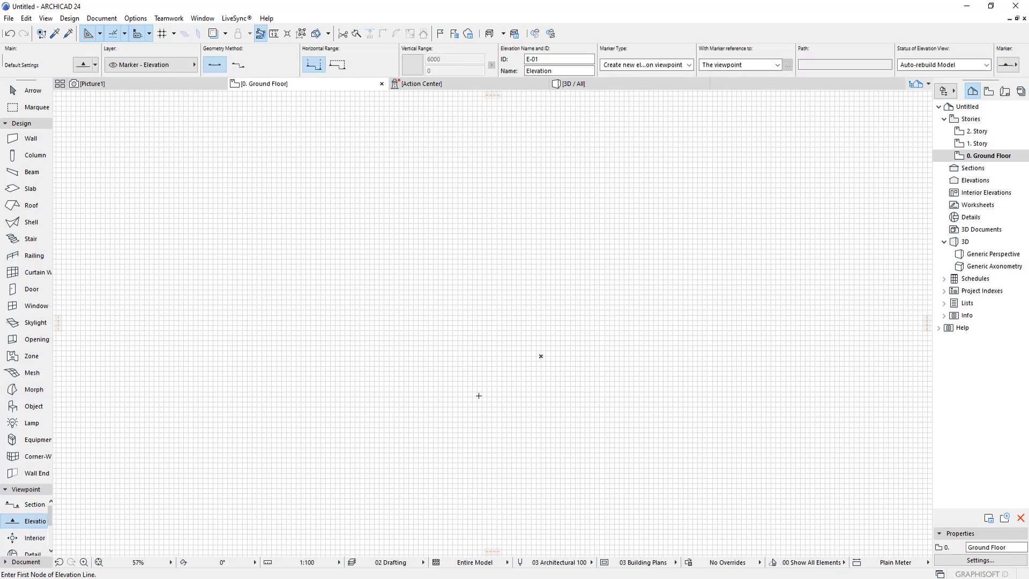
pyautogui.click(655, 395)
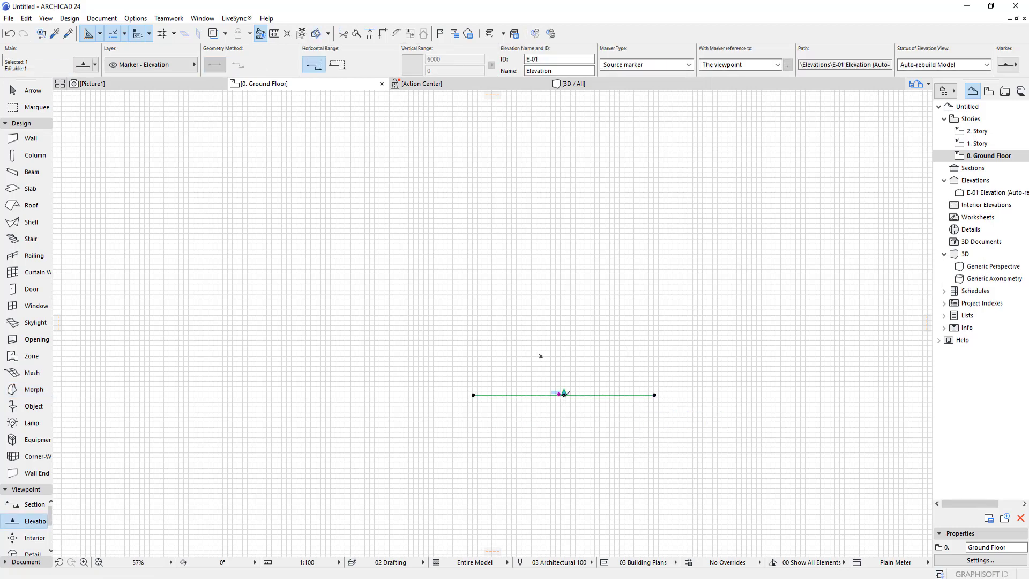
pyautogui.click(564, 394)
# Open the E-01 elevation and paste the cut elements at the centre of the current view, zooming to them.
pyautogui.rightClick(545, 329)
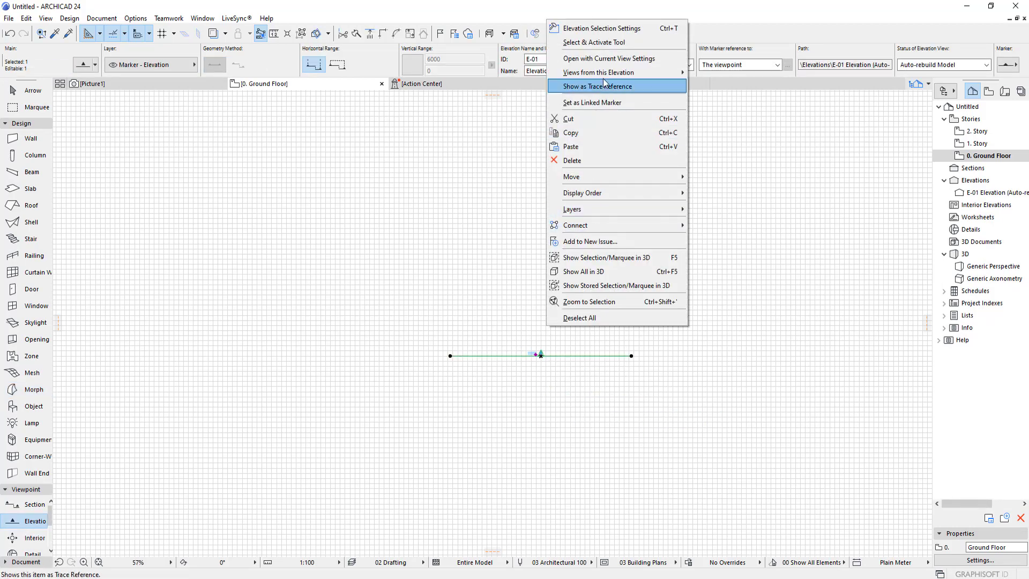
pyautogui.click(584, 60)
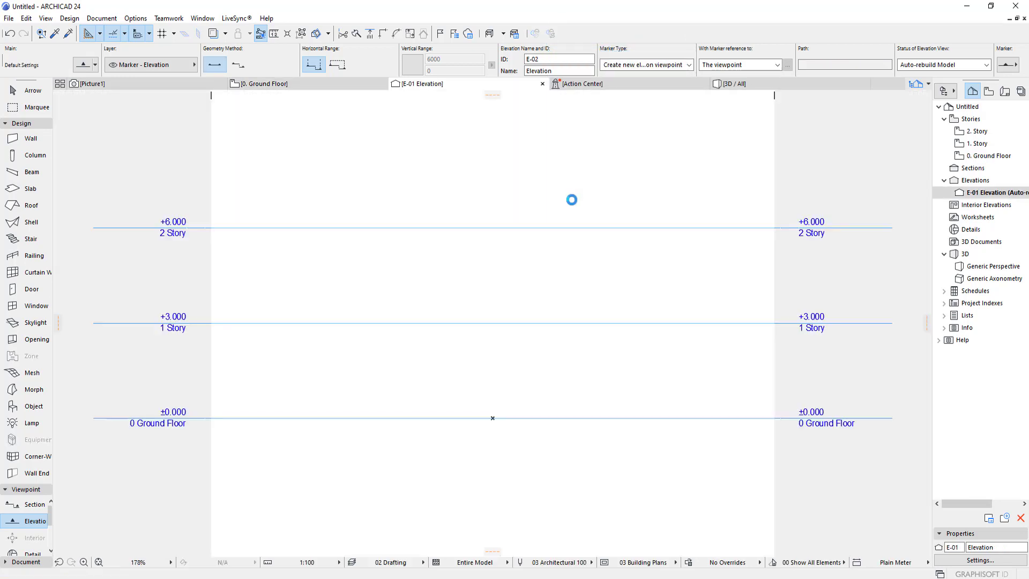
pyautogui.rightClick(475, 242)
pyautogui.click(509, 252)
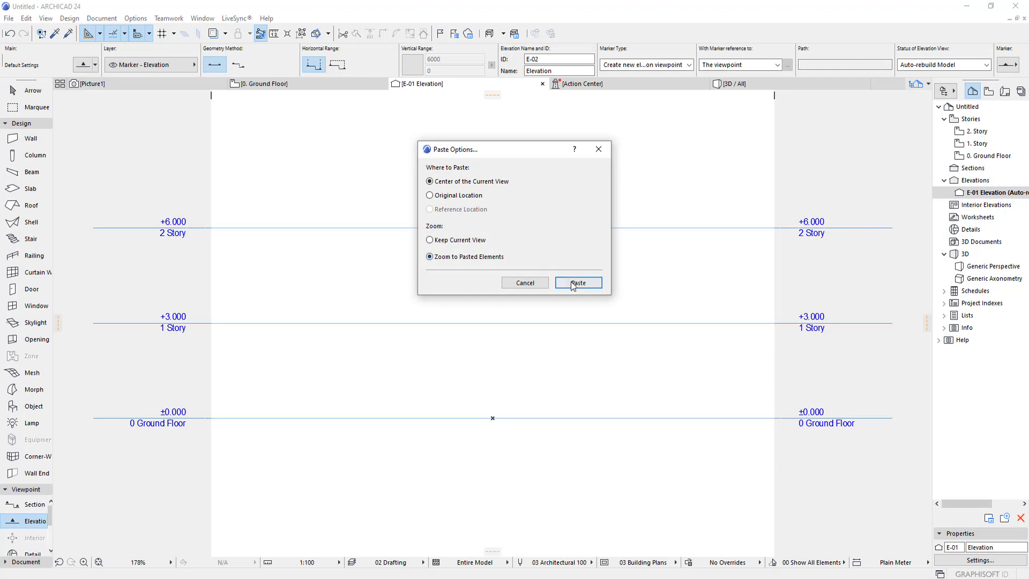
pyautogui.click(572, 286)
# Raise the pasted elements until the tower's base sits on the 1 Story level at +3.000, and confirm the placement.
pyautogui.click(522, 467)
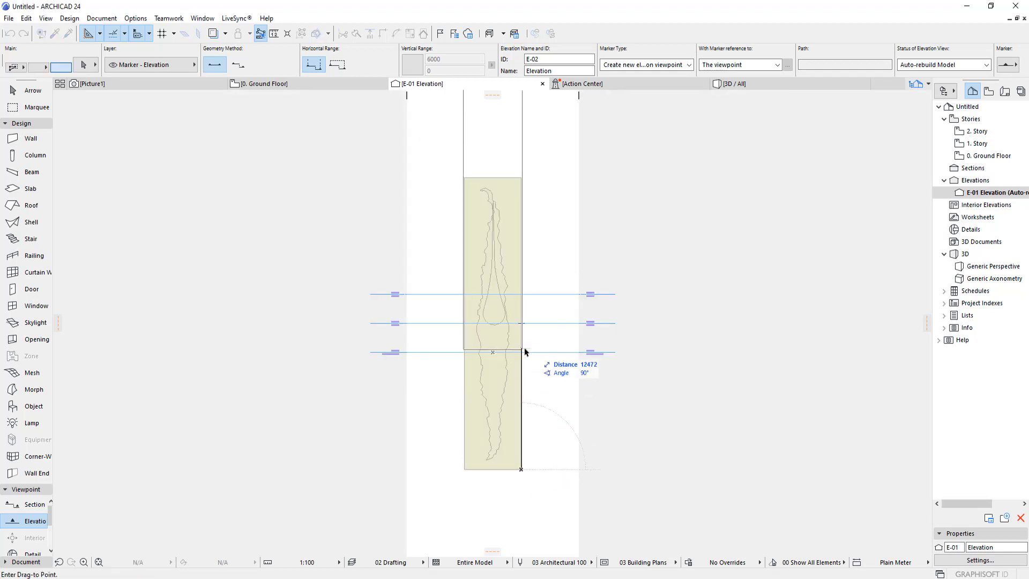
pyautogui.scroll(5, 521, 351)
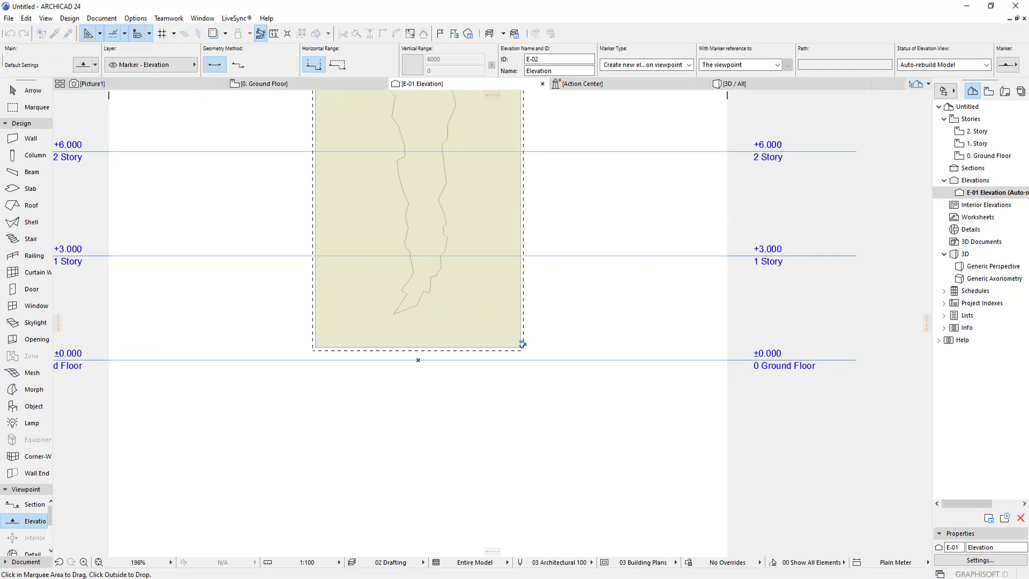
pyautogui.click(520, 360)
pyautogui.click(520, 360)
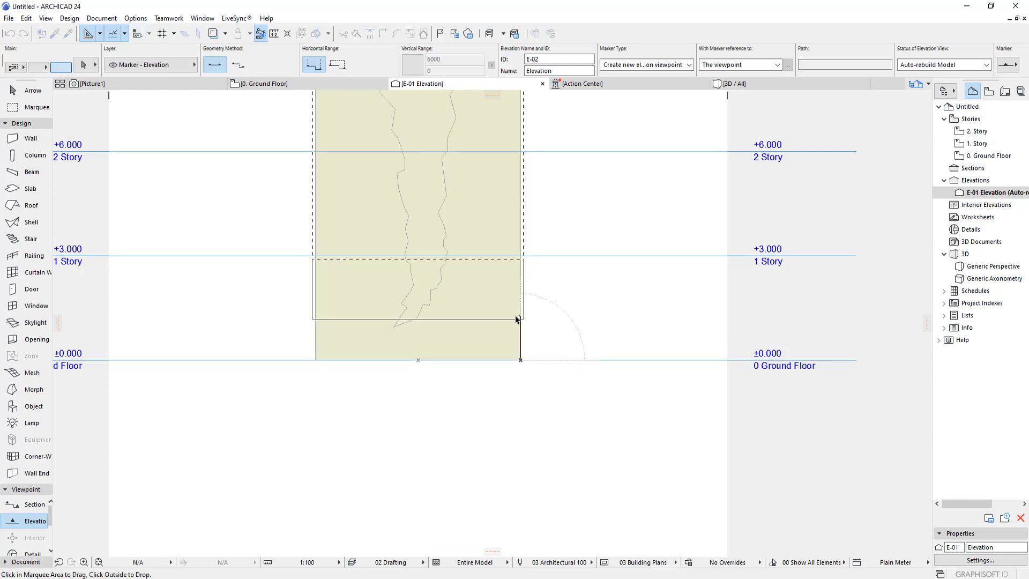
pyautogui.click(516, 319)
pyautogui.rightClick(554, 279)
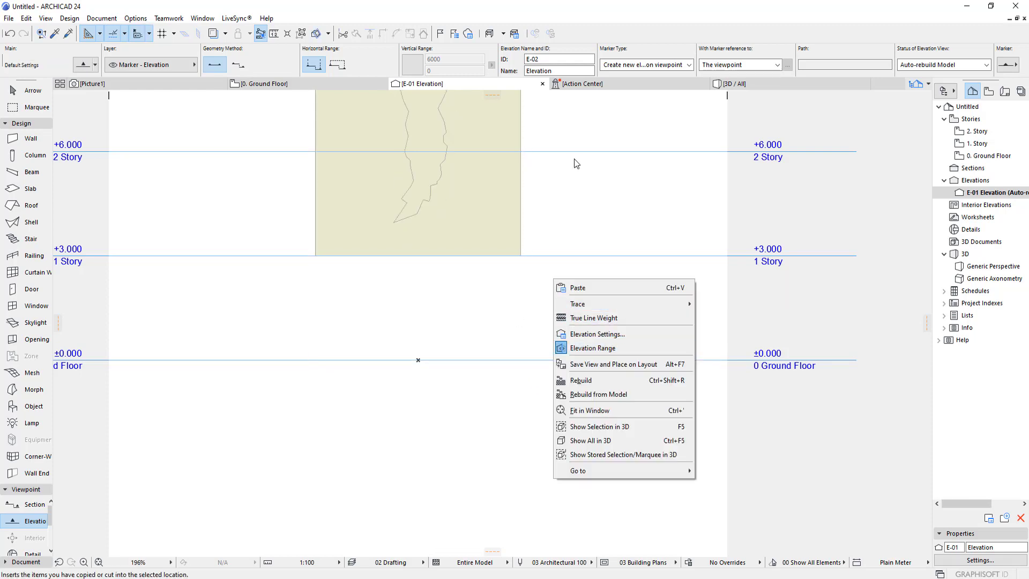
pyautogui.click(575, 163)
# Move the tower's four outline lines about 15650 mm horizontally so they frame the crack morph and teardrop.
pyautogui.scroll(-1, 574, 206)
pyautogui.moveTo(574, 207); pyautogui.dragTo(586, 354, button='middle')
pyautogui.scroll(-5, 586, 354)
pyautogui.moveTo(587, 141); pyautogui.dragTo(576, 378, button='middle')
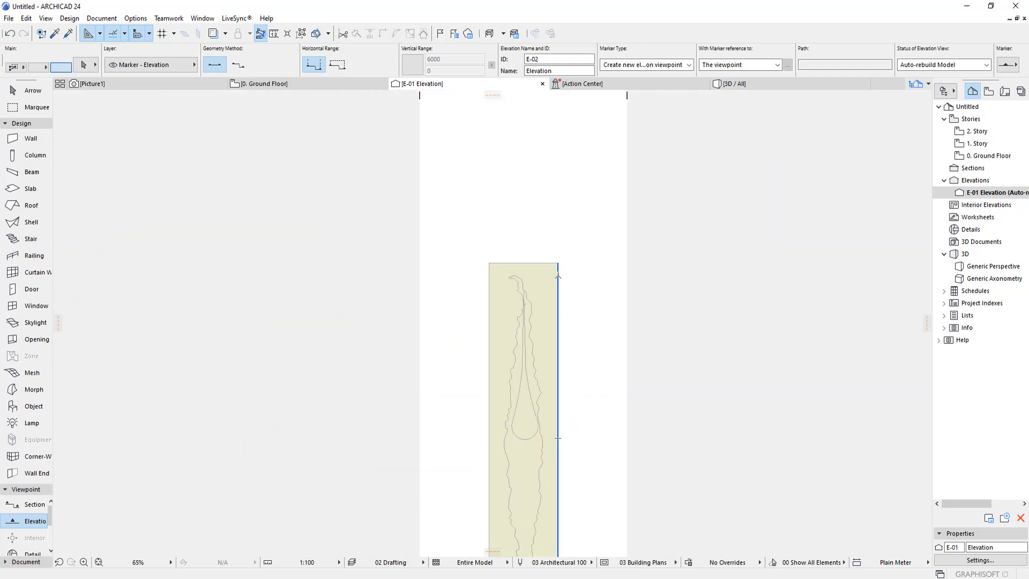
pyautogui.keyDown('shift'); pyautogui.click(558, 276); pyautogui.keyUp('shift')
pyautogui.moveTo(561, 331); pyautogui.dragTo(563, 277, button='middle')
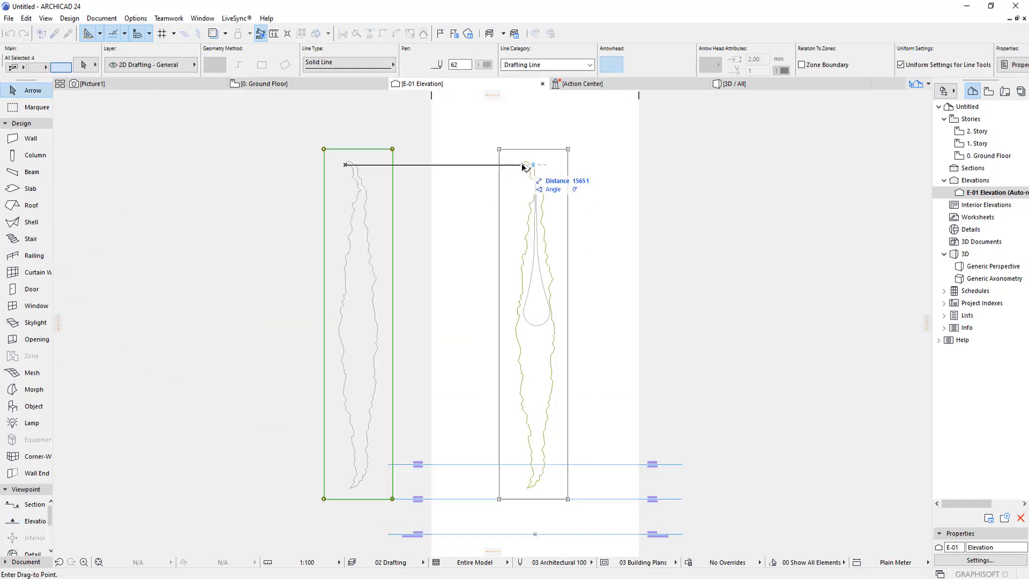
pyautogui.click(521, 164)
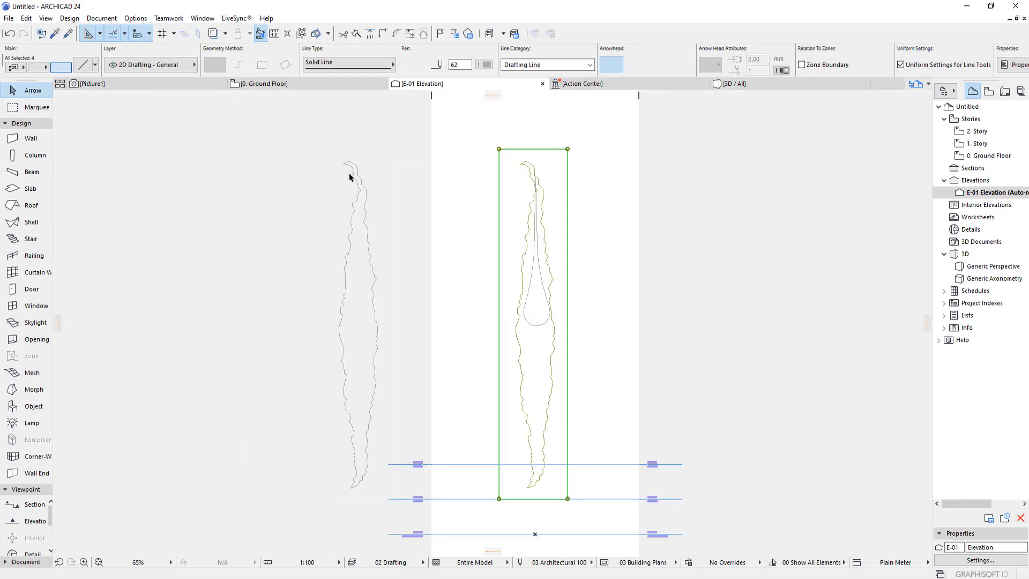
pyautogui.press('Escape')
pyautogui.moveTo(551, 203); pyautogui.dragTo(677, 378)
pyautogui.press('Escape')
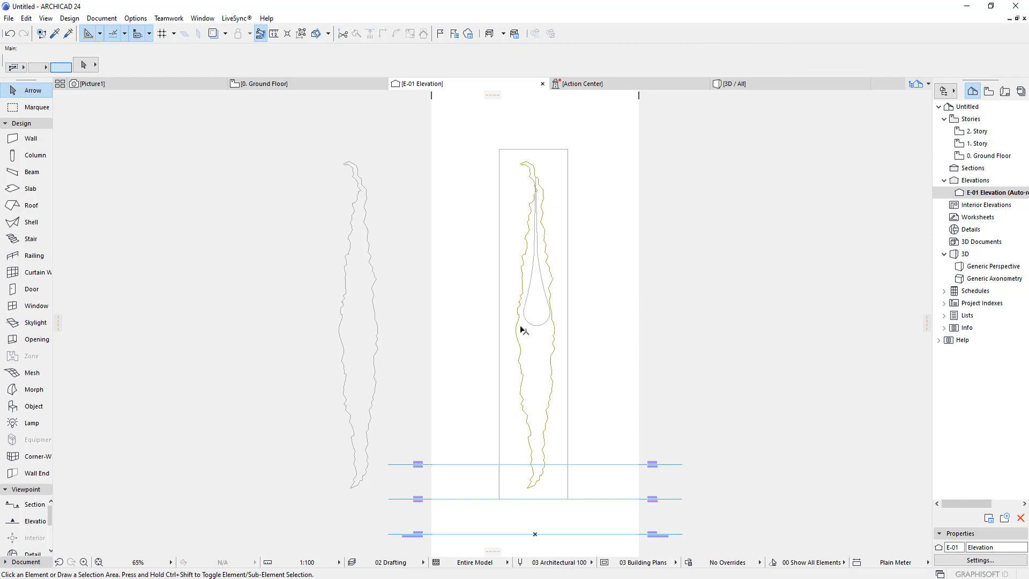
# Try to draw a box morph over the tower outline with an extrusion length of 1000.
pyautogui.keyDown('alt'); pyautogui.click(560, 337); pyautogui.keyUp('alt')
pyautogui.click(499, 499)
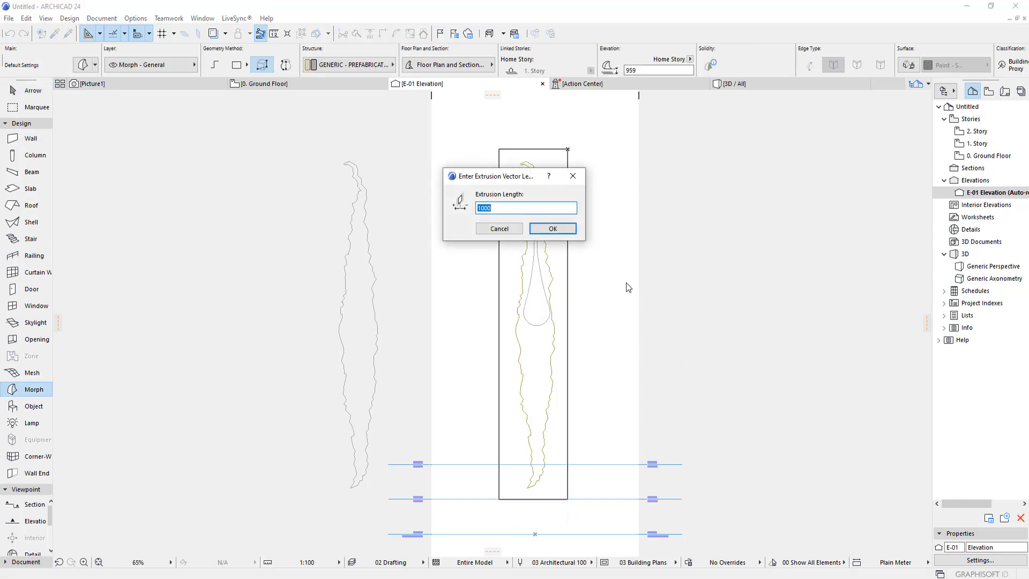
pyautogui.click(552, 228)
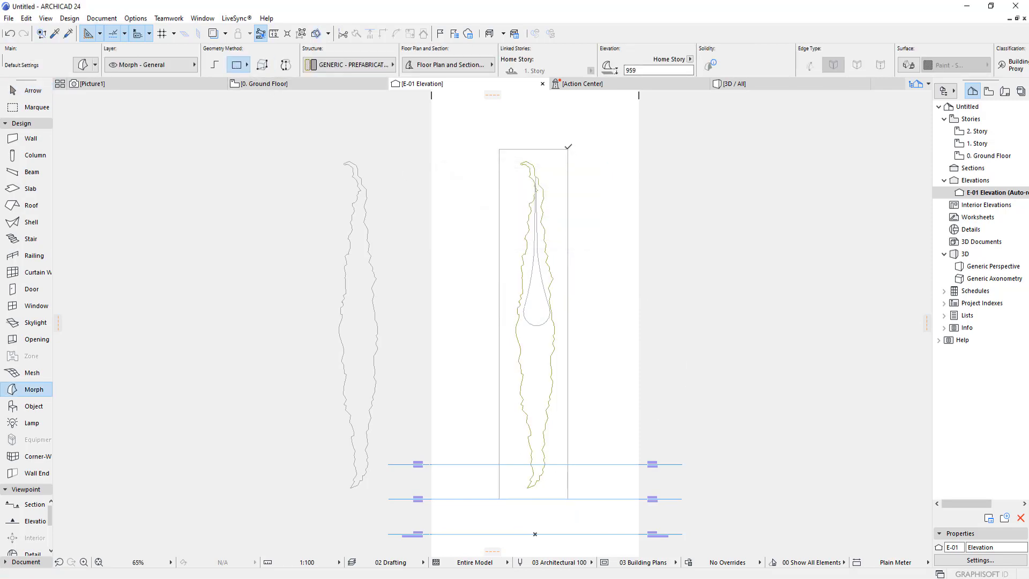
# Draw a flat rectangular morph over the tower outline and merge it with the crack morph using Boolean Union.
pyautogui.click(569, 149)
pyautogui.keyDown('shift'); pyautogui.click(499, 499); pyautogui.keyUp('shift')
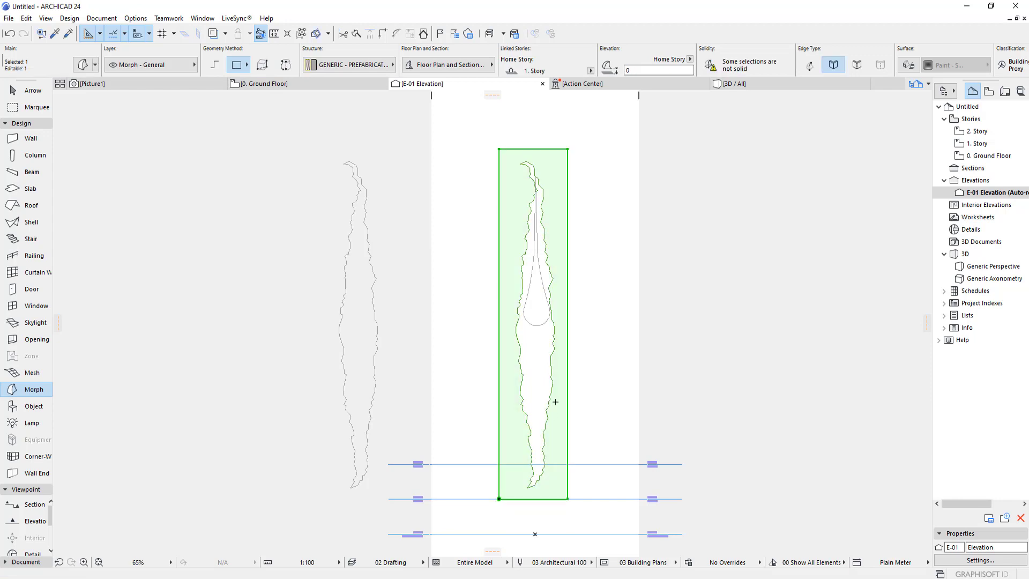
pyautogui.keyDown('shift'); pyautogui.click(552, 383); pyautogui.keyUp('shift')
pyautogui.rightClick(613, 369)
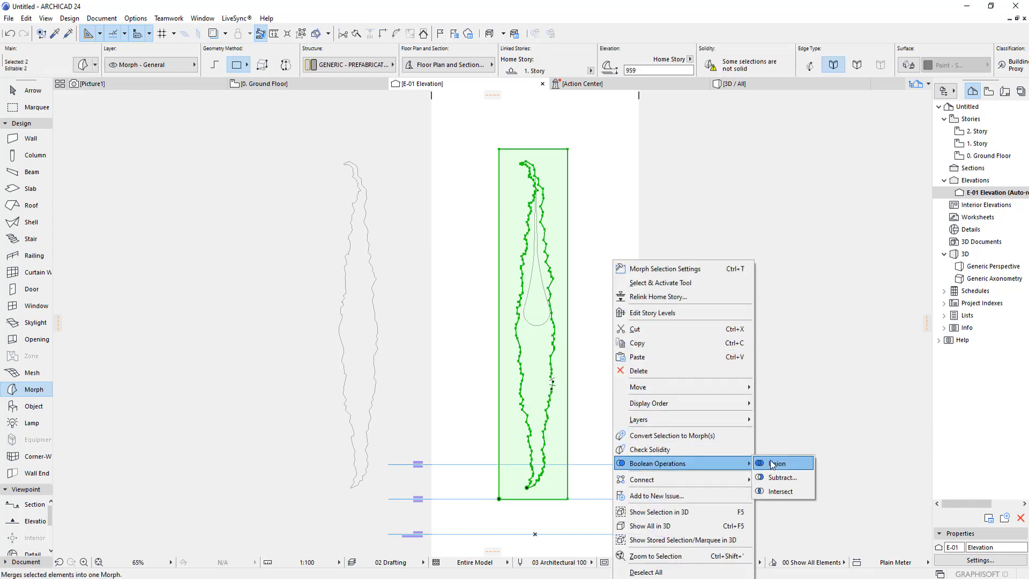
pyautogui.click(772, 465)
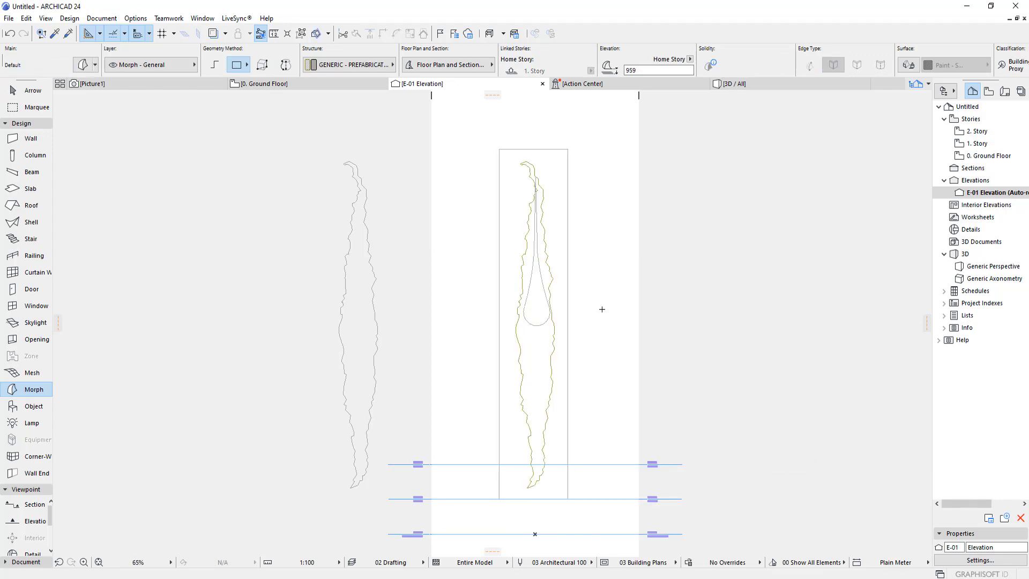
# Delete the leftover extruded box morphs standing beside the flat tower panel in the 3D perspective.
pyautogui.rightClick(602, 309)
pyautogui.click(635, 468)
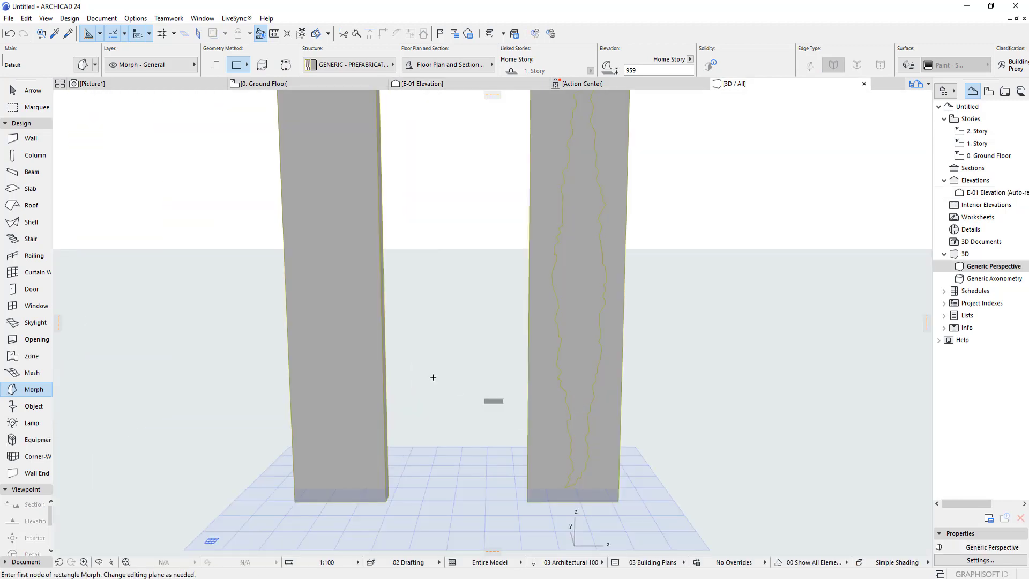
pyautogui.press('Escape')
pyautogui.moveTo(437, 421); pyautogui.dragTo(434, 542)
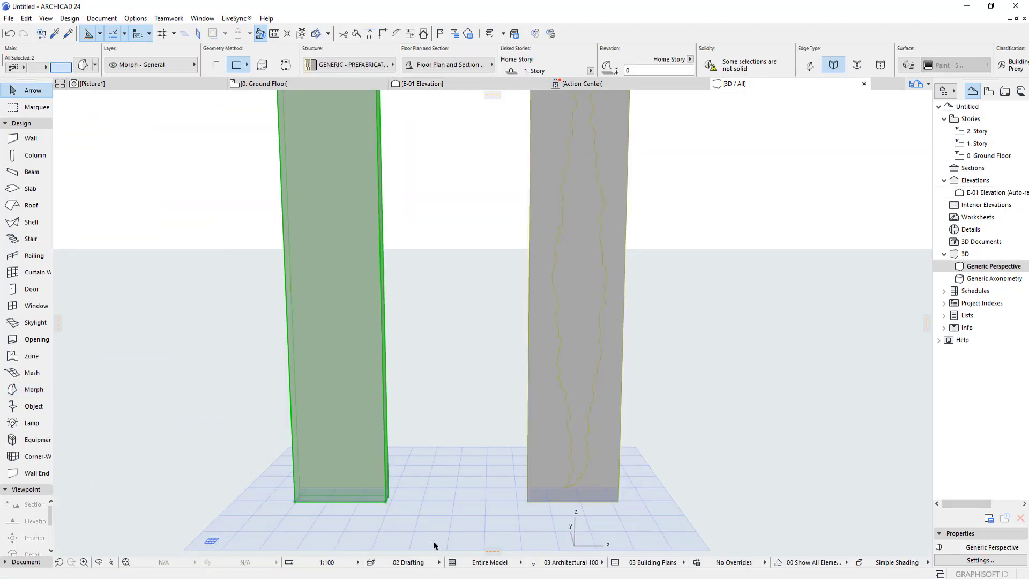
pyautogui.press('Delete')
# Inspect the flat tower panel and its crack outline from several angles in 3D.
pyautogui.moveTo(595, 447); pyautogui.dragTo(537, 433, button='middle')
pyautogui.scroll(-2, 537, 375)
pyautogui.click(538, 361)
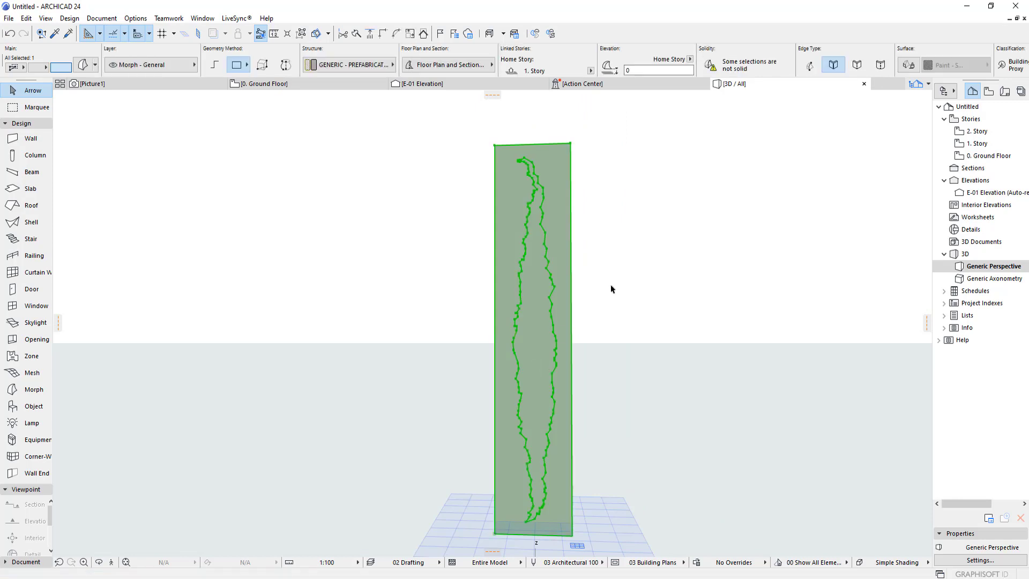
pyautogui.click(611, 285)
pyautogui.click(549, 302)
pyautogui.click(623, 302)
pyautogui.keyDown('shift'); pyautogui.moveTo(623, 302); pyautogui.dragTo(457, 361, button='middle'); pyautogui.keyUp('shift')
pyautogui.click(536, 322)
pyautogui.click(589, 320)
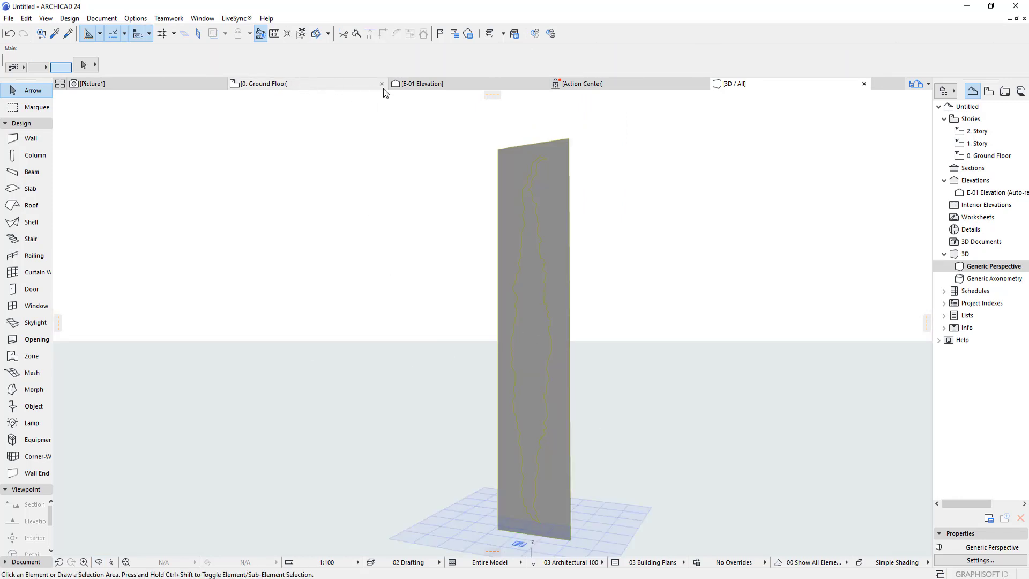
# Try to cut the crack opening by deleting the crack-shaped inner face of the tower panel in the E-01 elevation.
pyautogui.click(420, 83)
pyautogui.click(552, 338)
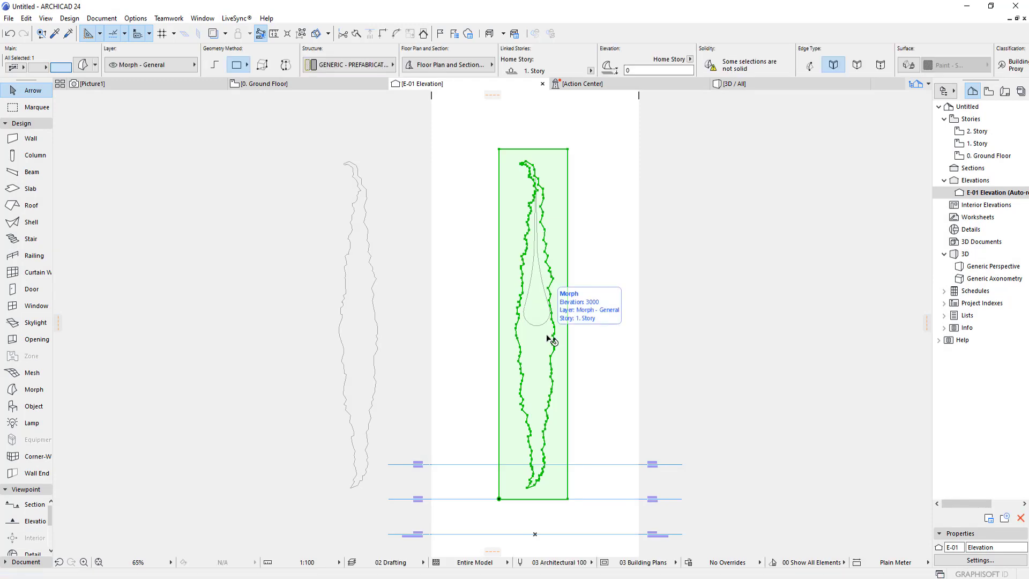
pyautogui.rightClick(547, 337)
pyautogui.moveTo(588, 221)
pyautogui.click(699, 218)
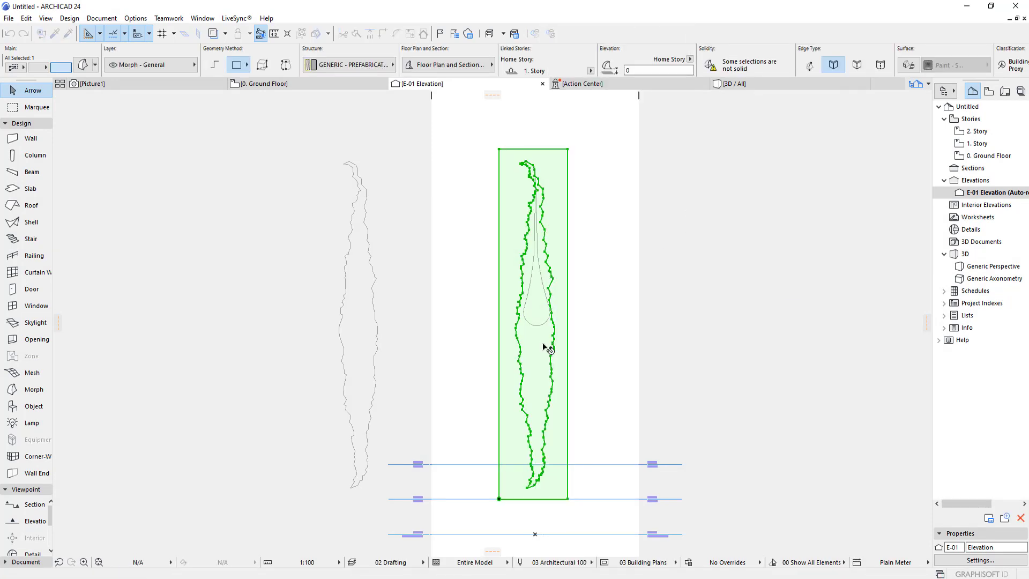
pyautogui.click(584, 306)
pyautogui.keyDown('ctrl'); pyautogui.keyDown('shift'); pyautogui.click(542, 368); pyautogui.keyUp('shift'); pyautogui.keyUp('ctrl')
pyautogui.press('Delete')
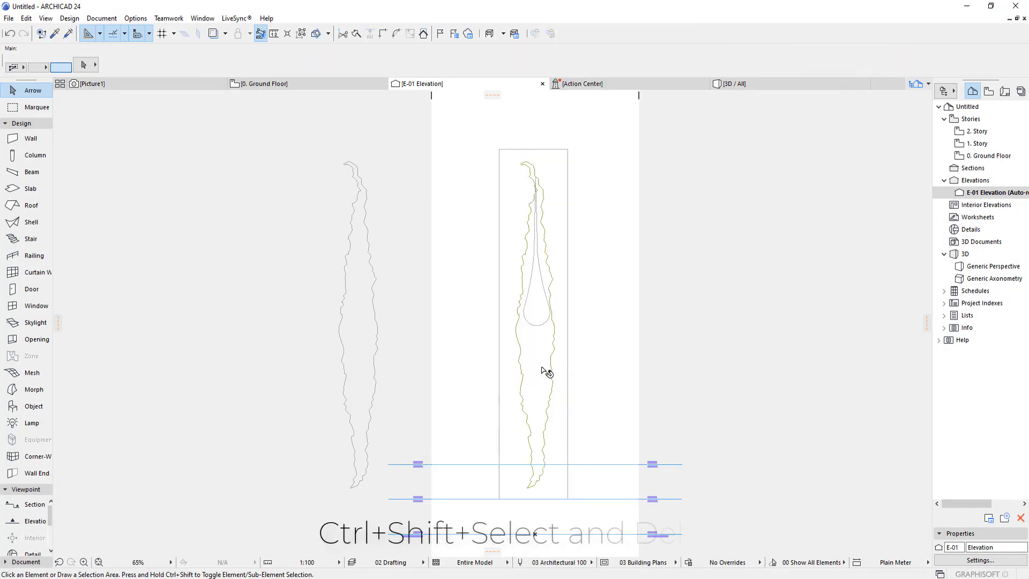
pyautogui.press('F3')
pyautogui.keyDown('shift'); pyautogui.moveTo(579, 368); pyautogui.dragTo(768, 361, button='middle'); pyautogui.keyUp('shift')
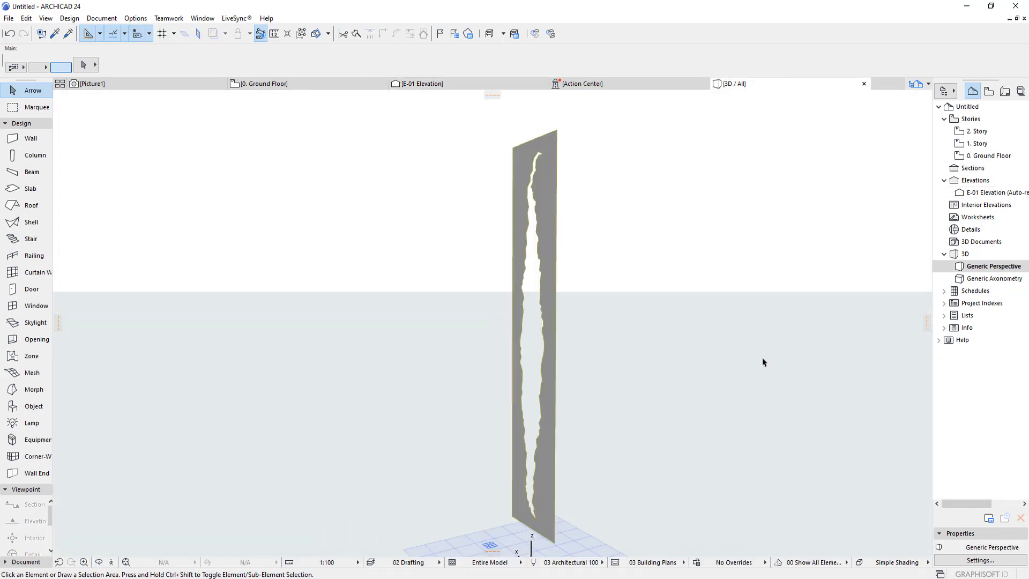
pyautogui.hotkey('ctrl', 'z')
pyautogui.press('F3')
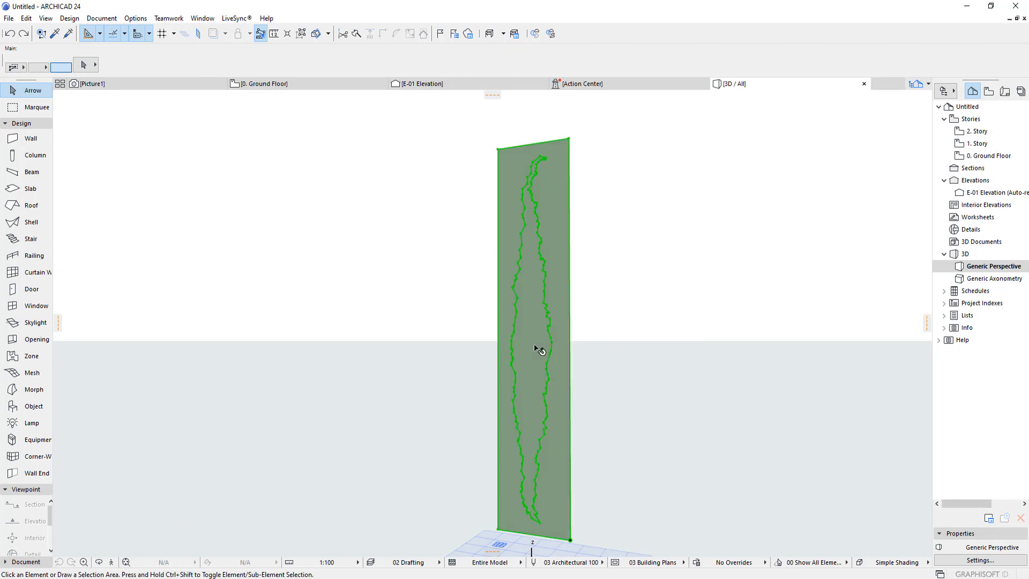
# Delete the crack-shaped inner face of the tower panel in the 3D perspective.
pyautogui.keyDown('ctrl'); pyautogui.keyDown('shift'); pyautogui.click(524, 368); pyautogui.keyUp('shift'); pyautogui.keyUp('ctrl')
pyautogui.rightClick(530, 363)
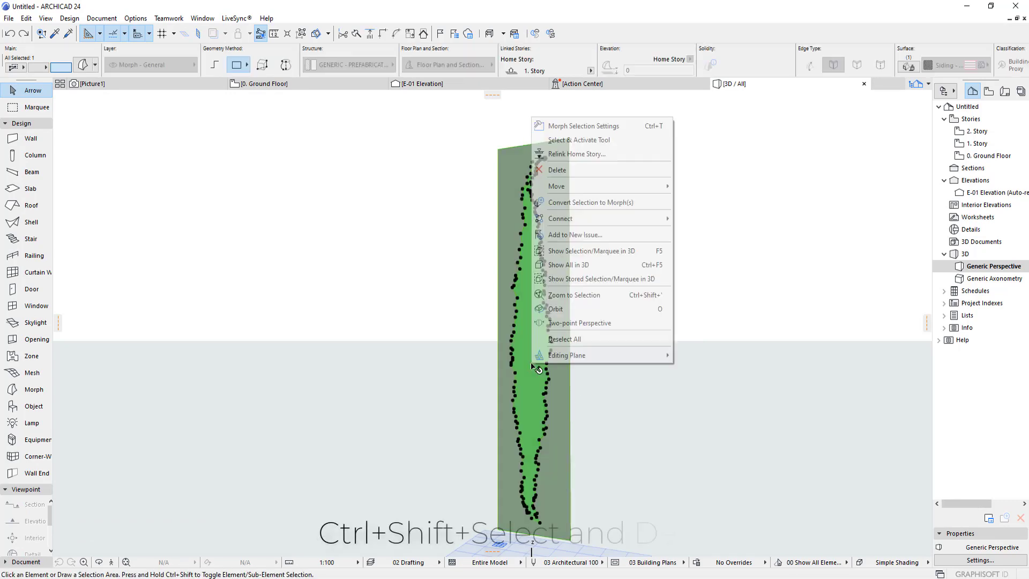
pyautogui.click(557, 170)
# Extrude the cracked tower panel by 3000 into a solid morph using push/pull in 3D.
pyautogui.keyDown('shift'); pyautogui.moveTo(652, 386); pyautogui.dragTo(493, 381, button='middle'); pyautogui.keyUp('shift')
pyautogui.click(457, 370)
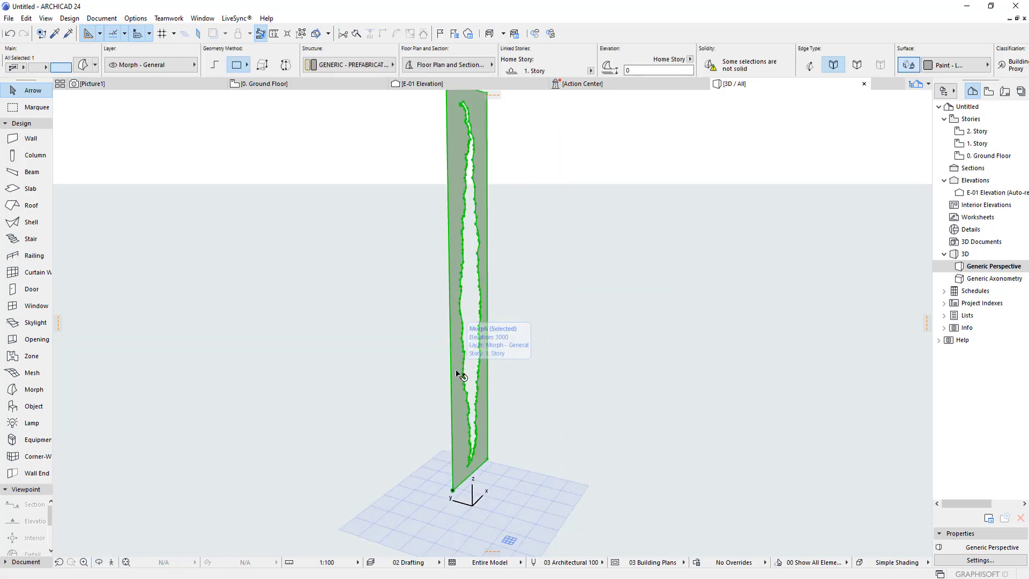
pyautogui.click(457, 370)
pyautogui.click(809, 312)
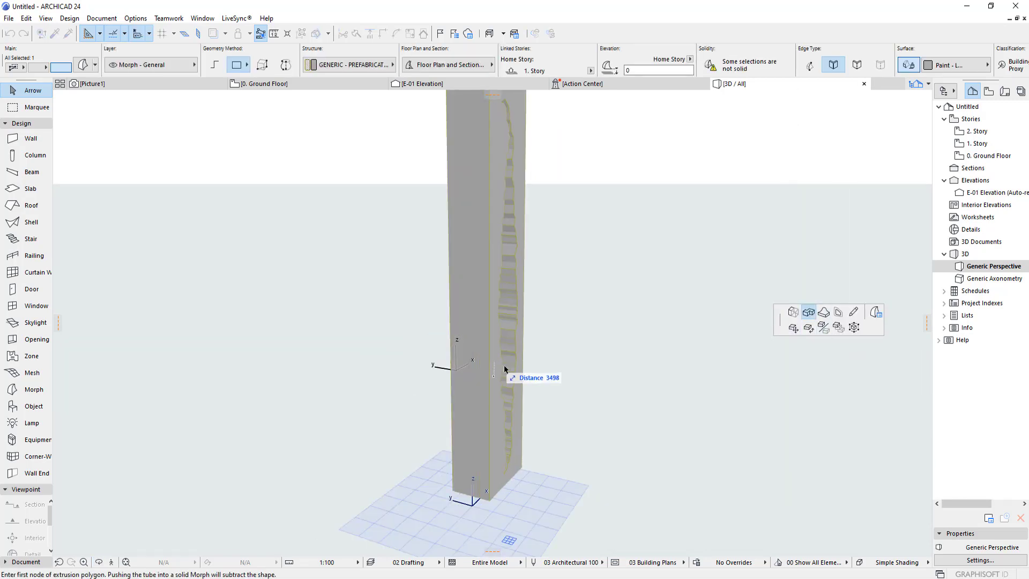
pyautogui.write('3000')
pyautogui.press('Return')
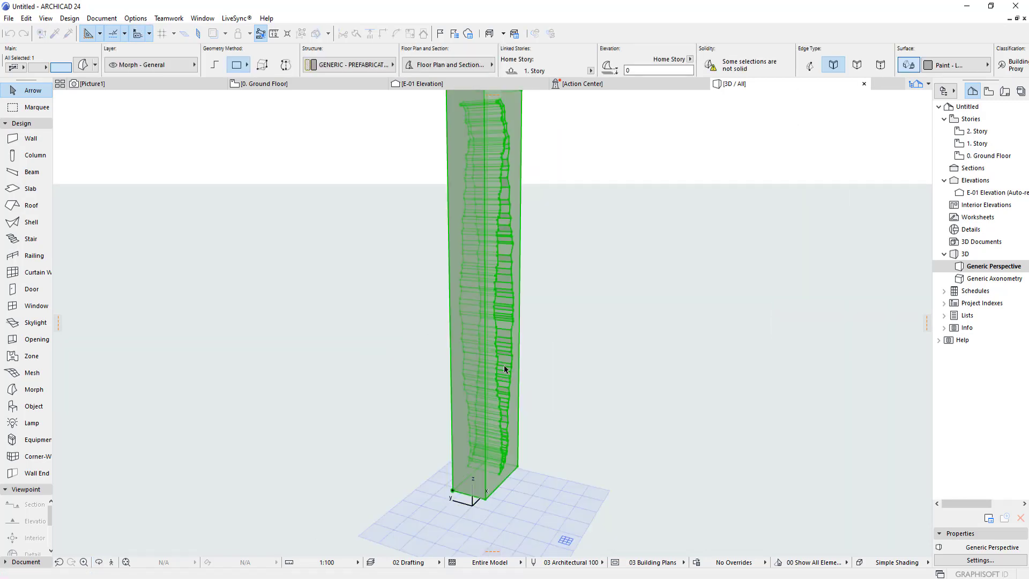
pyautogui.keyDown('shift'); pyautogui.moveTo(503, 369); pyautogui.dragTo(585, 358, button='middle'); pyautogui.keyUp('shift')
# Check the tower's footprint on the 1. Story floor plan and the extruded tower in 3D.
pyautogui.press('F2')
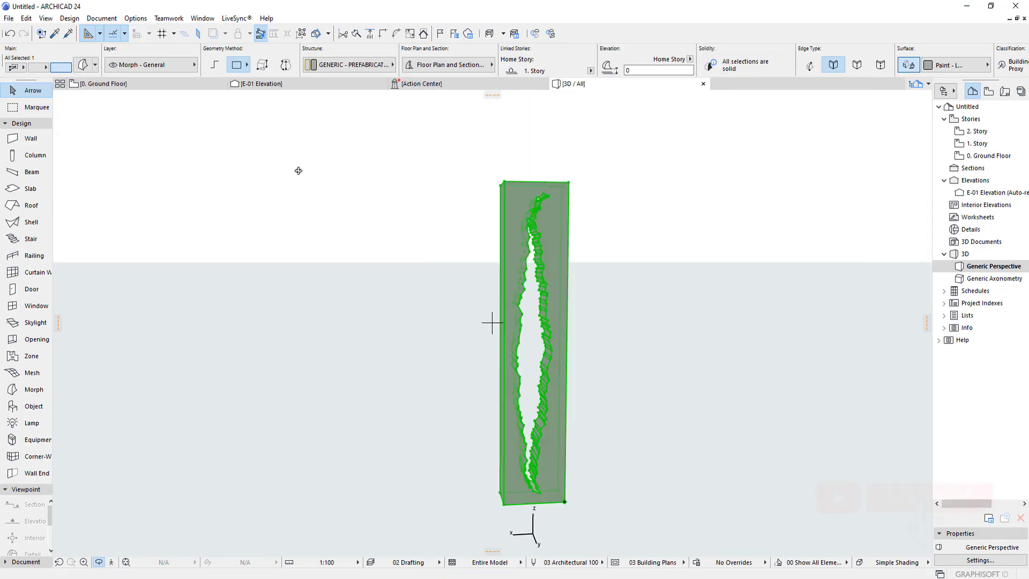
pyautogui.scroll(-8, 563, 343)
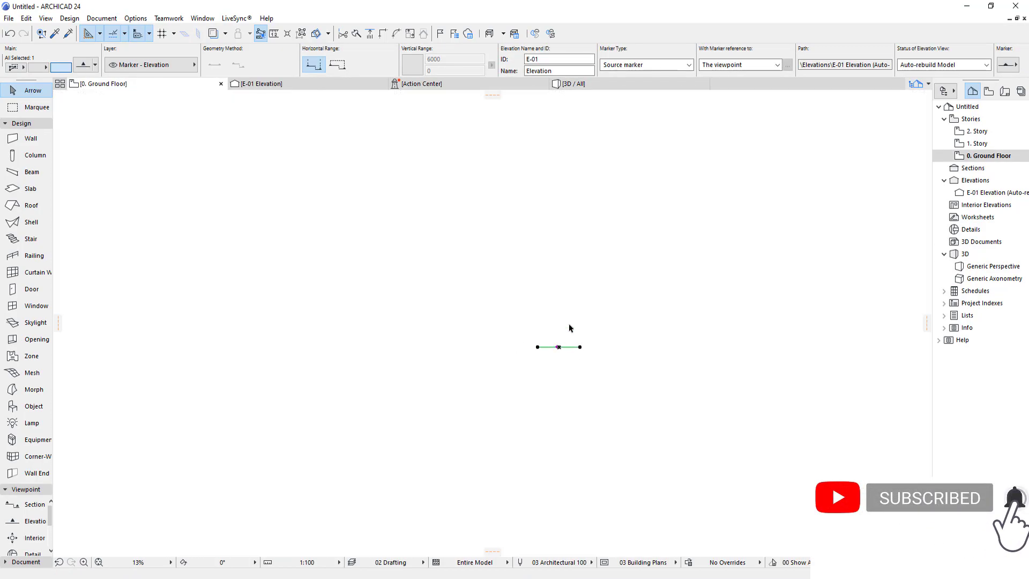
pyautogui.click(569, 326)
pyautogui.scroll(9, 566, 341)
pyautogui.scroll(-3, 567, 342)
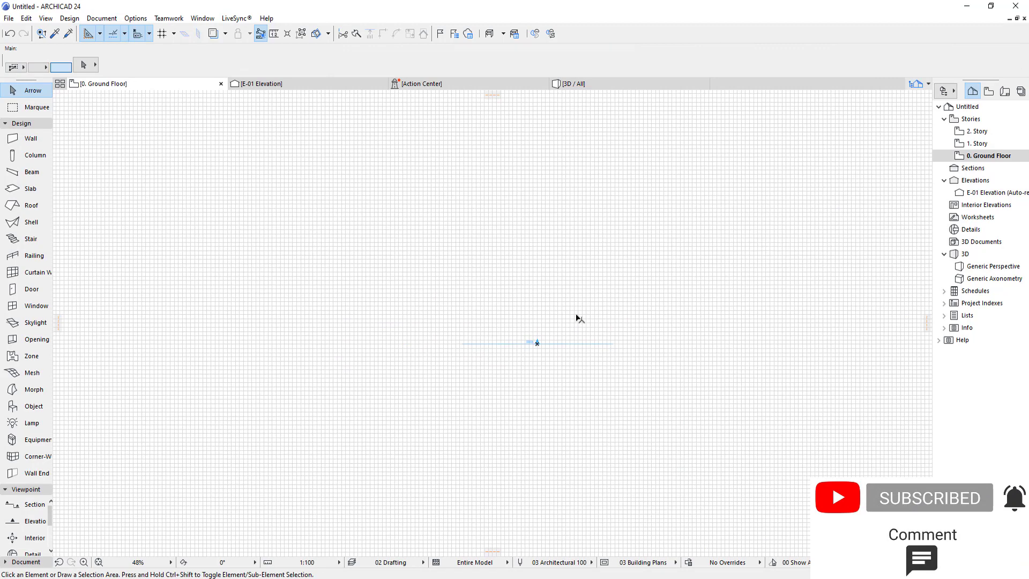
pyautogui.hotkey('ctrl', 'Up')
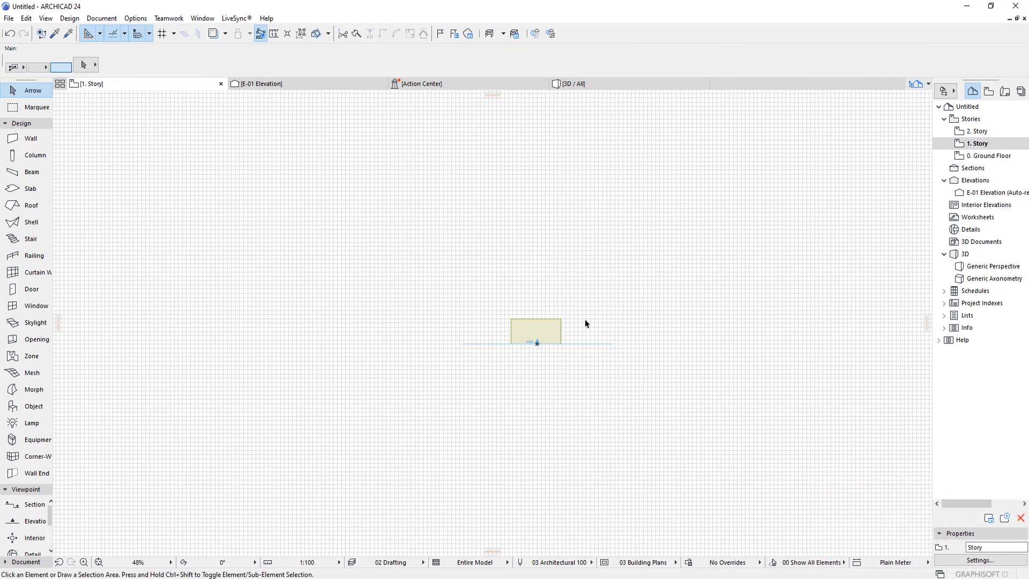
pyautogui.rightClick(528, 232)
pyautogui.click(577, 381)
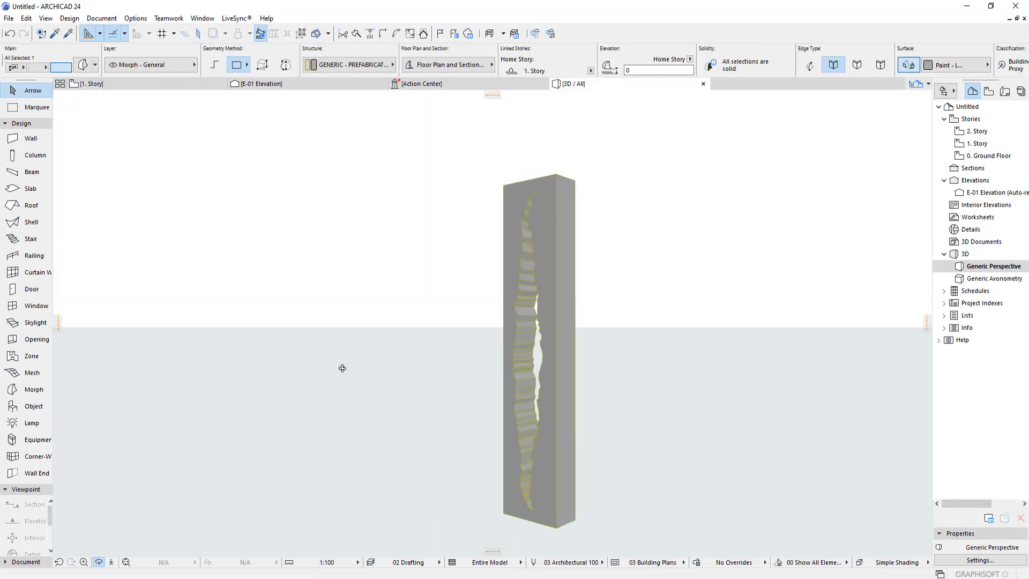
pyautogui.keyDown('shift'); pyautogui.moveTo(343, 368); pyautogui.dragTo(223, 188, button='middle'); pyautogui.keyUp('shift')
# Examine the crack and teardrop outlines within the tower in the E-01 elevation.
pyautogui.click(278, 84)
pyautogui.click(737, 289)
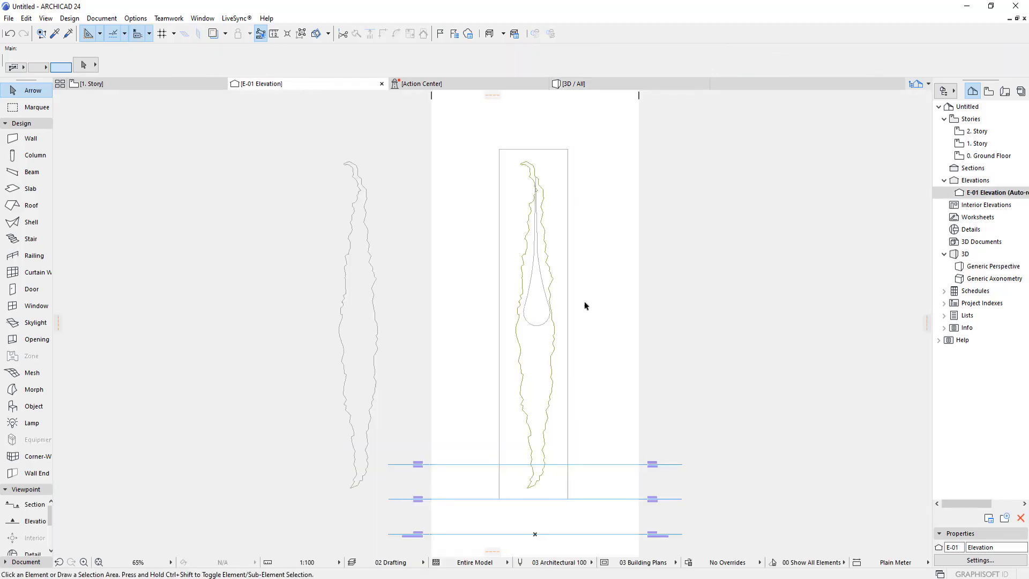
pyautogui.scroll(2, 585, 306)
pyautogui.moveTo(597, 341); pyautogui.dragTo(604, 328, button='middle')
pyautogui.scroll(-3, 596, 328)
pyautogui.scroll(1, 596, 329)
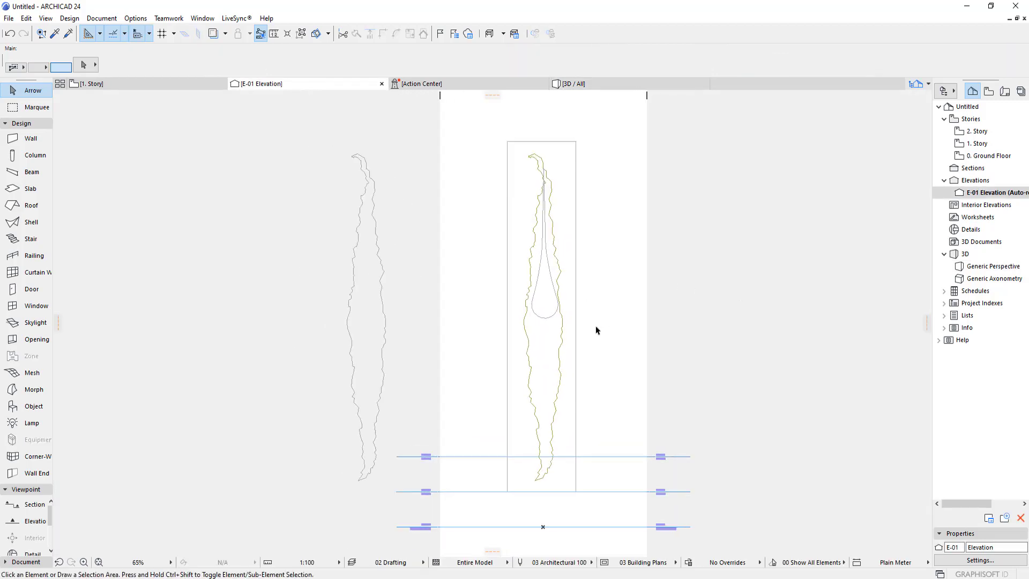
pyautogui.moveTo(583, 338); pyautogui.dragTo(580, 355, button='middle')
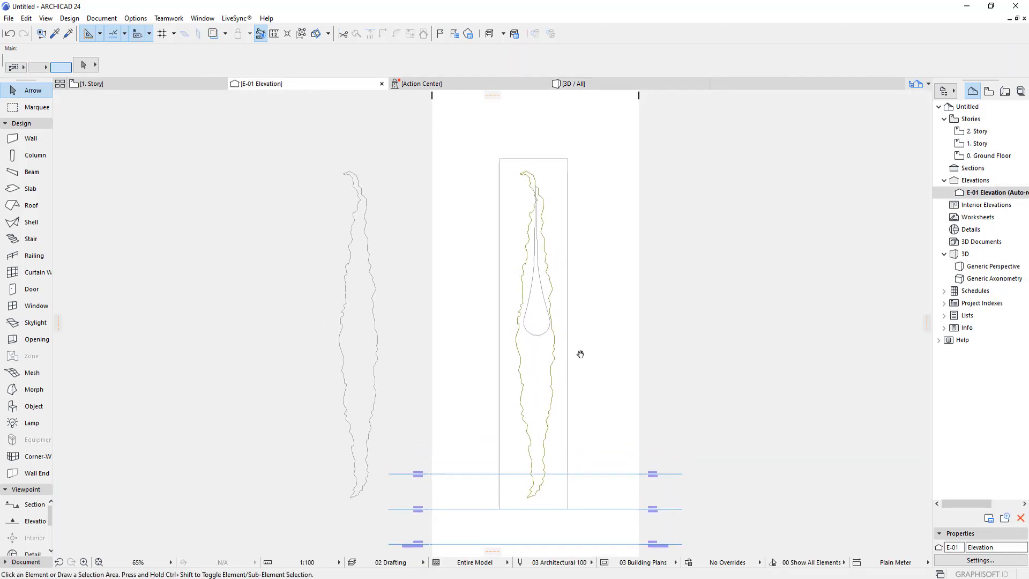
pyautogui.scroll(1, 531, 437)
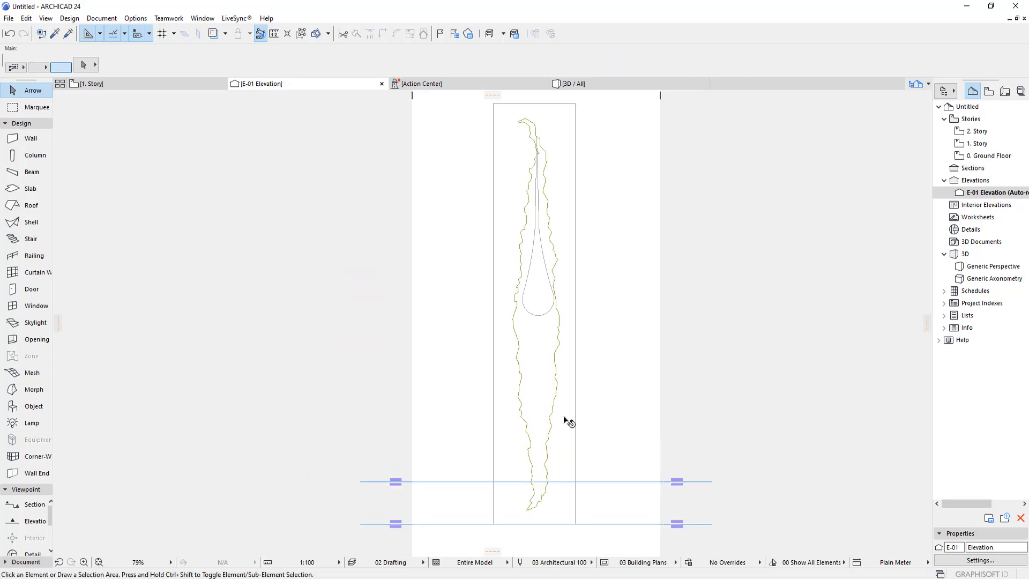
pyautogui.click(565, 419)
pyautogui.press('F3')
# Place the monument photo from the desktop on the 1. Story floor plan, beside the tower's footprint.
pyautogui.press('F2')
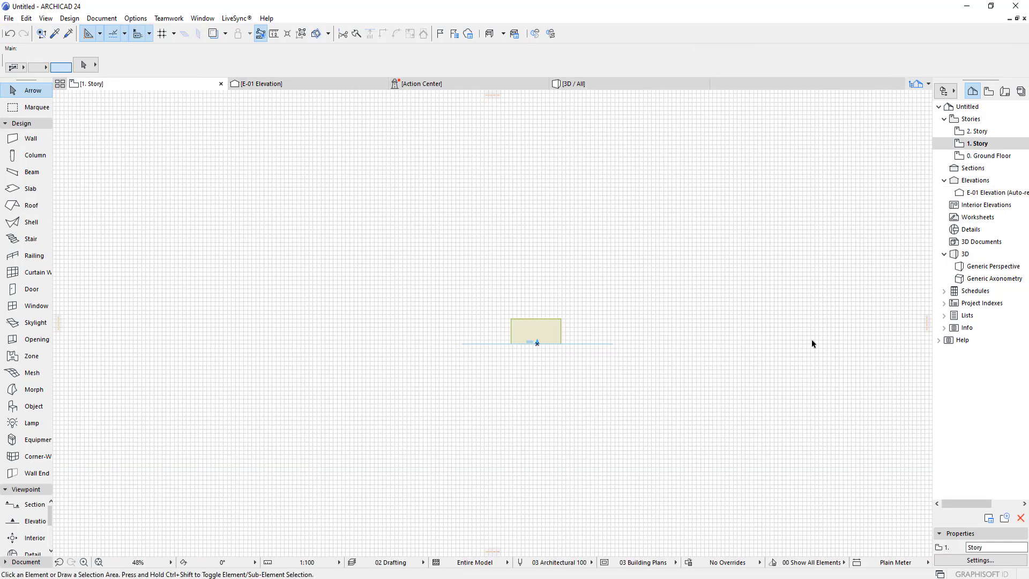
pyautogui.click(988, 9)
pyautogui.moveTo(576, 114); pyautogui.dragTo(510, 337)
pyautogui.moveTo(425, 231); pyautogui.dragTo(439, 541)
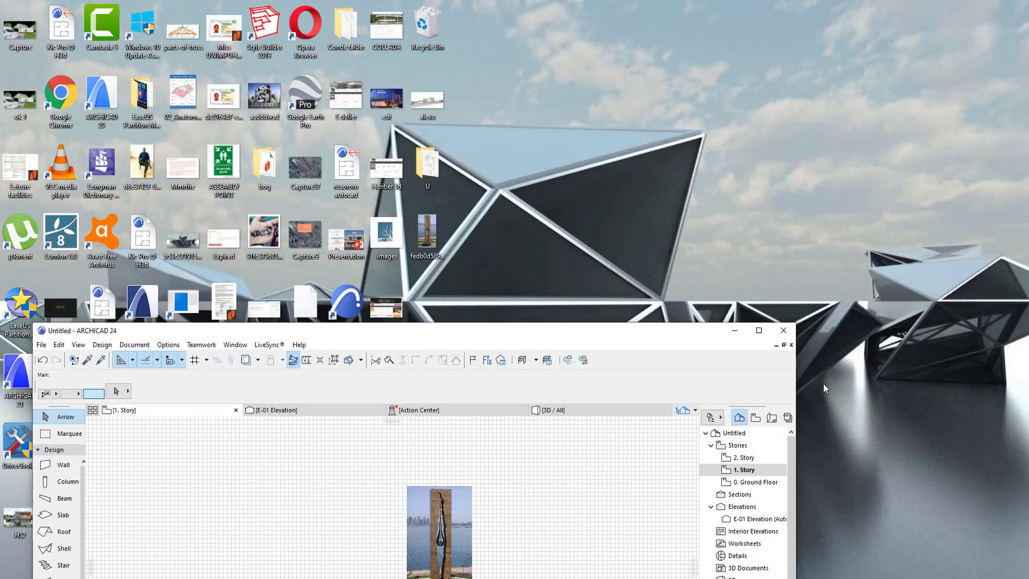
pyautogui.click(752, 330)
pyautogui.click(432, 275)
pyautogui.moveTo(432, 275); pyautogui.dragTo(437, 396)
pyautogui.scroll(5, 533, 346)
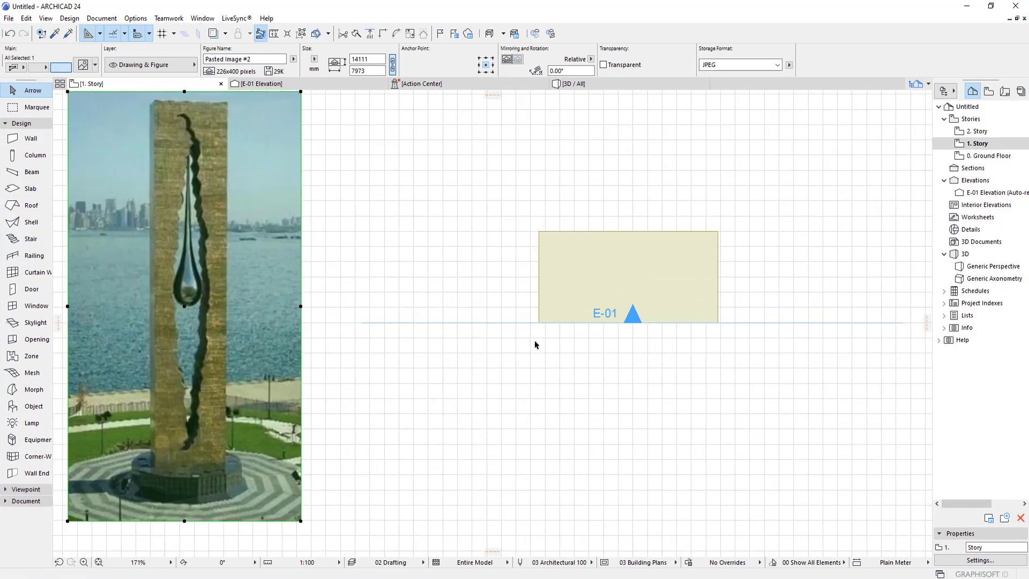
# Set the extruded tower morph's surface to a Bark material from the 3D view.
pyautogui.click(584, 83)
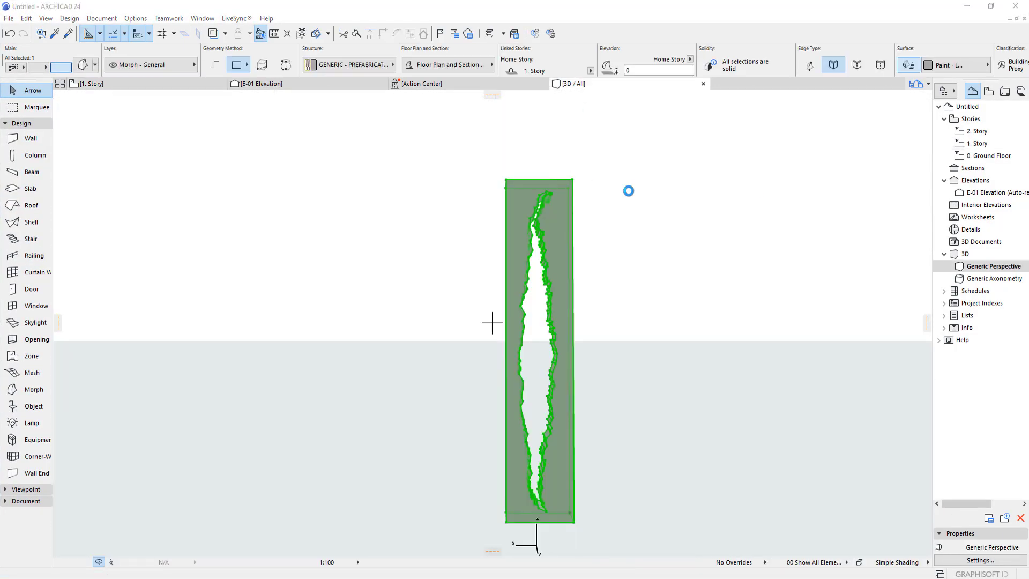
pyautogui.hotkey('ctrl', 't')
pyautogui.click(453, 289)
pyautogui.click(560, 131)
pyautogui.press('Return')
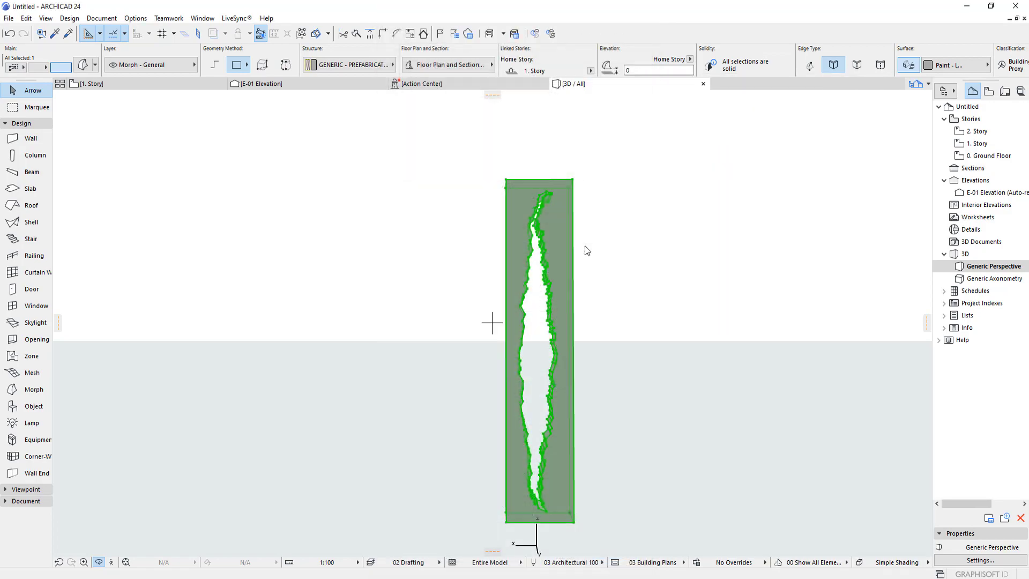
pyautogui.keyDown('shift'); pyautogui.moveTo(955, 322); pyautogui.dragTo(519, 323, button='middle'); pyautogui.keyUp('shift')
# Draw a circle centred on the tower's footprint and enclosing it on the 1. Story floor plan.
pyautogui.press('F2')
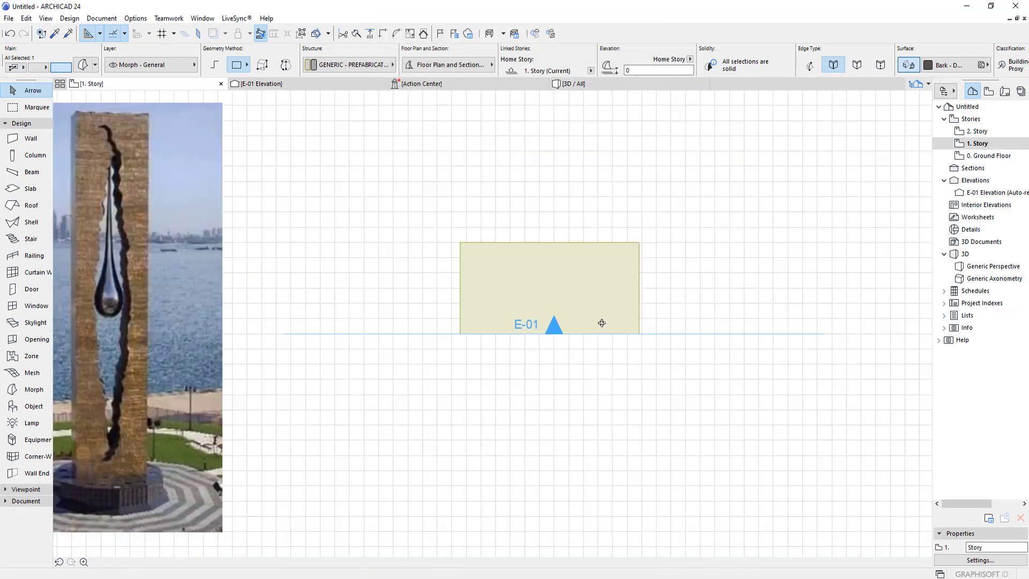
pyautogui.press('Escape')
pyautogui.scroll(-5, 625, 315)
pyautogui.scroll(7, 474, 374)
pyautogui.scroll(-6, 376, 379)
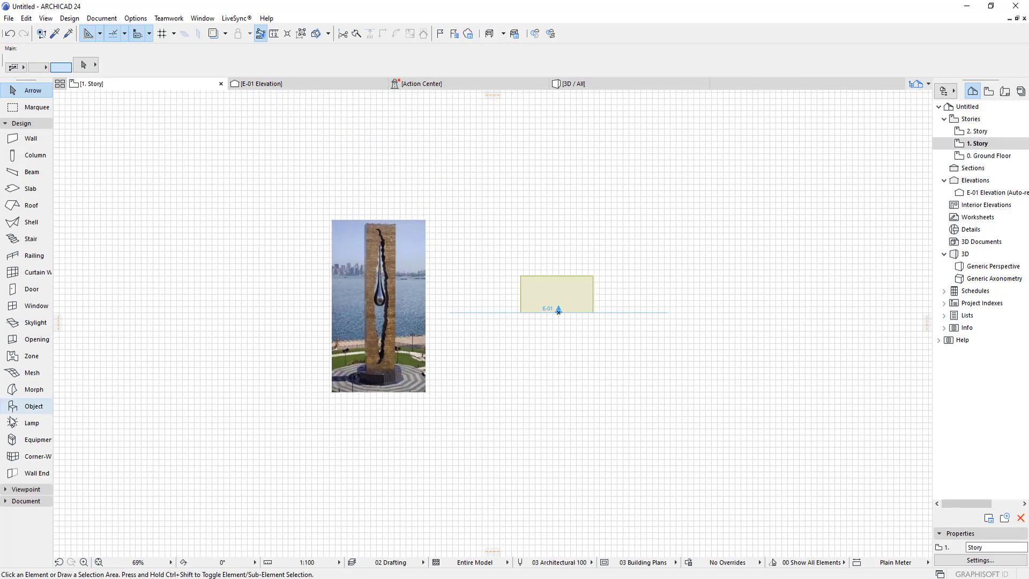
pyautogui.scroll(-5, 26, 528)
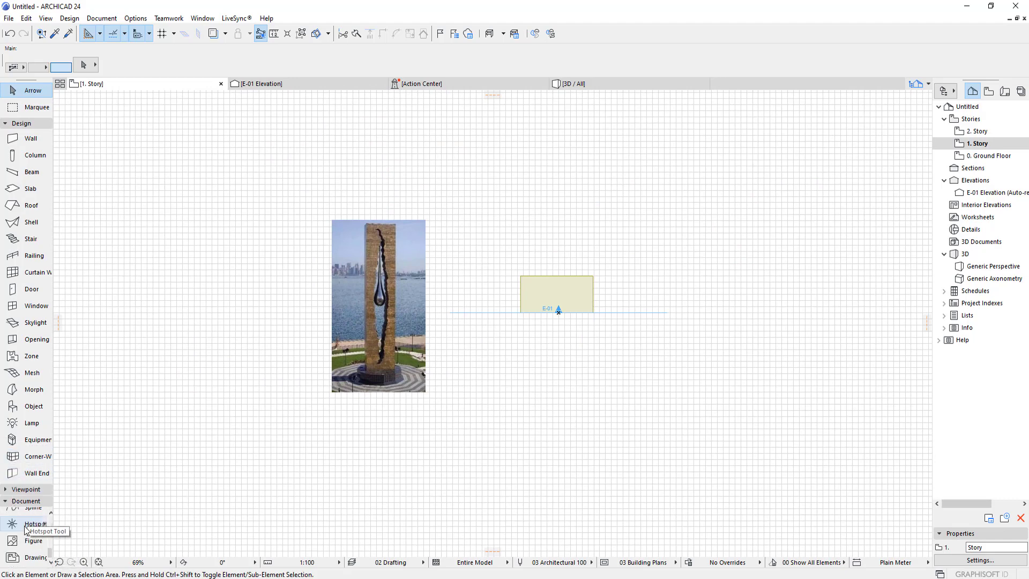
pyautogui.click(29, 124)
pyautogui.click(21, 329)
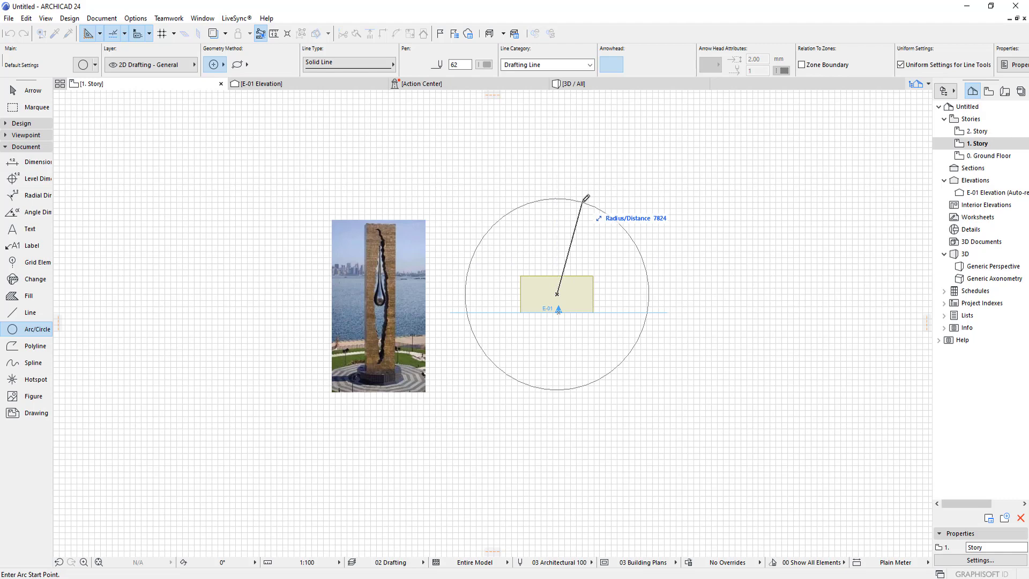
pyautogui.press('Return')
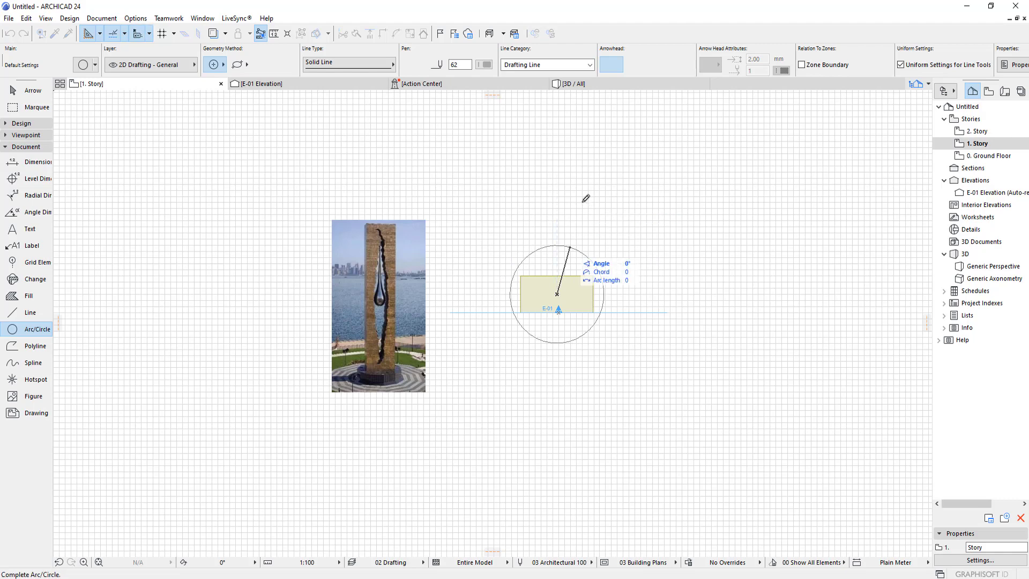
pyautogui.scroll(3, 557, 293)
pyautogui.scroll(1, 583, 295)
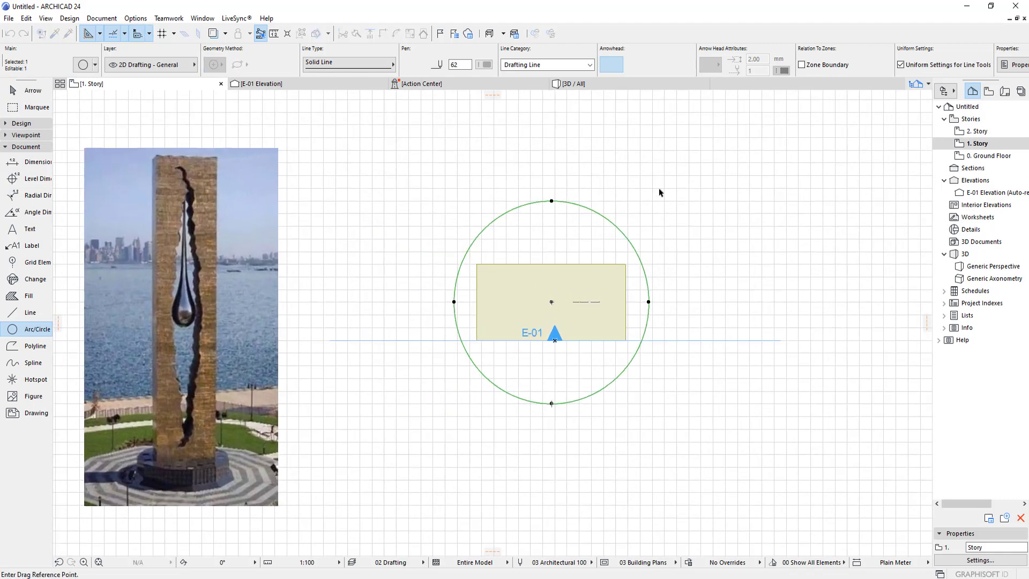
# Draw a vertical line through the circle's centre, spanning its full diameter.
pyautogui.click(30, 313)
pyautogui.click(553, 301)
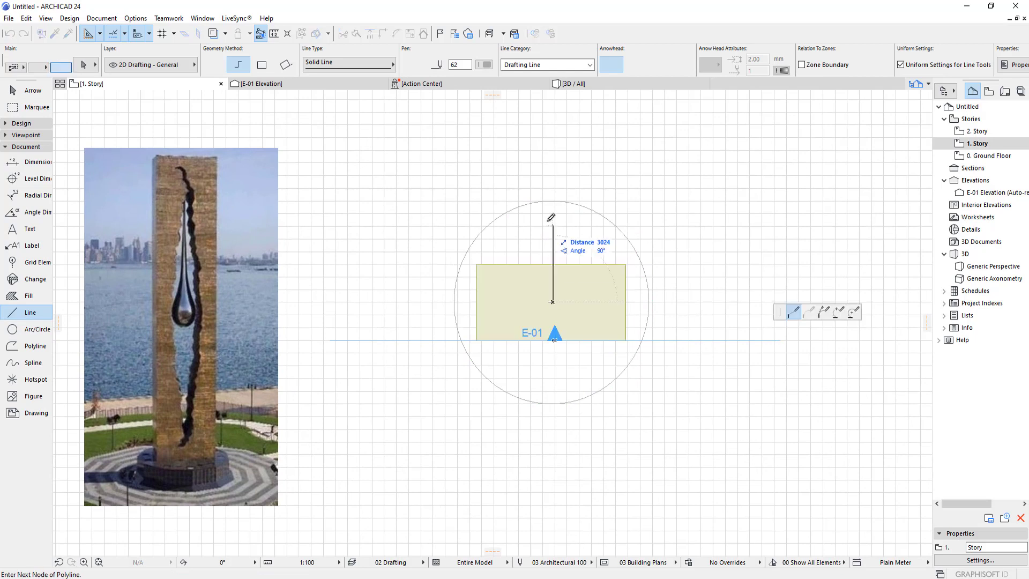
pyautogui.click(554, 200)
pyautogui.click(552, 201)
pyautogui.click(552, 403)
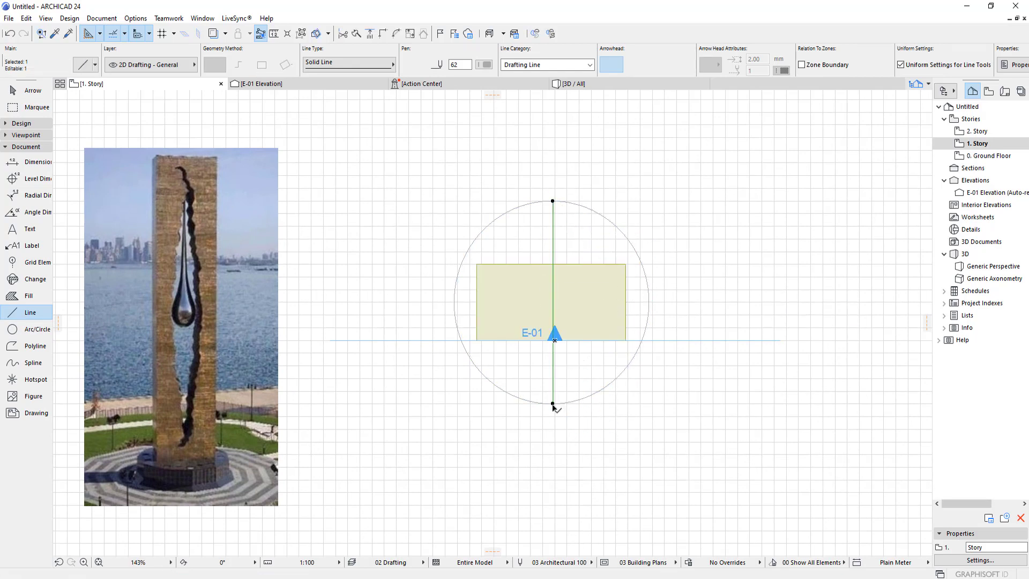
pyautogui.hotkey('ctrl', 'shift', 'e')
pyautogui.click(552, 302)
pyautogui.click(588, 302)
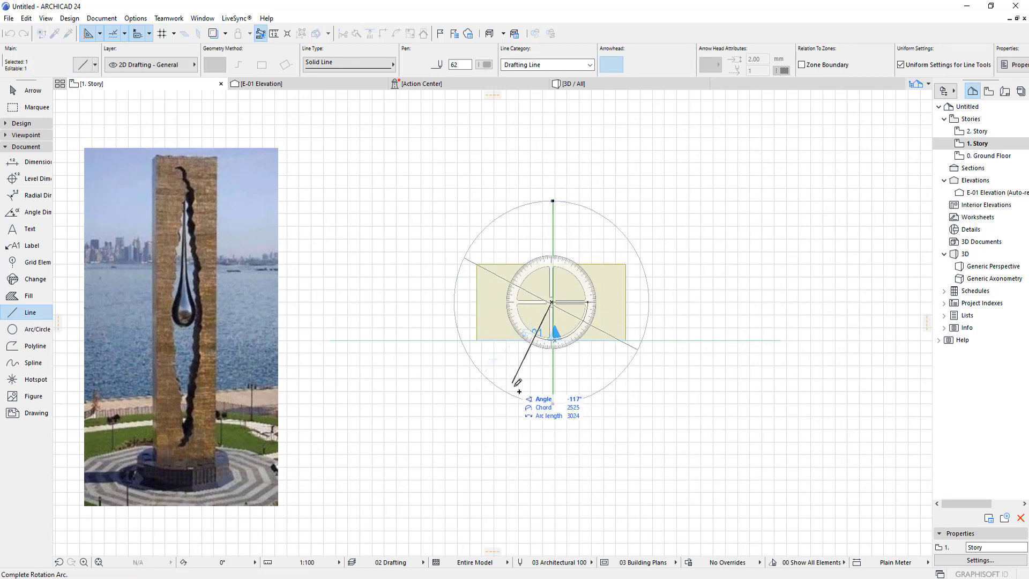
pyautogui.press('Escape')
pyautogui.scroll(4, 563, 321)
pyautogui.hotkey('ctrl', 'shift', 'e')
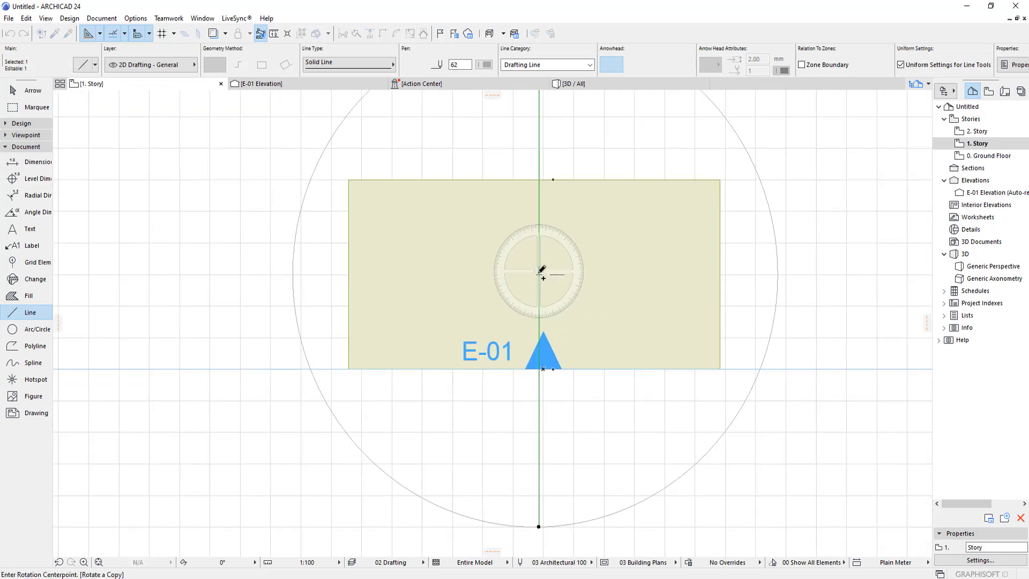
pyautogui.click(538, 274)
pyautogui.click(575, 275)
pyautogui.press('Escape')
# Rotate copies of the vertical line about the circle's centre to form a horizontal diameter and a diagonal one.
pyautogui.hotkey('ctrl', 'shift', 'e')
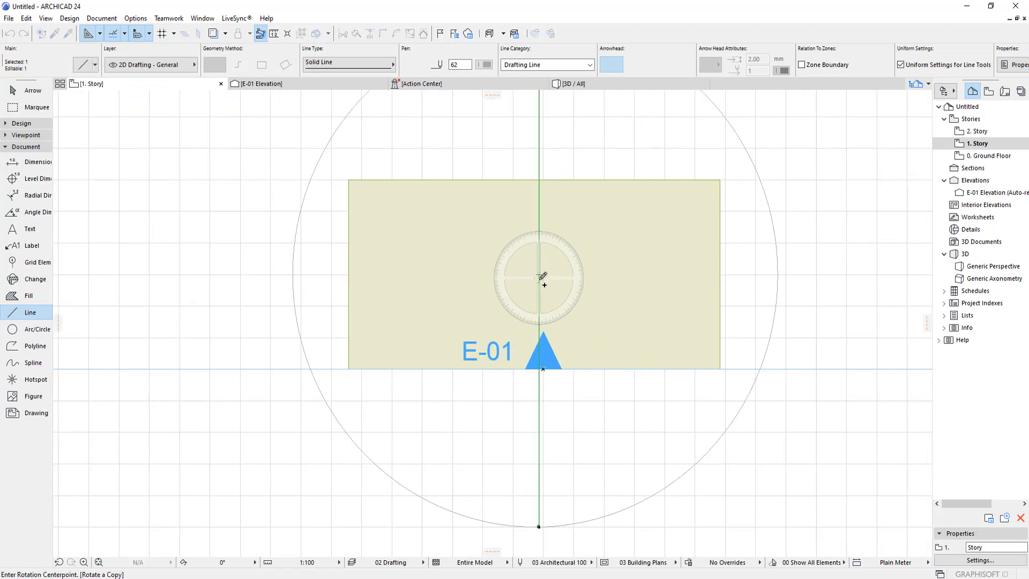
pyautogui.click(558, 274)
pyautogui.hotkey('ctrl', 'e')
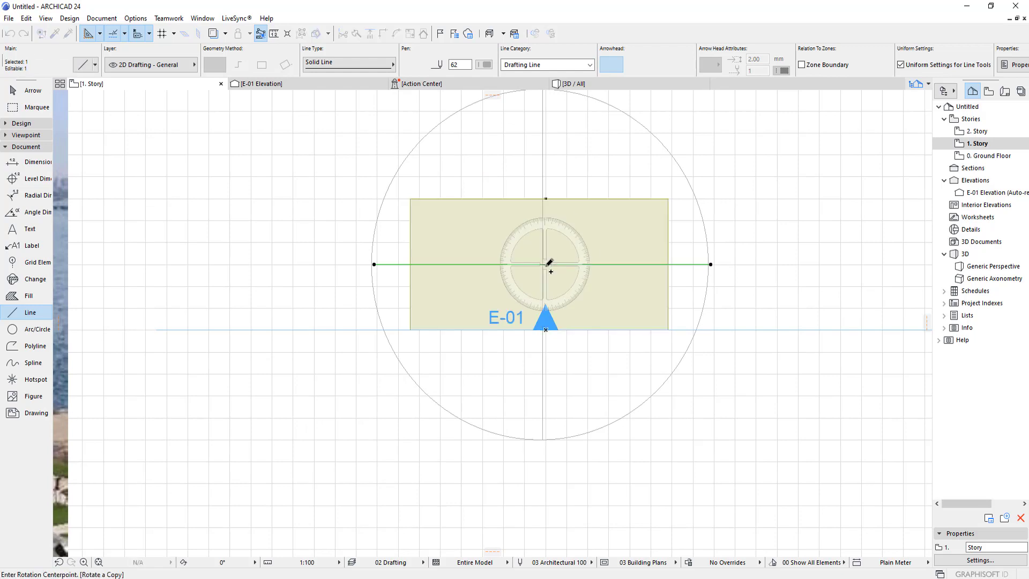
pyautogui.click(545, 265)
pyautogui.click(710, 264)
pyautogui.click(665, 151)
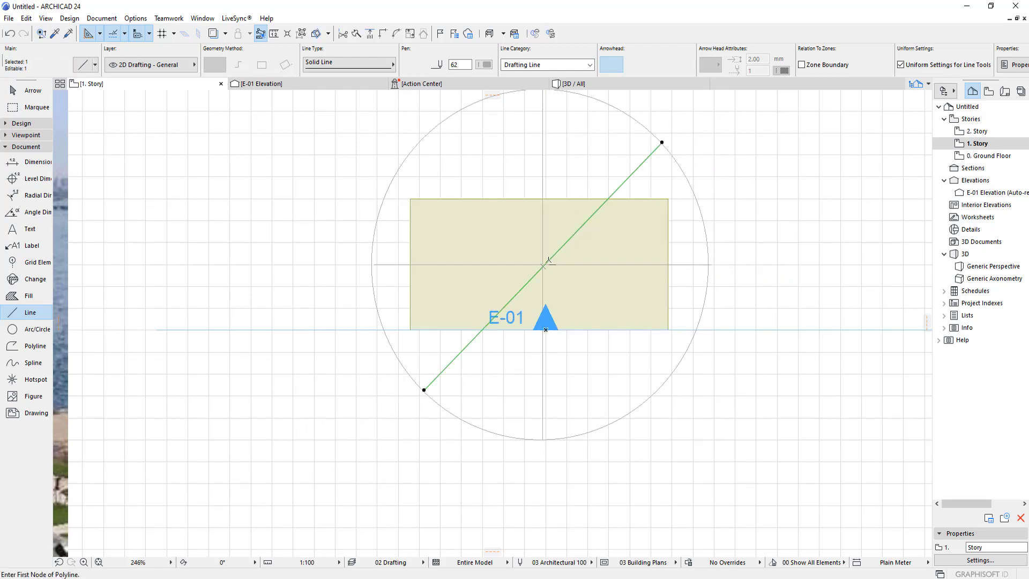
# Rotate a copy of the diagonal line about the circle's centre to form the opposite diagonal.
pyautogui.scroll(5, 543, 266)
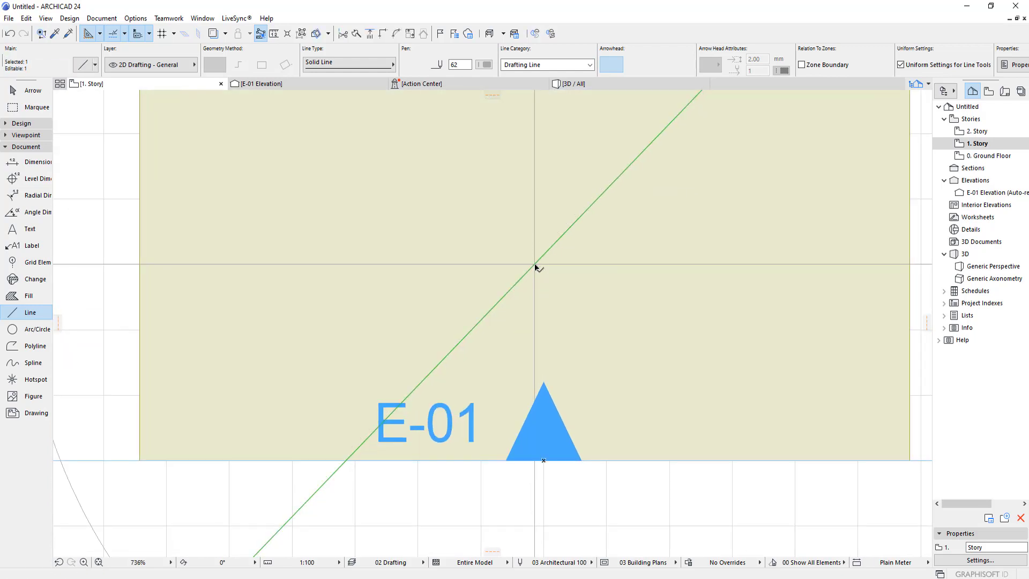
pyautogui.hotkey('ctrl', 'e')
pyautogui.click(538, 270)
pyautogui.scroll(-7, 536, 268)
pyautogui.click(637, 173)
pyautogui.click(504, 173)
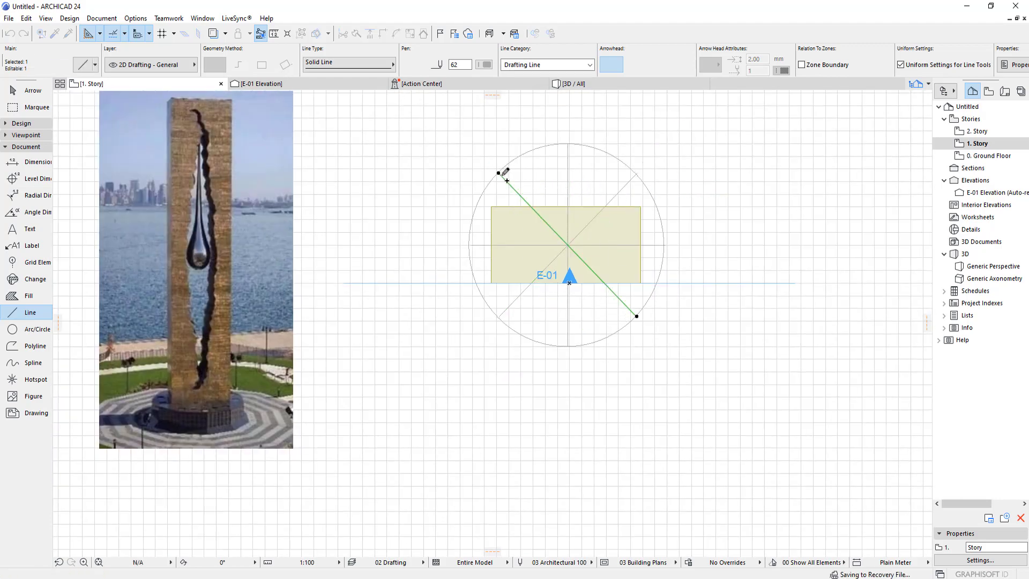
pyautogui.scroll(8, 638, 172)
pyautogui.keyDown('shift'); pyautogui.click(635, 166); pyautogui.keyUp('shift')
pyautogui.scroll(-4, 644, 164)
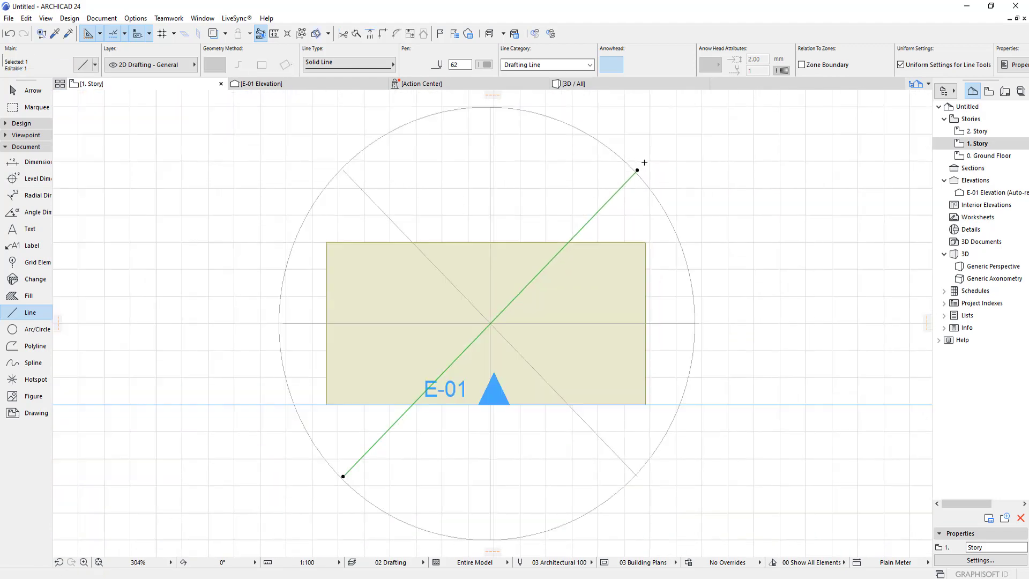
pyautogui.scroll(11, 645, 162)
pyautogui.hotkey('ctrl', 'd')
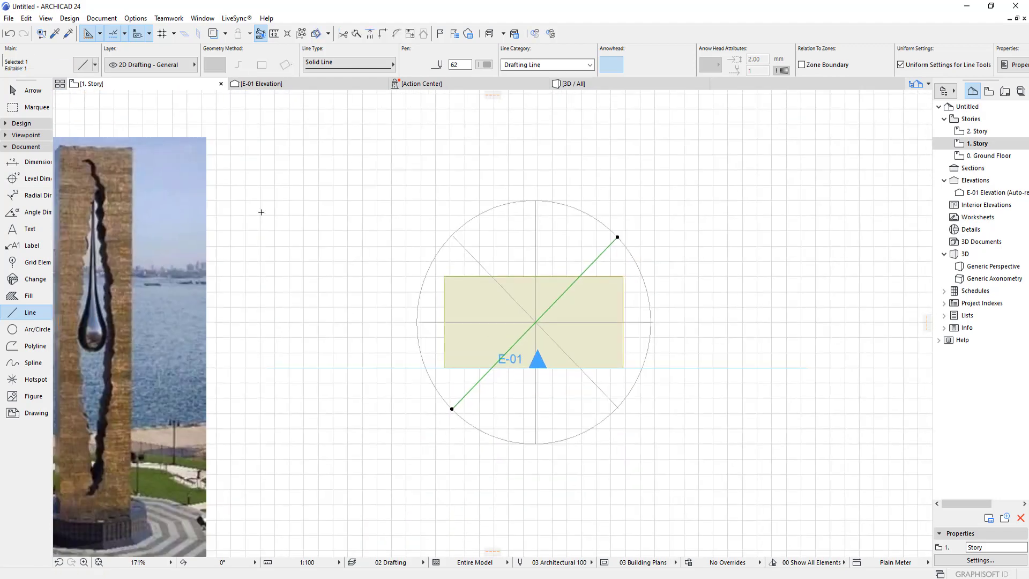
# Draw a closed octagon of chained line segments joining the ends of the four diameter lines around the circle.
pyautogui.click(239, 66)
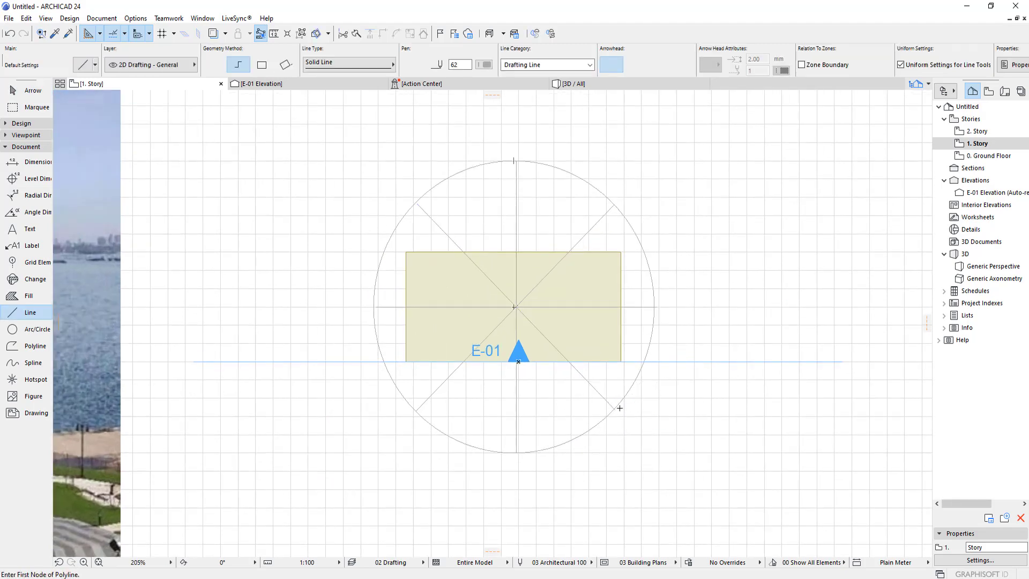
pyautogui.scroll(-3, 635, 403)
pyautogui.scroll(2, 639, 404)
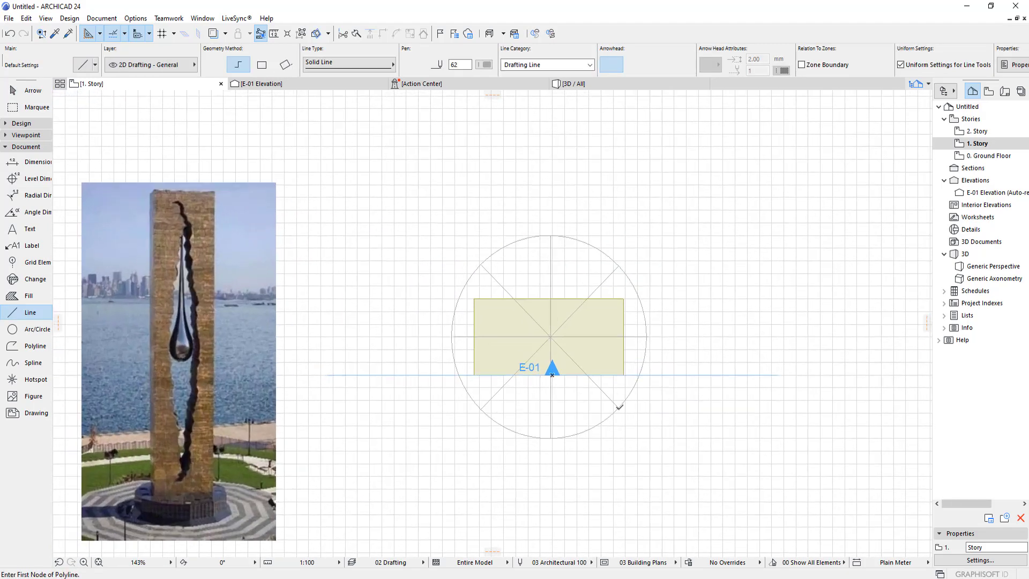
pyautogui.click(619, 408)
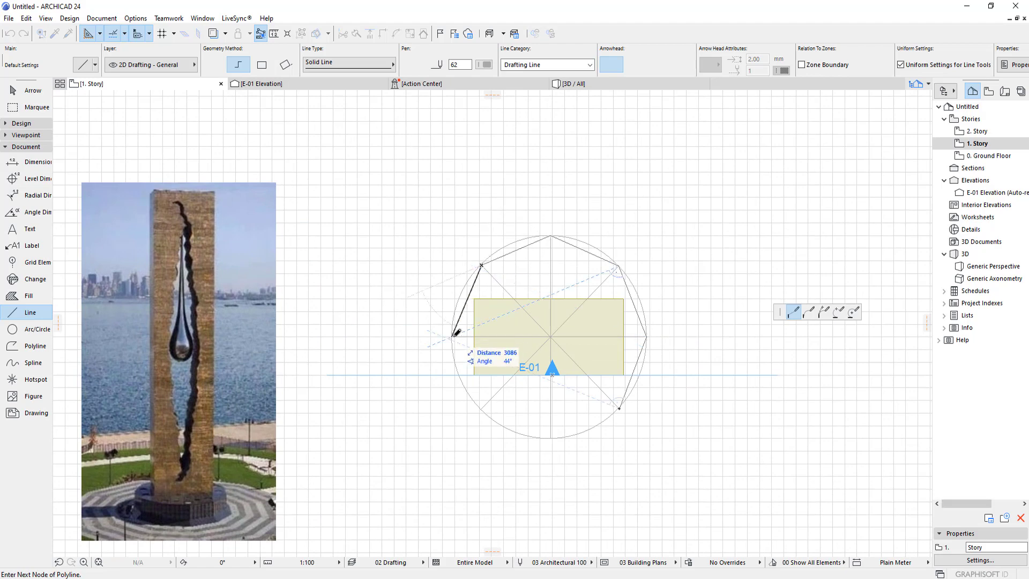
pyautogui.click(619, 409)
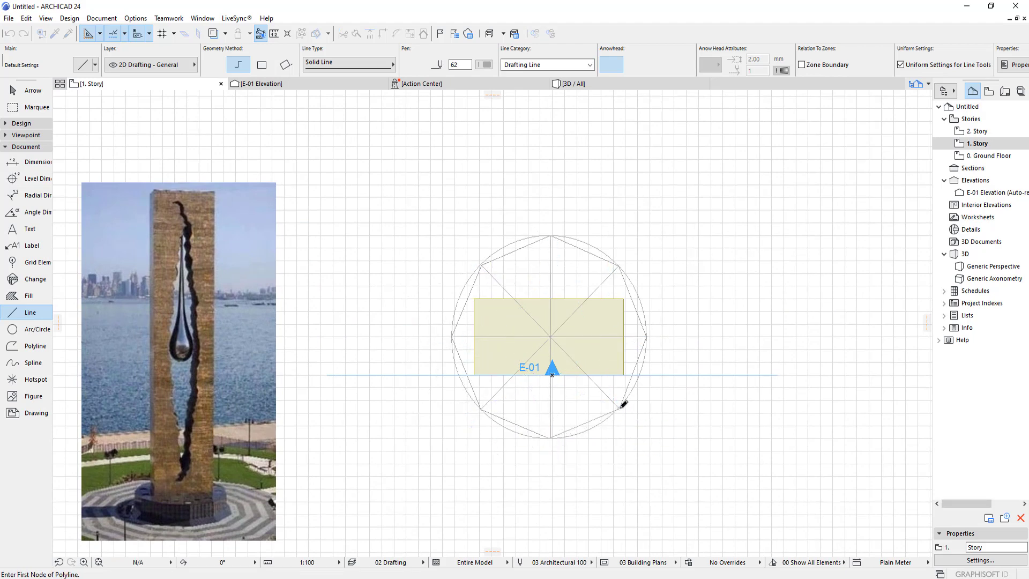
pyautogui.scroll(8, 620, 407)
pyautogui.scroll(-7, 629, 407)
pyautogui.keyDown('shift'); pyautogui.click(601, 383); pyautogui.keyUp('shift')
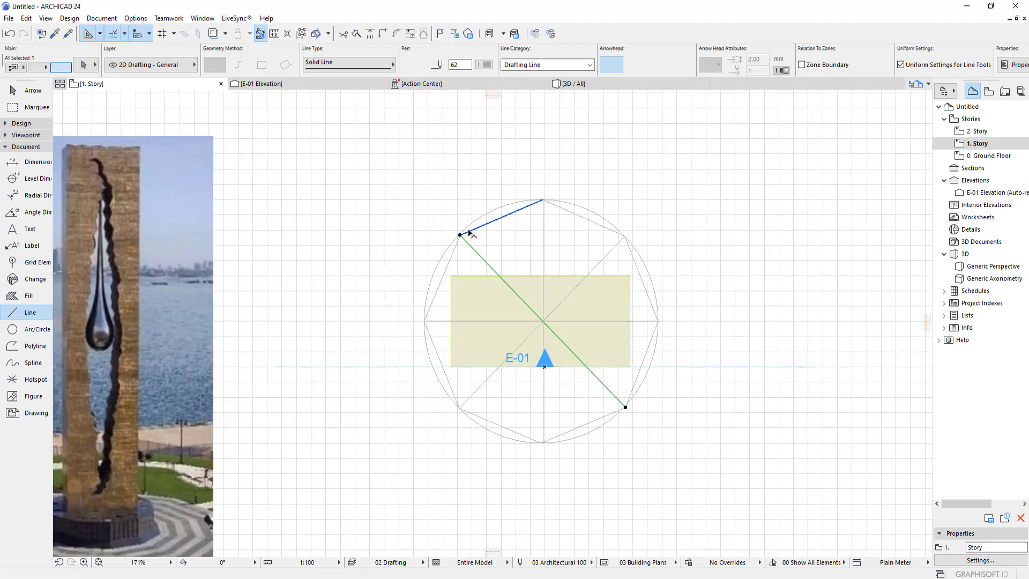
pyautogui.click(410, 33)
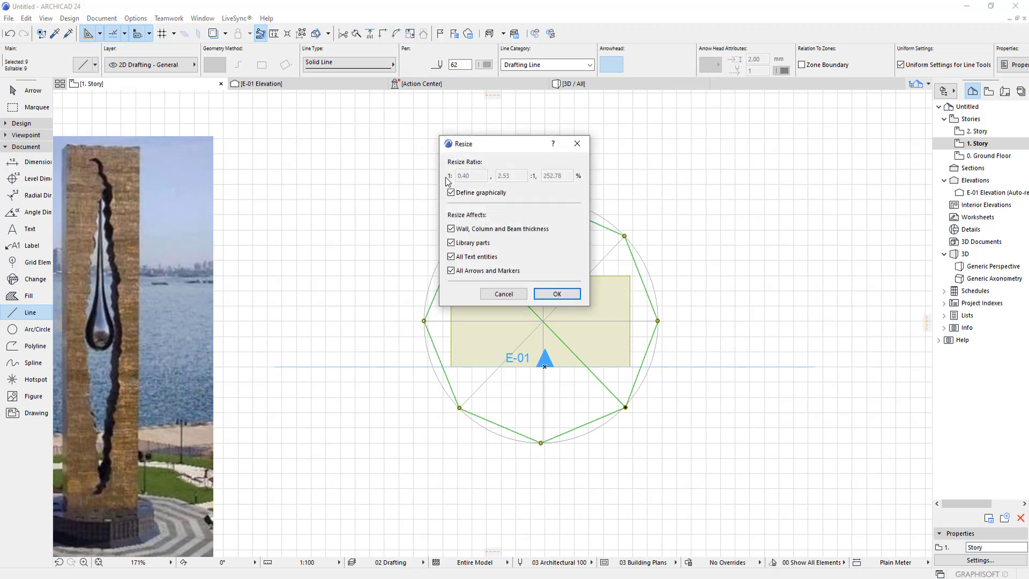
pyautogui.click(572, 141)
# Snap the octagon vertices at both ends of the selected diagonal onto the circle, and delete the circle.
pyautogui.scroll(8, 460, 224)
pyautogui.click(460, 282)
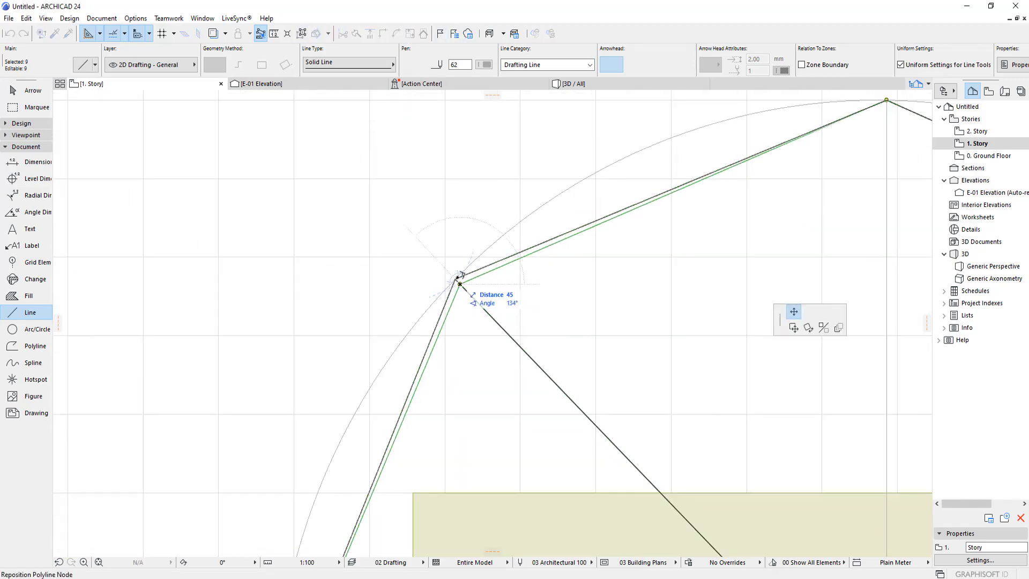
pyautogui.click(458, 277)
pyautogui.scroll(-7, 445, 274)
pyautogui.moveTo(642, 499); pyautogui.dragTo(401, 224, button='middle')
pyautogui.scroll(8, 408, 222)
pyautogui.click(443, 197)
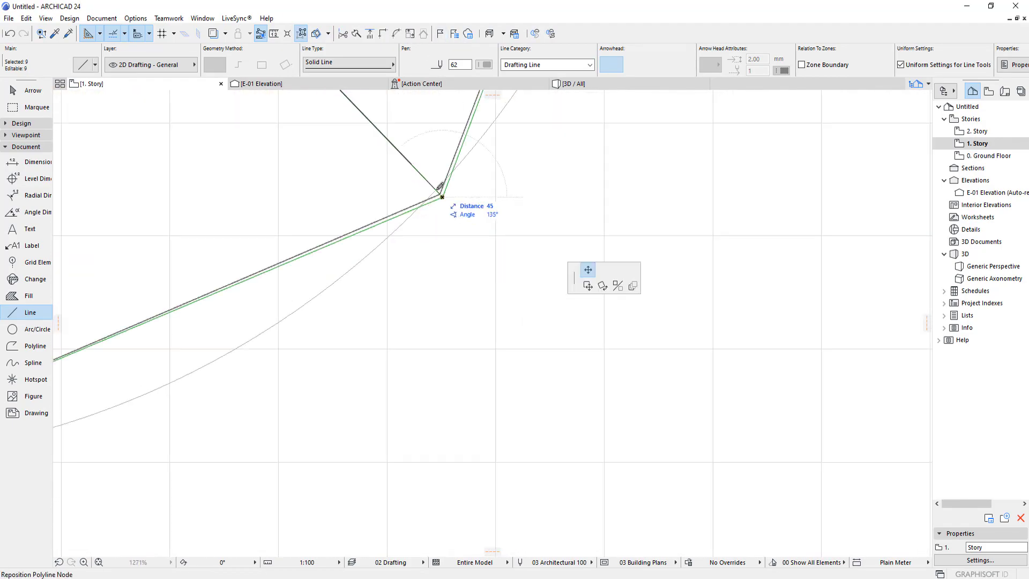
pyautogui.click(442, 192)
pyautogui.scroll(-10, 722, 379)
pyautogui.press('Escape')
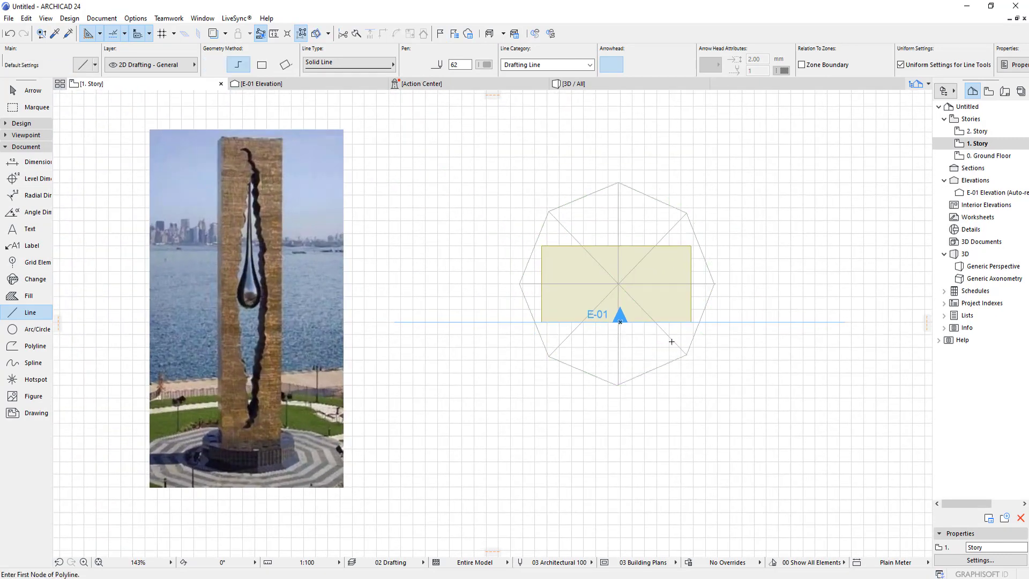
# Move the monument photo farther away from the octagon and the tower's footprint.
pyautogui.click(338, 460)
pyautogui.press('Delete')
pyautogui.hotkey('ctrl', 'z')
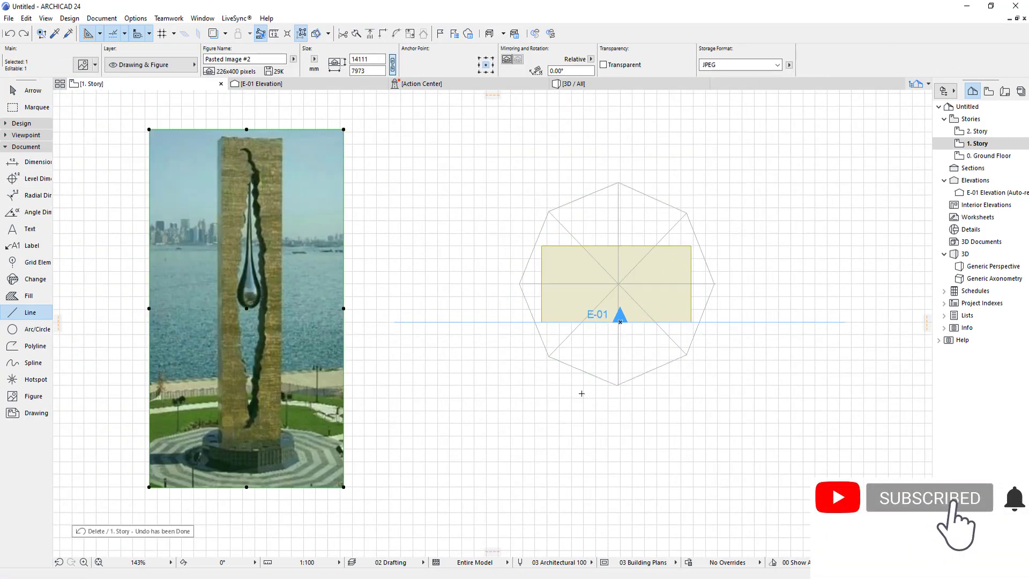
pyautogui.scroll(-3, 581, 394)
pyautogui.click(390, 433)
pyautogui.click(99, 432)
pyautogui.press('Escape')
pyautogui.scroll(3, 663, 311)
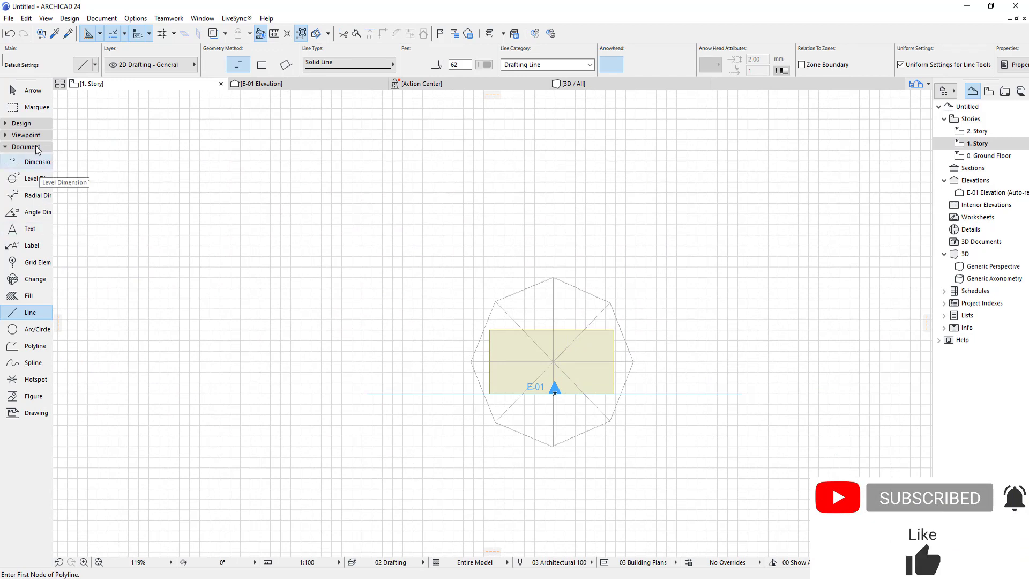
# Delete the crossing diameter lines inside the octagon, keeping only its outline around the tower's footprint.
pyautogui.click(22, 124)
pyautogui.click(30, 188)
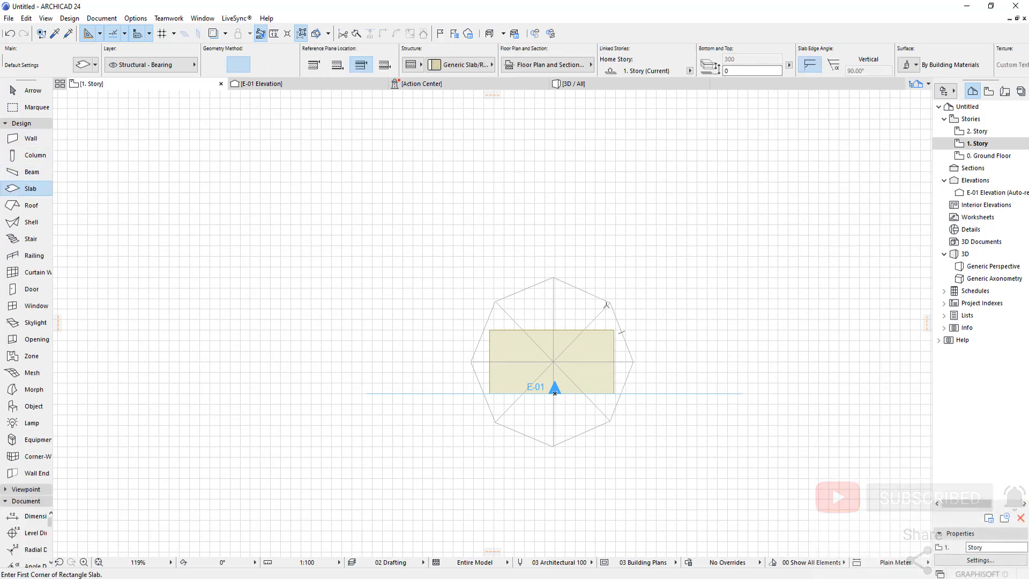
pyautogui.keyDown('shift'); pyautogui.click(607, 305); pyautogui.keyUp('shift')
pyautogui.press('Escape')
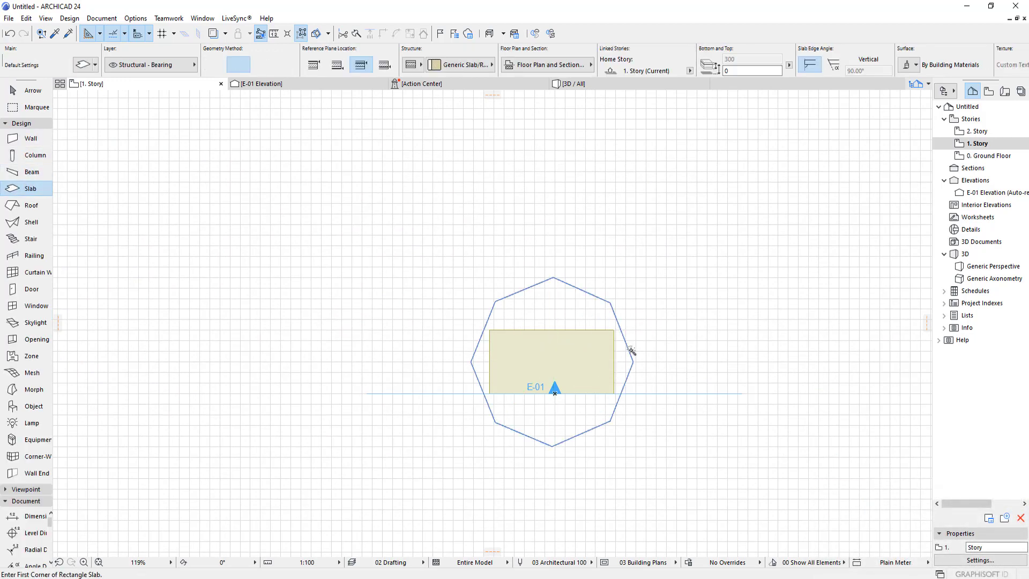
# Try rotating a copy of the octagon outline about its centre, and undo the copy.
pyautogui.keyDown('shift'); pyautogui.click(627, 353); pyautogui.keyUp('shift')
pyautogui.click(32, 125)
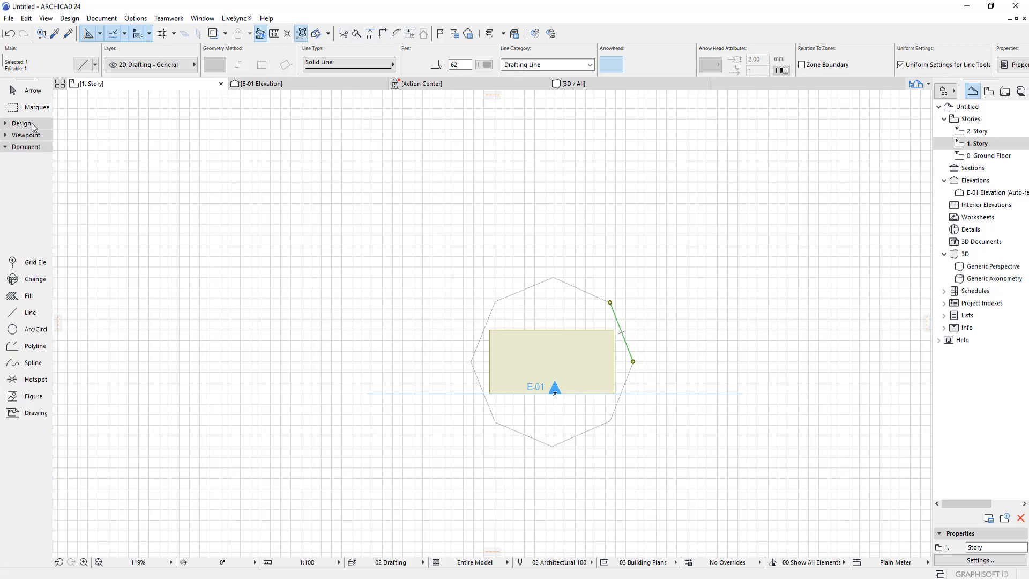
pyautogui.scroll(2, 576, 297)
pyautogui.hotkey('ctrl', 'e')
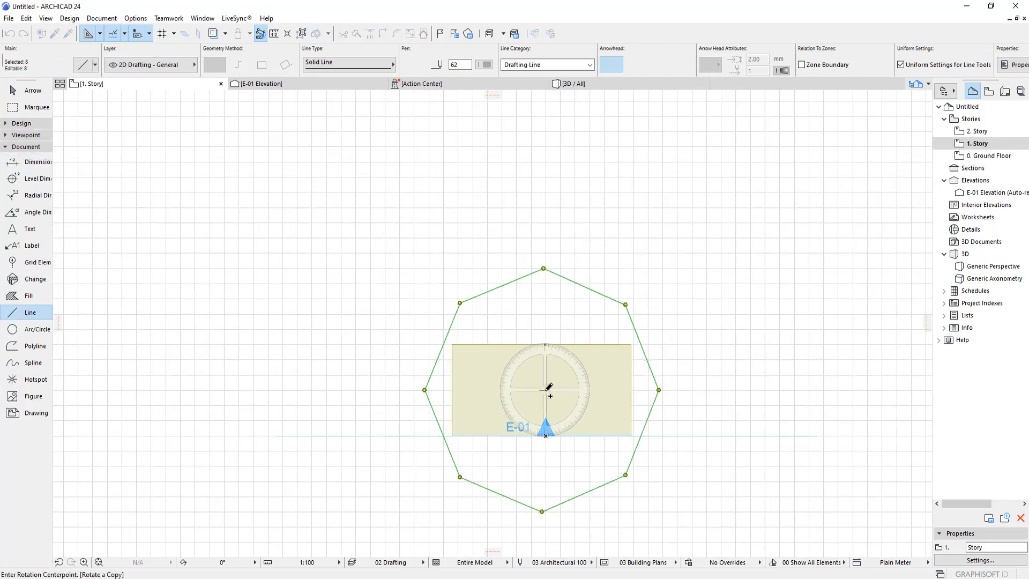
pyautogui.click(545, 389)
pyautogui.click(546, 260)
pyautogui.click(475, 264)
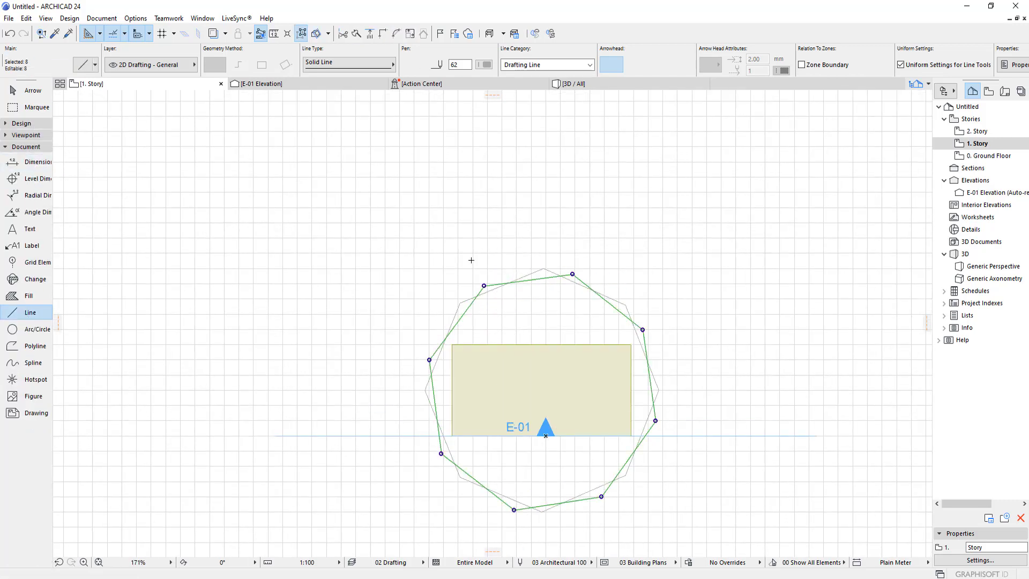
pyautogui.press('Delete')
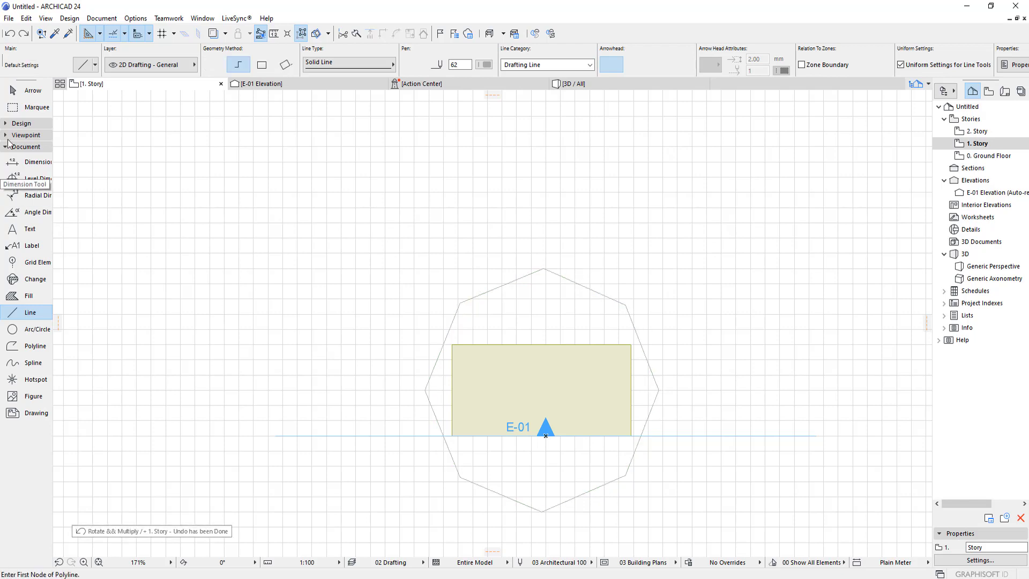
# Create a concrete slab from the octagon outline on the 1. Story floor plan.
pyautogui.click(22, 124)
pyautogui.click(30, 188)
pyautogui.keyDown('shift'); pyautogui.click(582, 285); pyautogui.keyUp('shift')
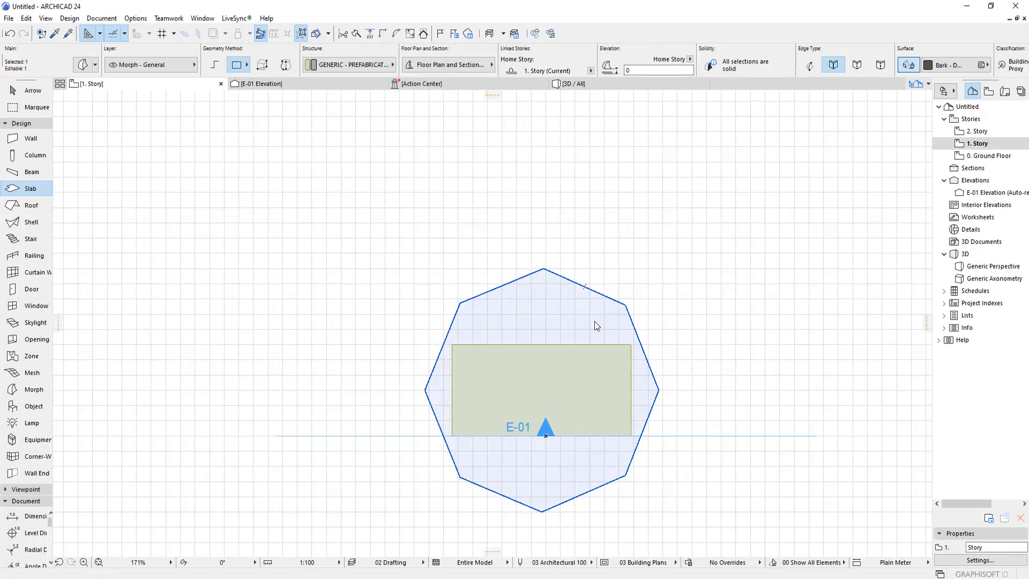
pyautogui.hotkey('ctrl', 't')
pyautogui.press('Escape')
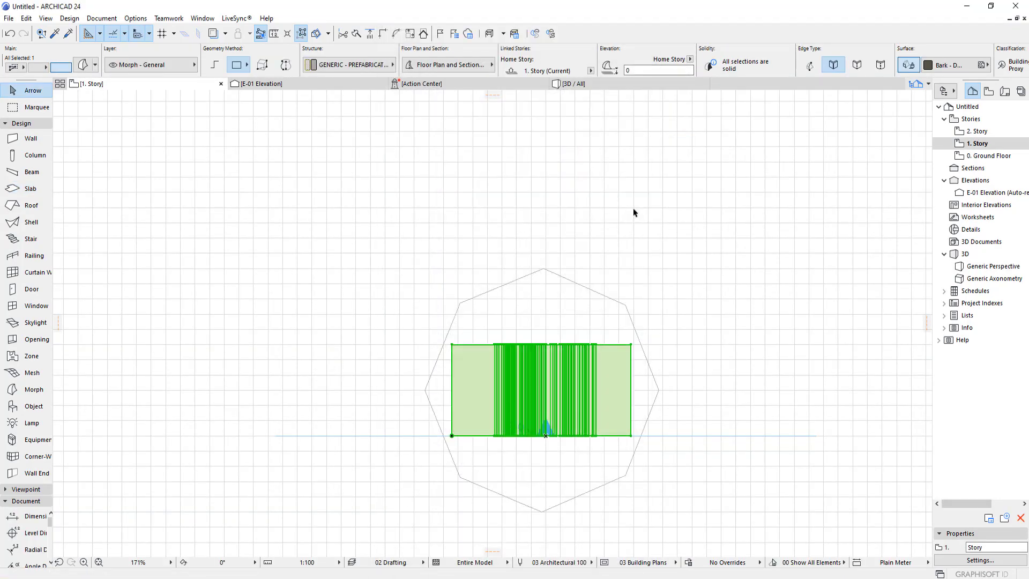
pyautogui.press('Escape')
pyautogui.click(631, 346)
pyautogui.doubleClick(981, 156)
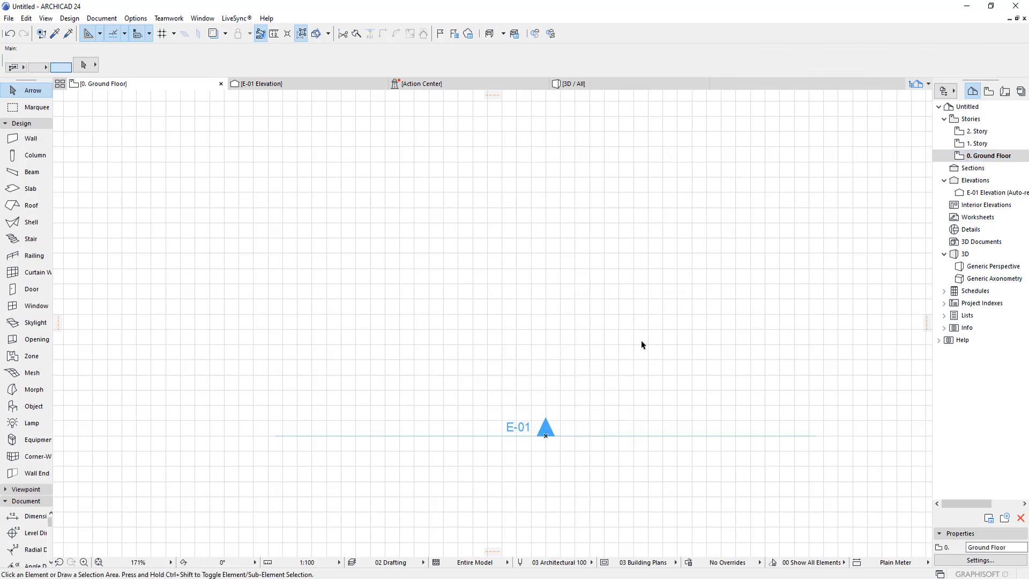
pyautogui.doubleClick(995, 146)
# Select everything on the 1. Story and paste it onto the 0. Ground Floor plan.
pyautogui.hotkey('ctrl', 'a')
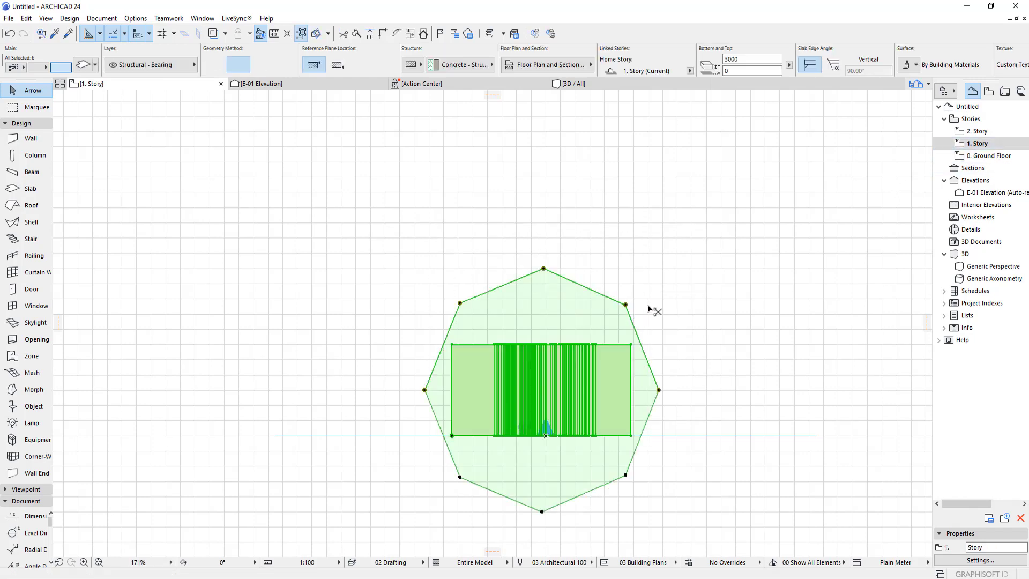
pyautogui.hotkey('ctrl', 'Down')
pyautogui.hotkey('ctrl', 'v')
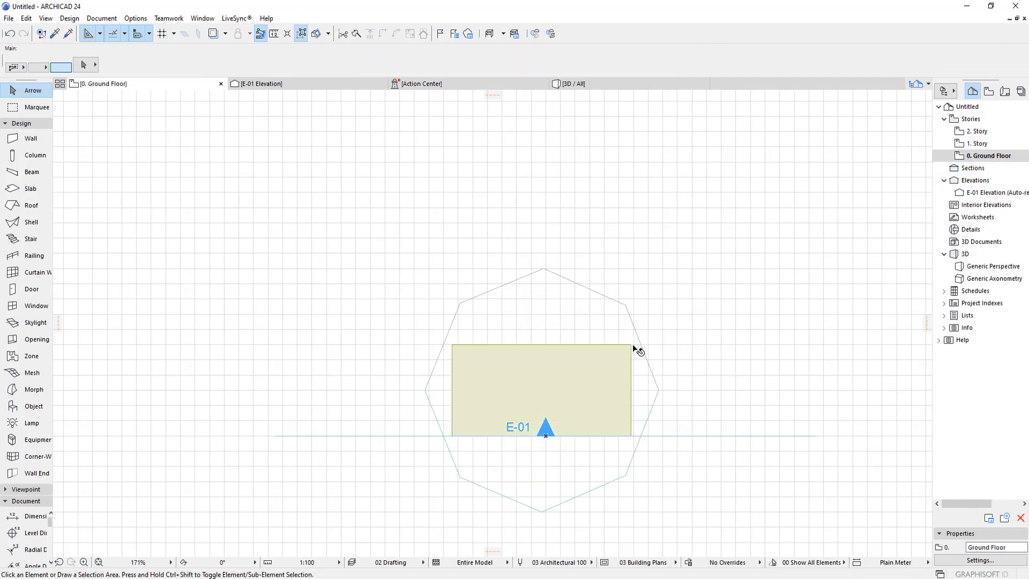
# Set the octagonal slab's thickness to 200 on the 0. Ground Floor and show the slab in the 3D view.
pyautogui.write('2000')
pyautogui.click(645, 323)
pyautogui.click(633, 325)
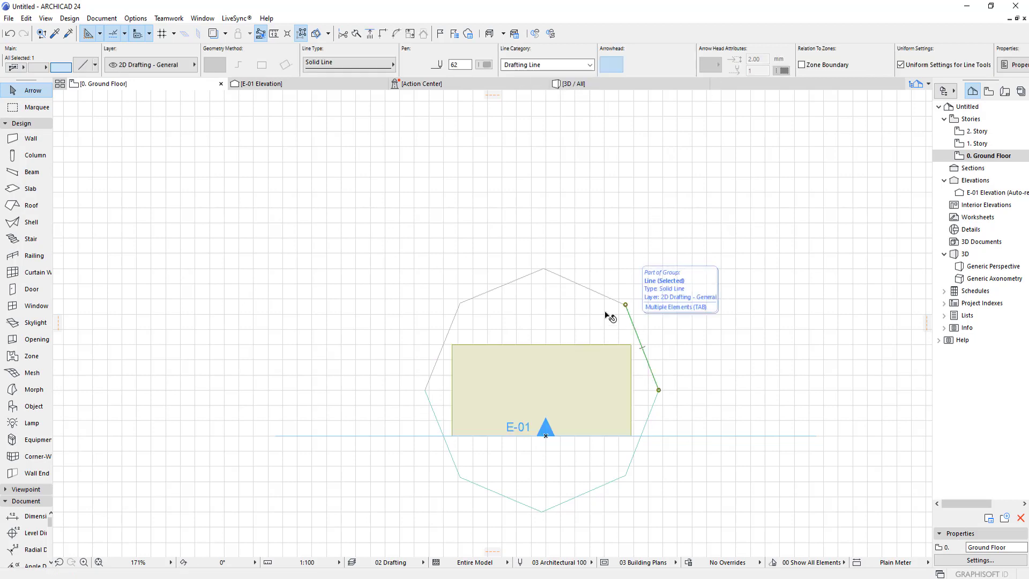
pyautogui.click(605, 296)
pyautogui.press('F3')
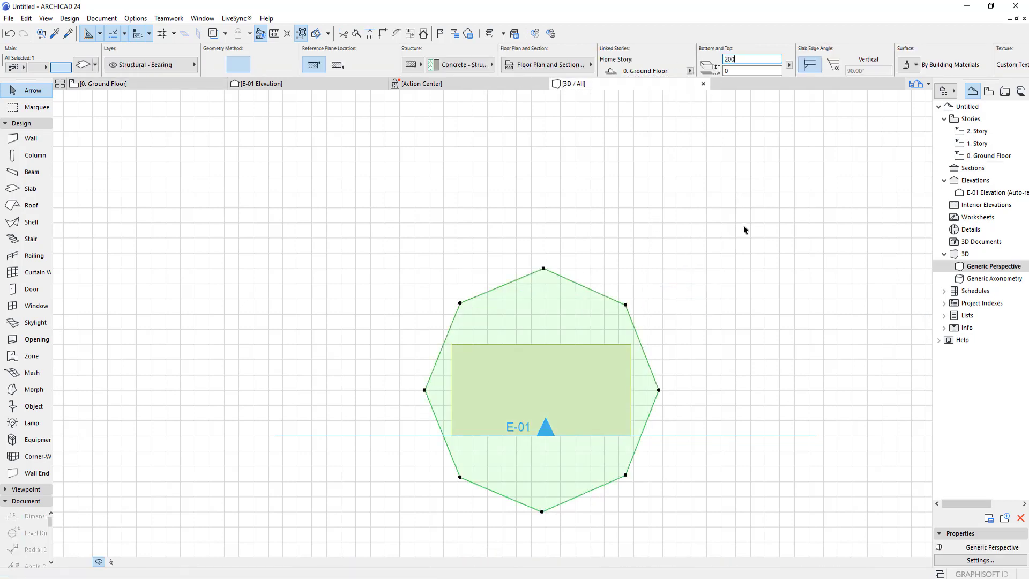
pyautogui.click(555, 507)
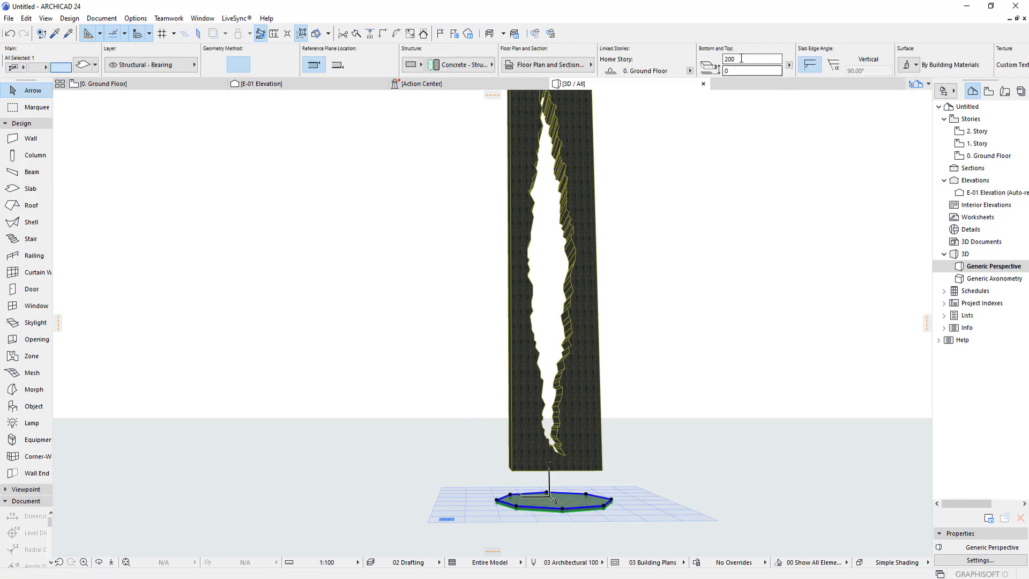
# On the E-01 Elevation, make the octagonal slab 2000 thick with its top at 2000, and return to the 0. Ground Floor plan.
pyautogui.click(338, 85)
pyautogui.scroll(1, 568, 278)
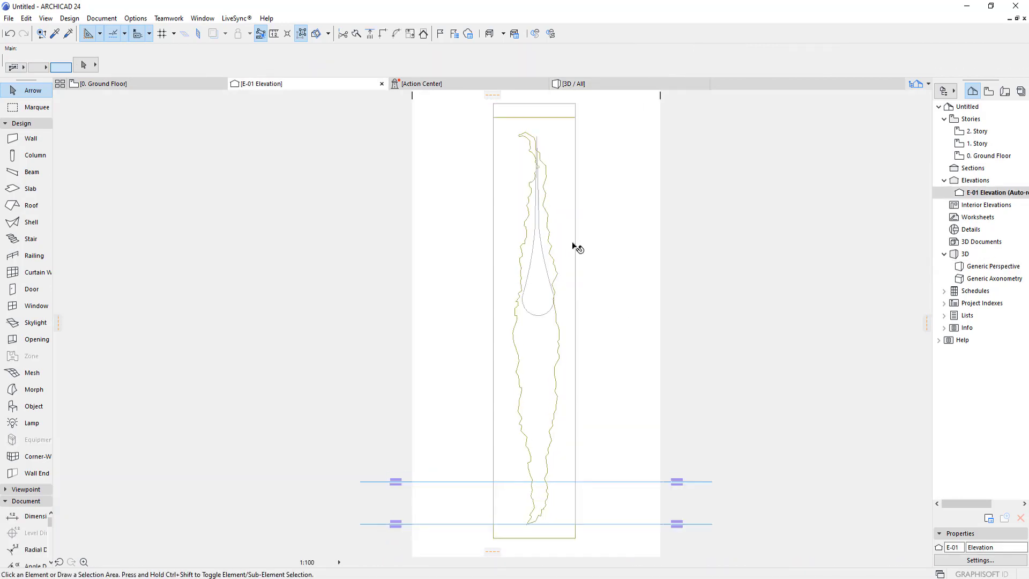
pyautogui.scroll(-3, 552, 539)
pyautogui.moveTo(552, 538); pyautogui.dragTo(533, 368, button='middle')
pyautogui.click(542, 399)
pyautogui.hotkey('ctrl', 'd')
pyautogui.scroll(2, 560, 399)
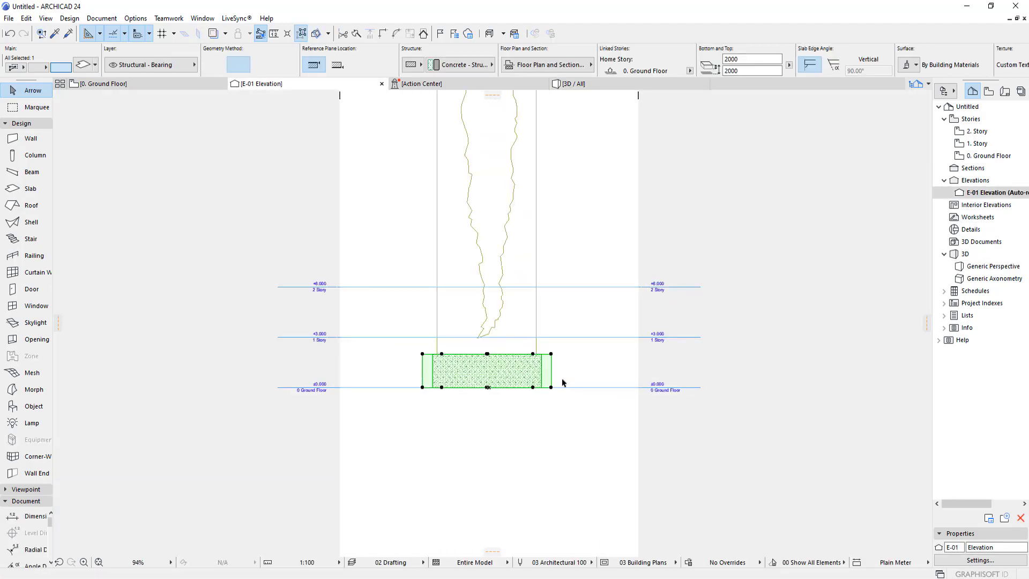
pyautogui.press('F3')
pyautogui.click(134, 84)
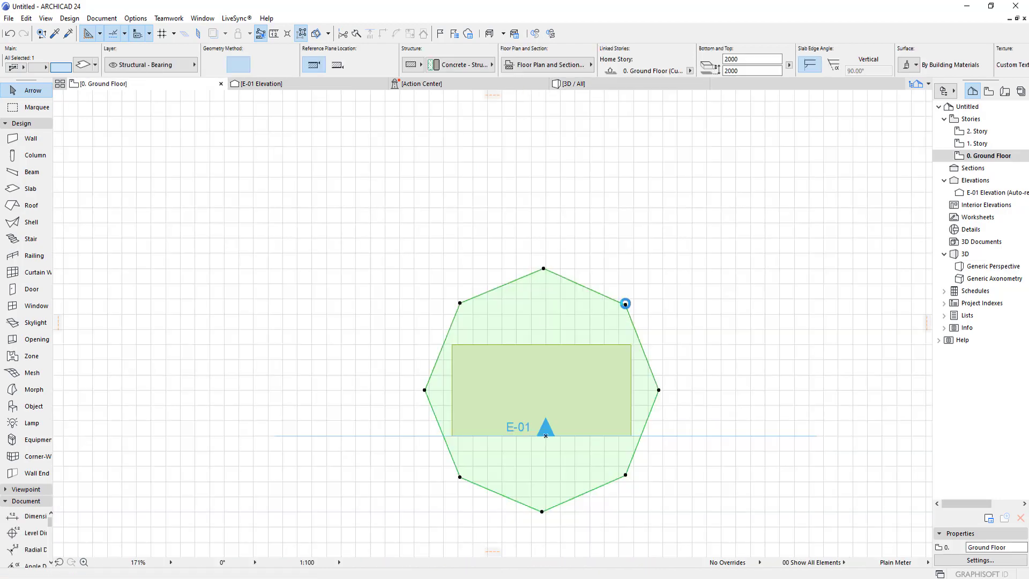
pyautogui.press('F3')
pyautogui.press('F2')
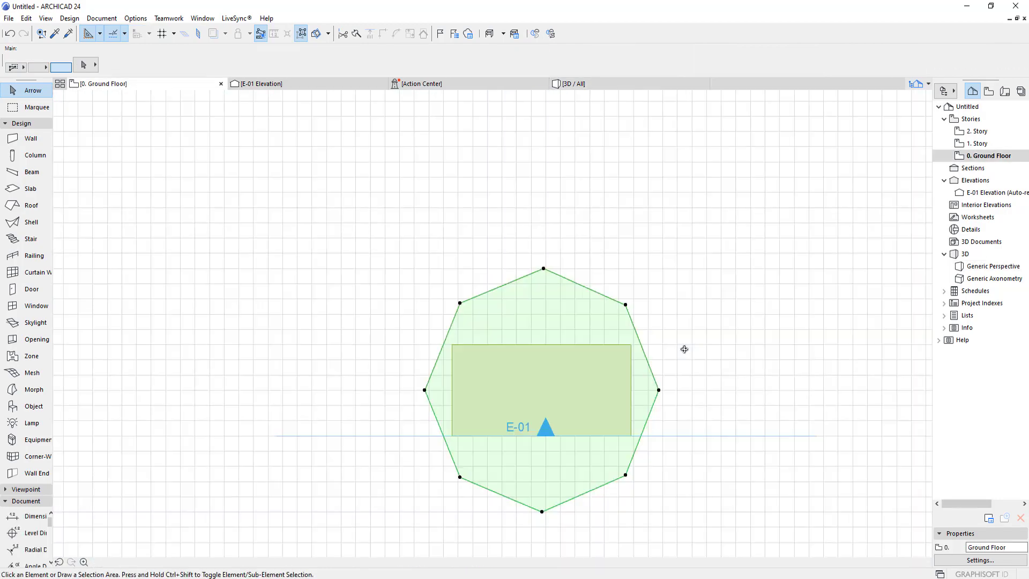
# Try copying the octagonal slab by dragging on the Ground Floor plan, and undo the copy.
pyautogui.click(655, 383)
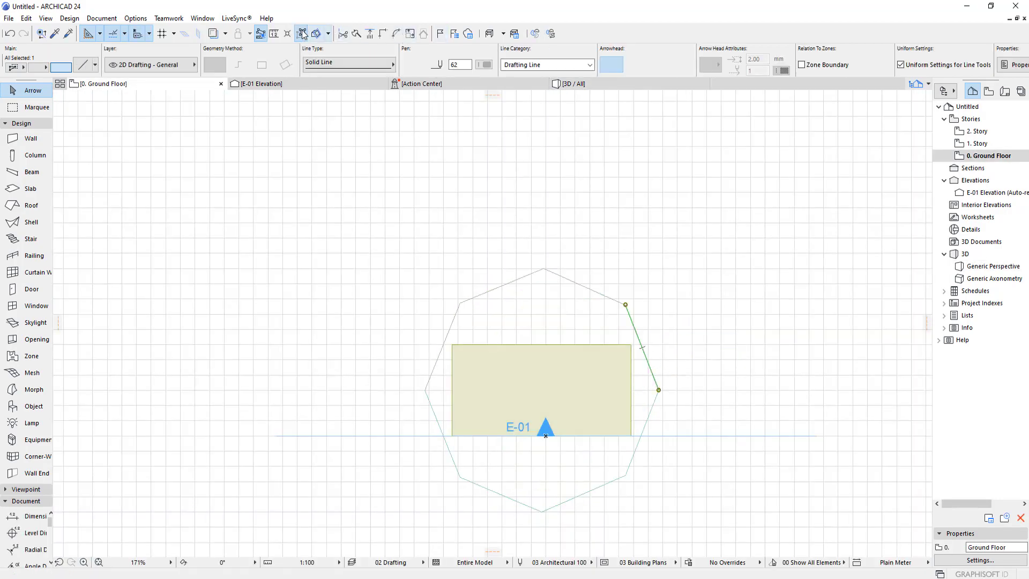
pyautogui.keyDown('shift'); pyautogui.click(646, 426); pyautogui.keyUp('shift')
pyautogui.press('Escape')
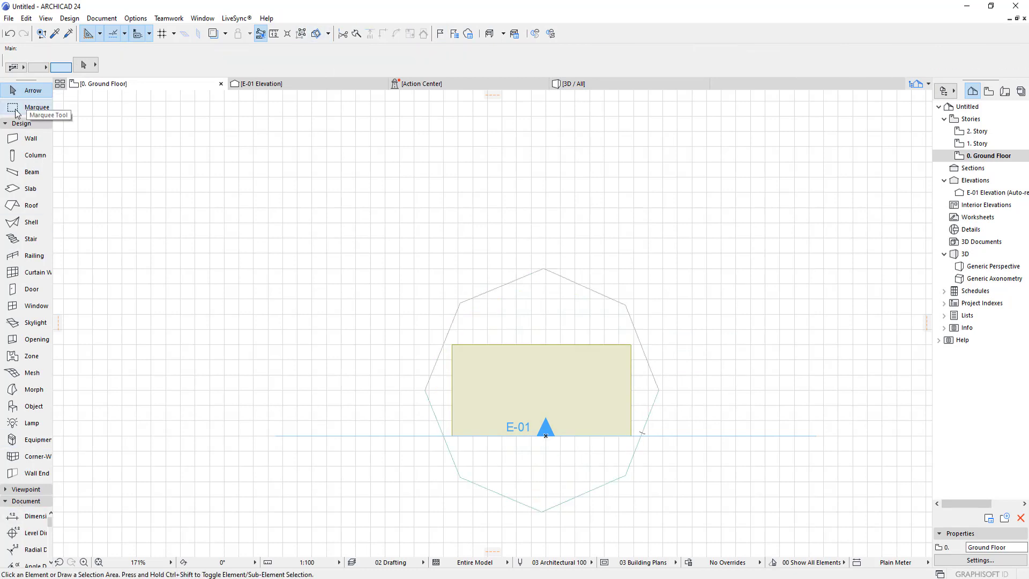
pyautogui.click(21, 123)
pyautogui.click(22, 313)
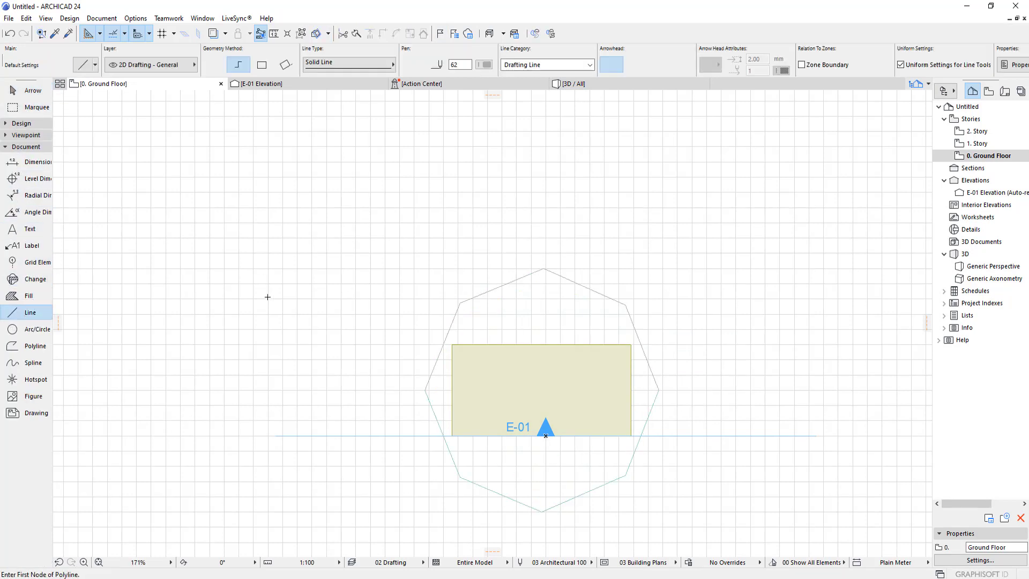
pyautogui.keyDown('shift'); pyautogui.click(647, 363); pyautogui.keyUp('shift')
pyautogui.hotkey('ctrl', 'shift', 'd')
# Offset all edges of the octagonal base slab outward to enlarge it around the tower footprint.
pyautogui.click(626, 305)
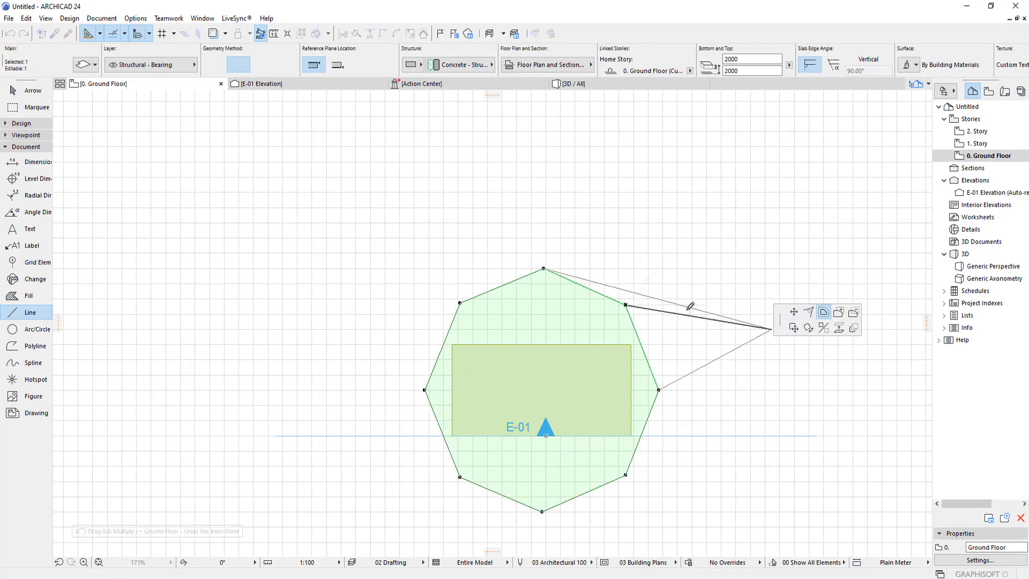
pyautogui.click(824, 312)
pyautogui.click(663, 298)
pyautogui.scroll(-5, 616, 278)
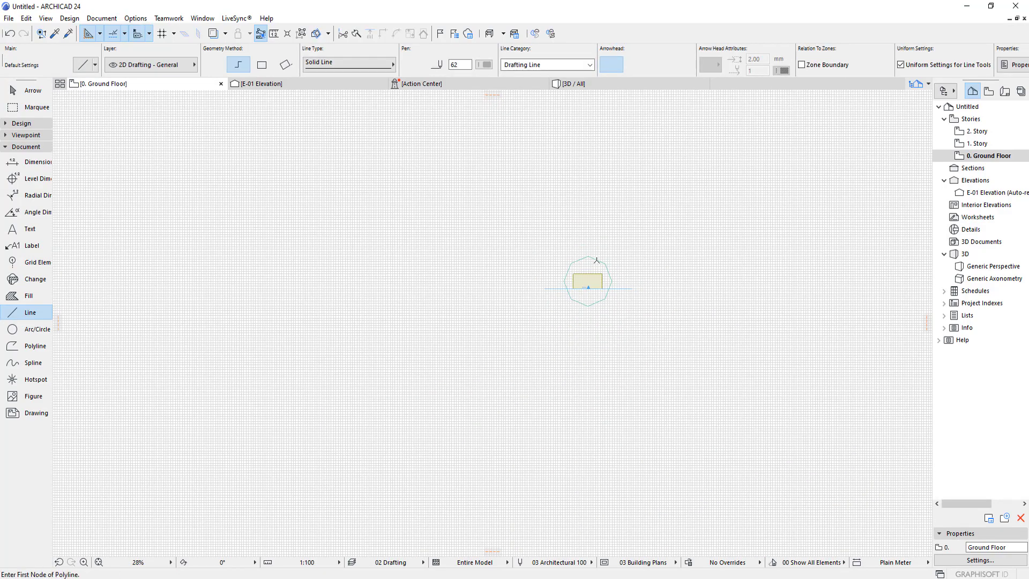
pyautogui.scroll(4, 604, 258)
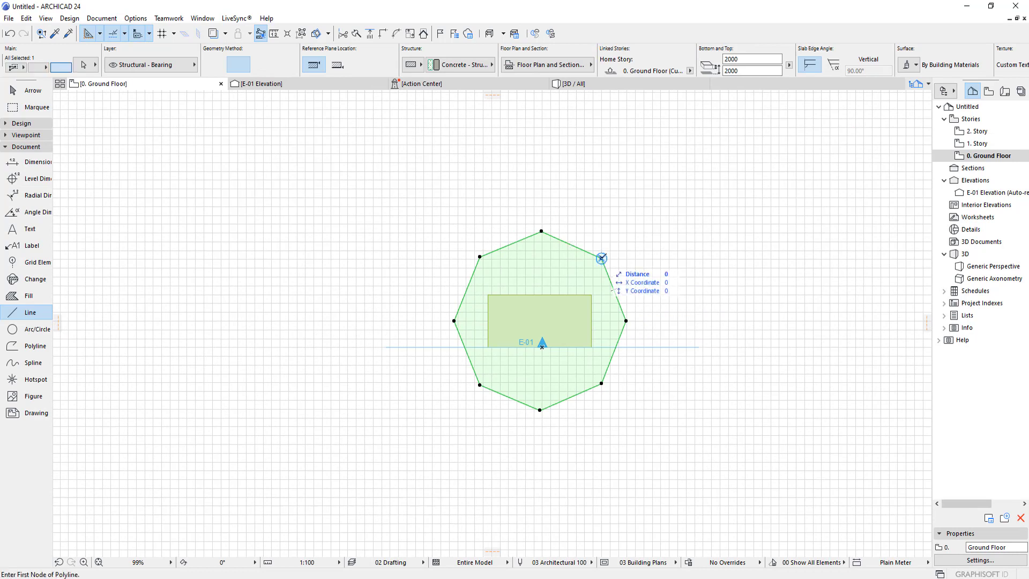
# Copy the octagonal slab in place, set the copy's thickness to 200, and offset its edges outward to form a wide platform.
pyautogui.hotkey('ctrl', 'shift', 'd')
pyautogui.click(602, 259)
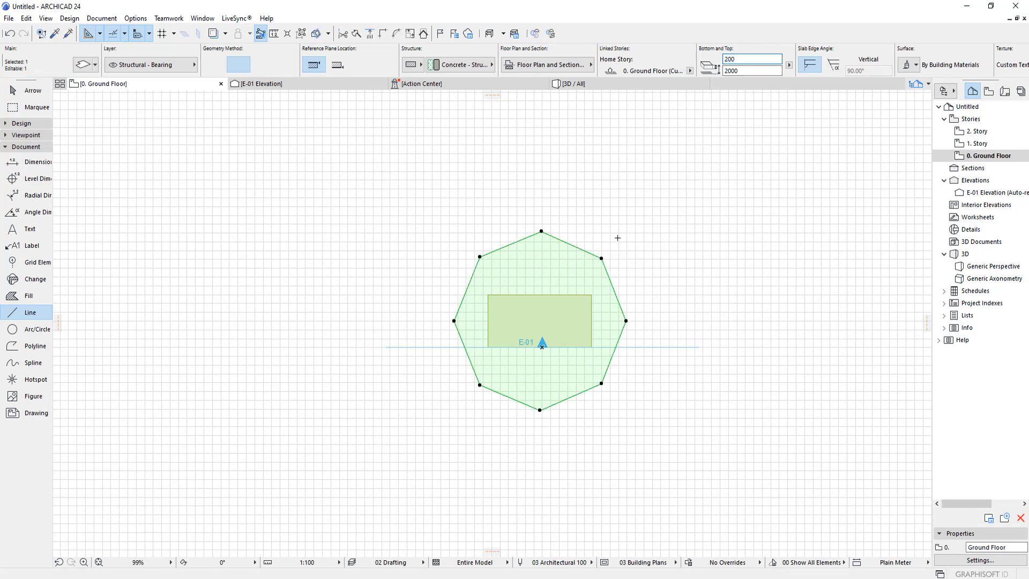
pyautogui.click(749, 166)
pyautogui.press('F3')
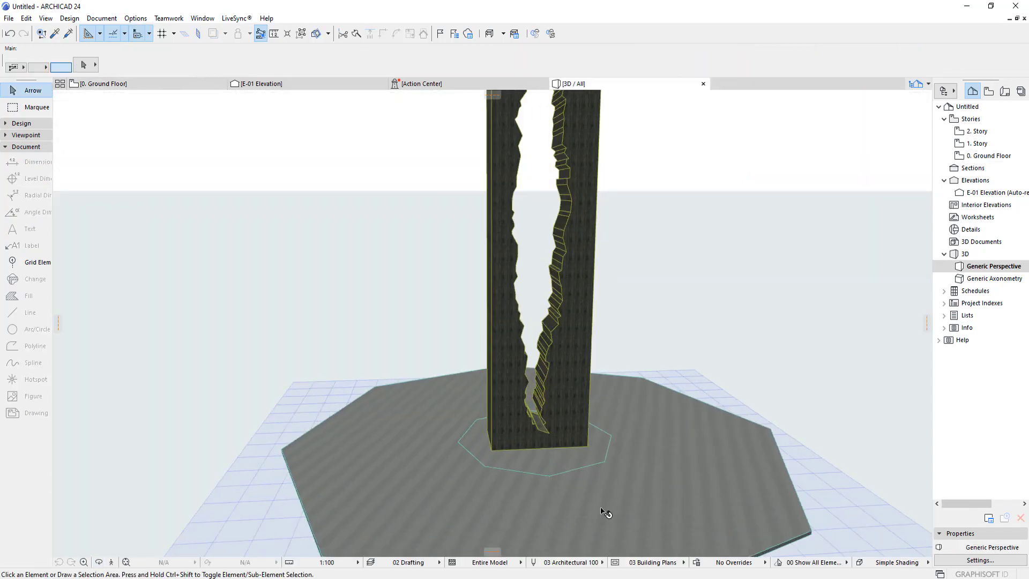
# Move the wide 200-thick slab down to a top elevation of 0 on the E-01 Elevation, and inspect the base in 3D.
pyautogui.moveTo(601, 509); pyautogui.dragTo(599, 429, button='middle')
pyautogui.click(351, 82)
pyautogui.click(586, 354)
pyautogui.hotkey('ctrl', 'd')
pyautogui.click(575, 354)
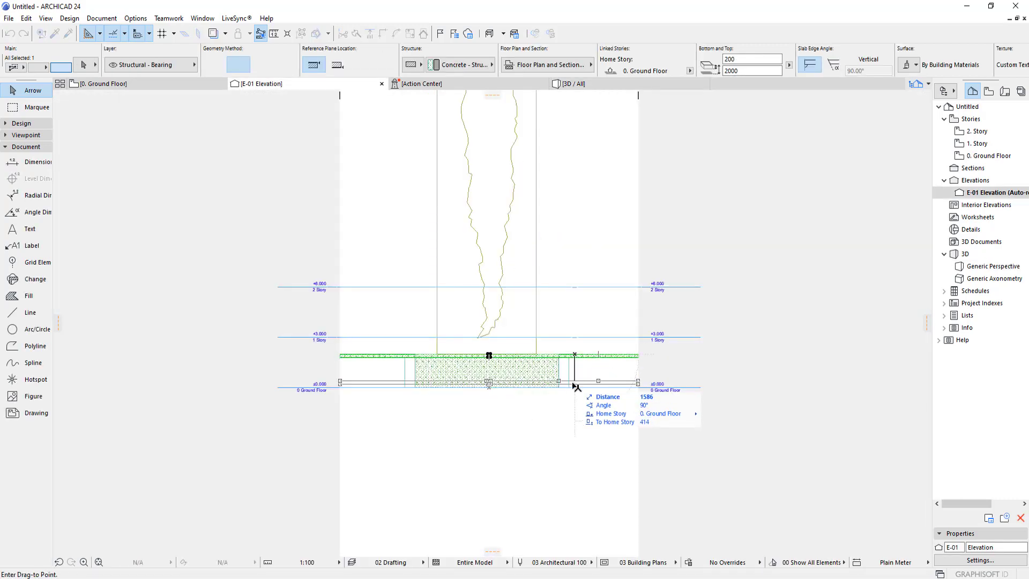
pyautogui.click(575, 385)
pyautogui.press('F2')
pyautogui.press('F3')
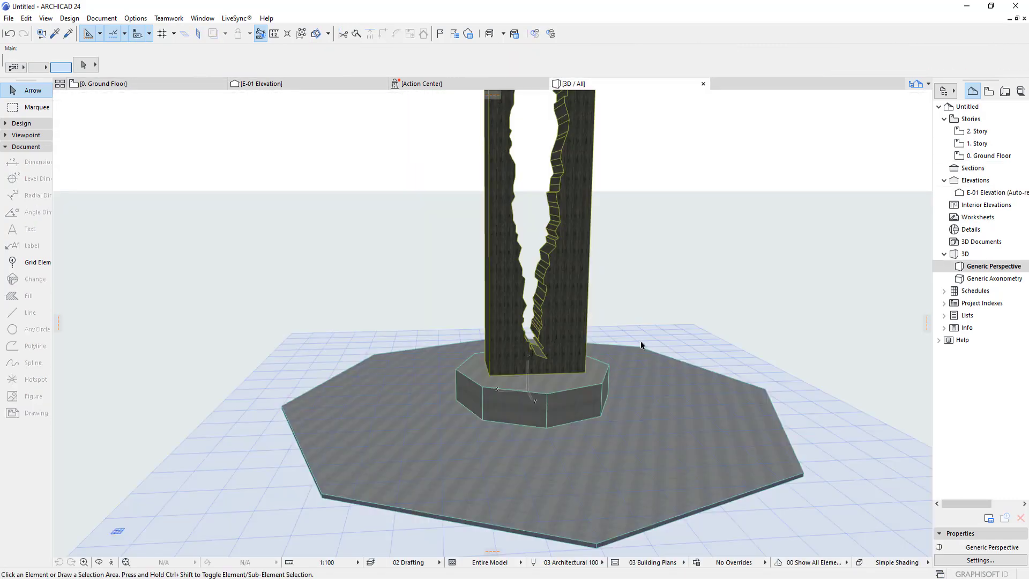
pyautogui.keyDown('shift'); pyautogui.moveTo(641, 345); pyautogui.dragTo(169, 130, button='middle'); pyautogui.keyUp('shift')
# Trace the perimeter of the wide octagonal slab with drafting lines on the 0. Ground Floor plan and select the outline.
pyautogui.click(175, 86)
pyautogui.click(549, 266)
pyautogui.click(549, 266)
pyautogui.scroll(2, 548, 266)
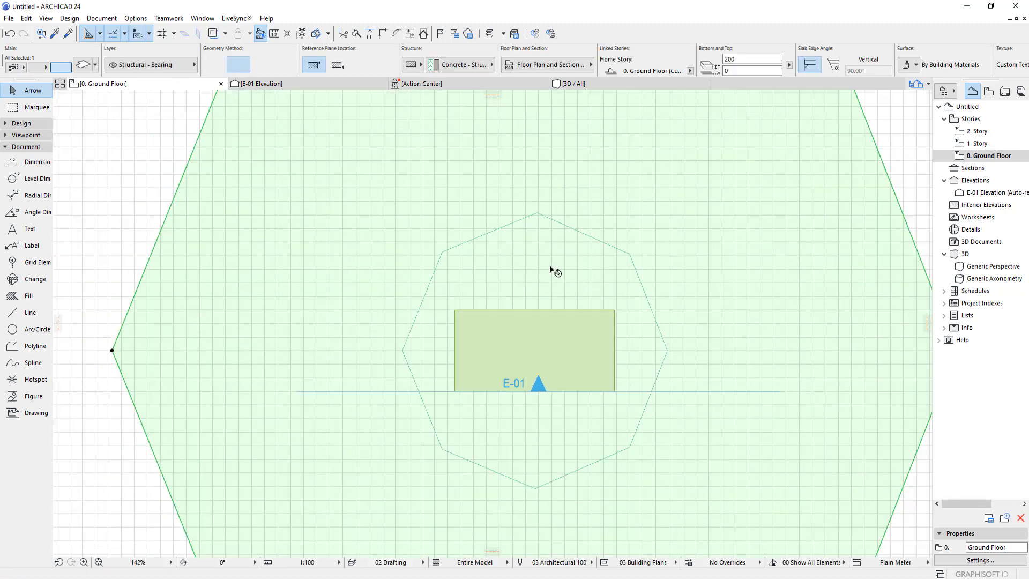
pyautogui.scroll(-4, 549, 265)
pyautogui.click(741, 166)
pyautogui.click(30, 313)
pyautogui.keyDown('shift'); pyautogui.click(702, 224); pyautogui.keyUp('shift')
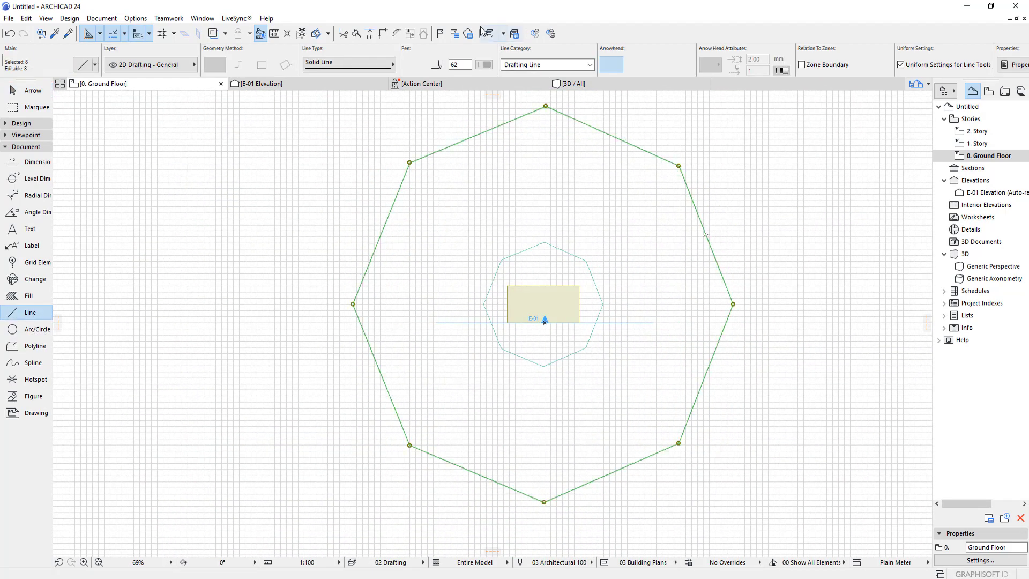
pyautogui.click(577, 144)
pyautogui.hotkey('ctrl', 'shift', 'd')
pyautogui.click(678, 166)
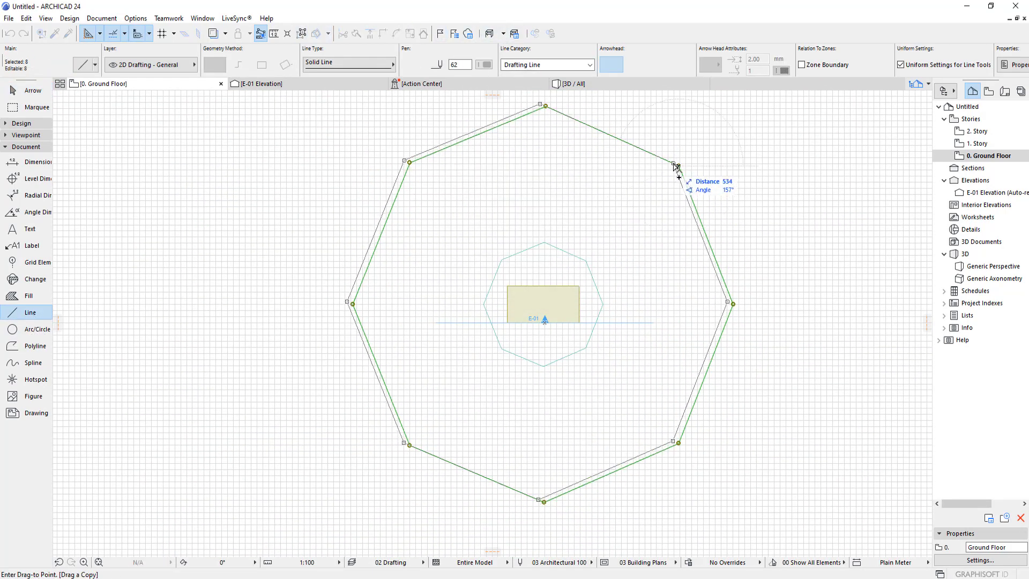
pyautogui.press('Escape')
# Offset the traced octagon outline slightly inward from the edge of the wide slab.
pyautogui.click(678, 166)
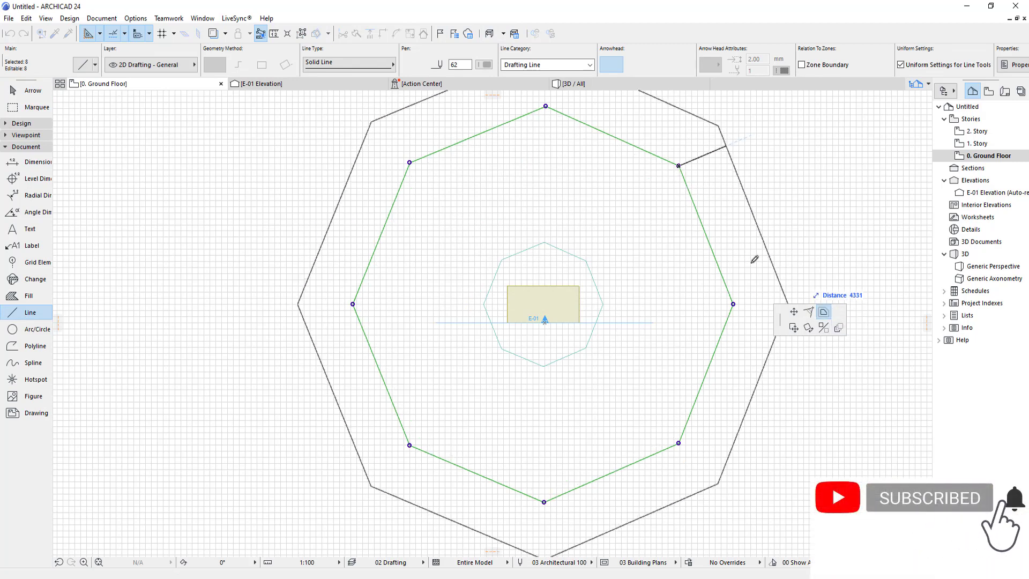
pyautogui.click(674, 168)
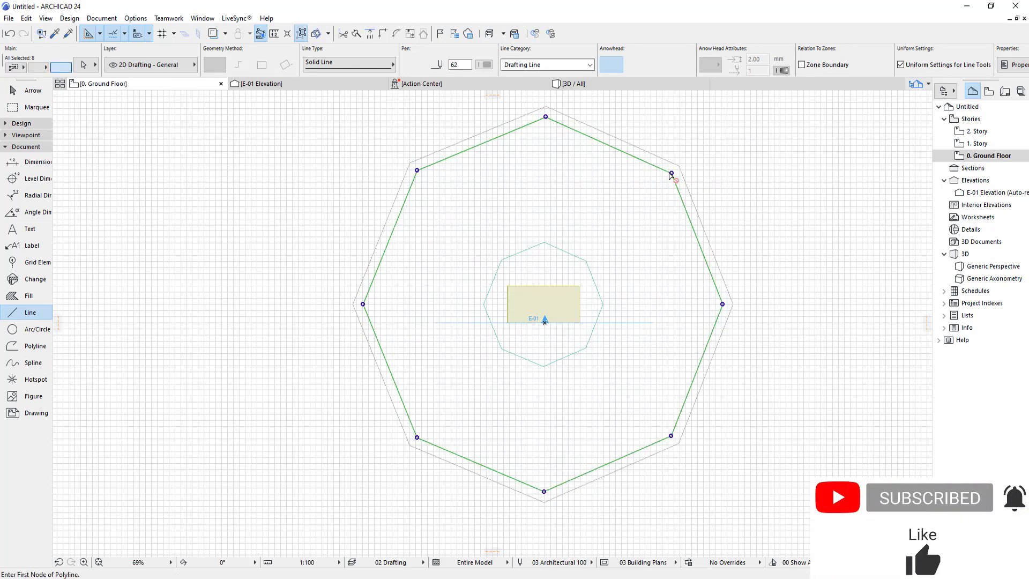